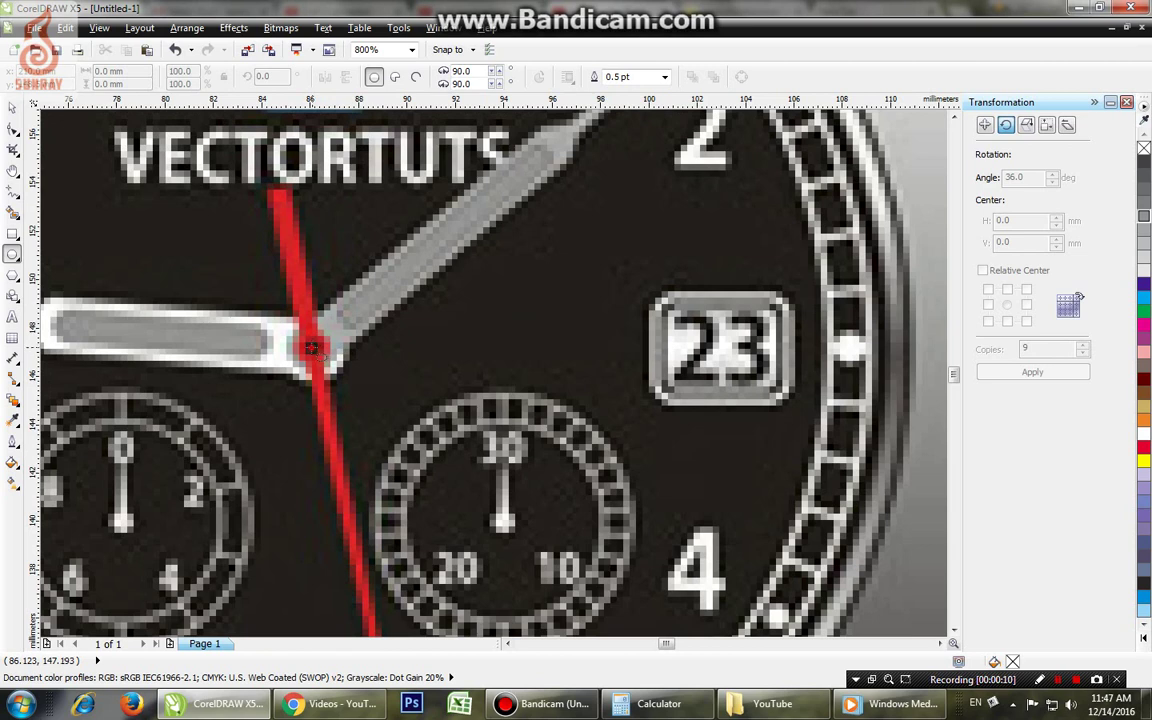
Step: Draw a circle about 1.5 mm in diameter centred on the red second hand's pivot in the reference watch
{"action": "left_click_drag", "start_coordinate": [312, 347], "coordinate": [325, 358]}
{"action": "key", "text": "space"}
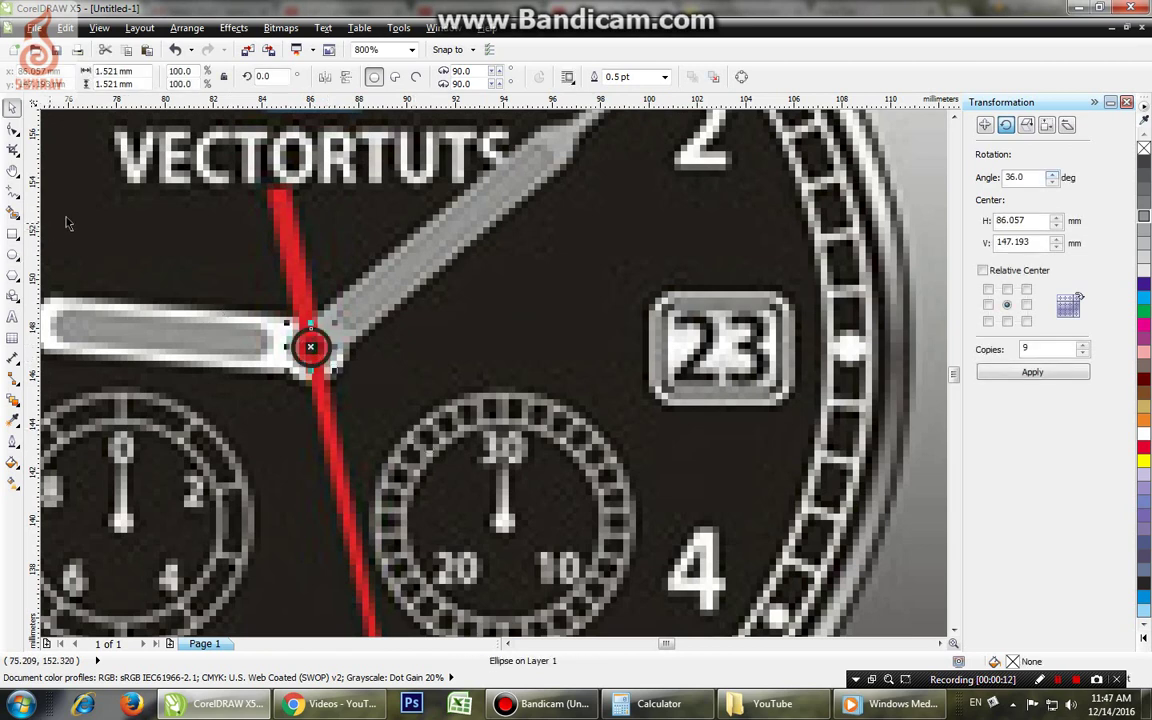
{"action": "scroll", "coordinate": [66, 222], "scroll_direction": "down", "scroll_amount": 2}
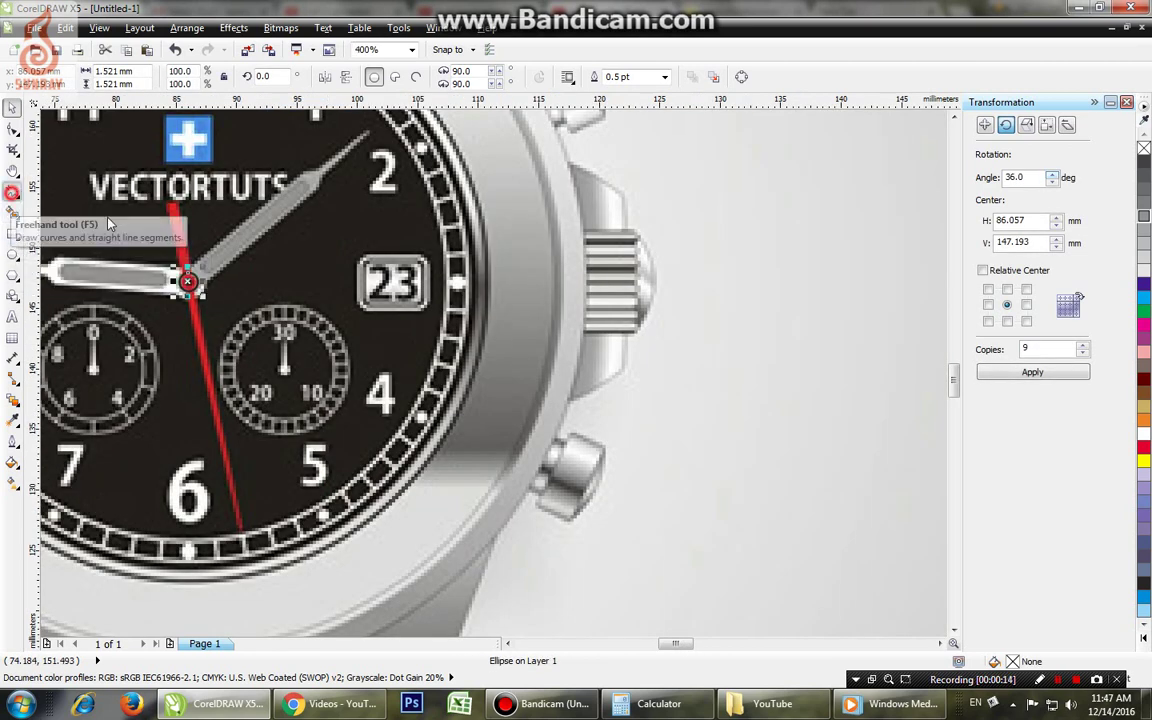
Step: Trace the red second hand as a closed straight-sided outline about 6.2 mm wide and 26.9 mm tall
{"action": "left_click", "coordinate": [13, 190]}
{"action": "left_click", "coordinate": [166, 208]}
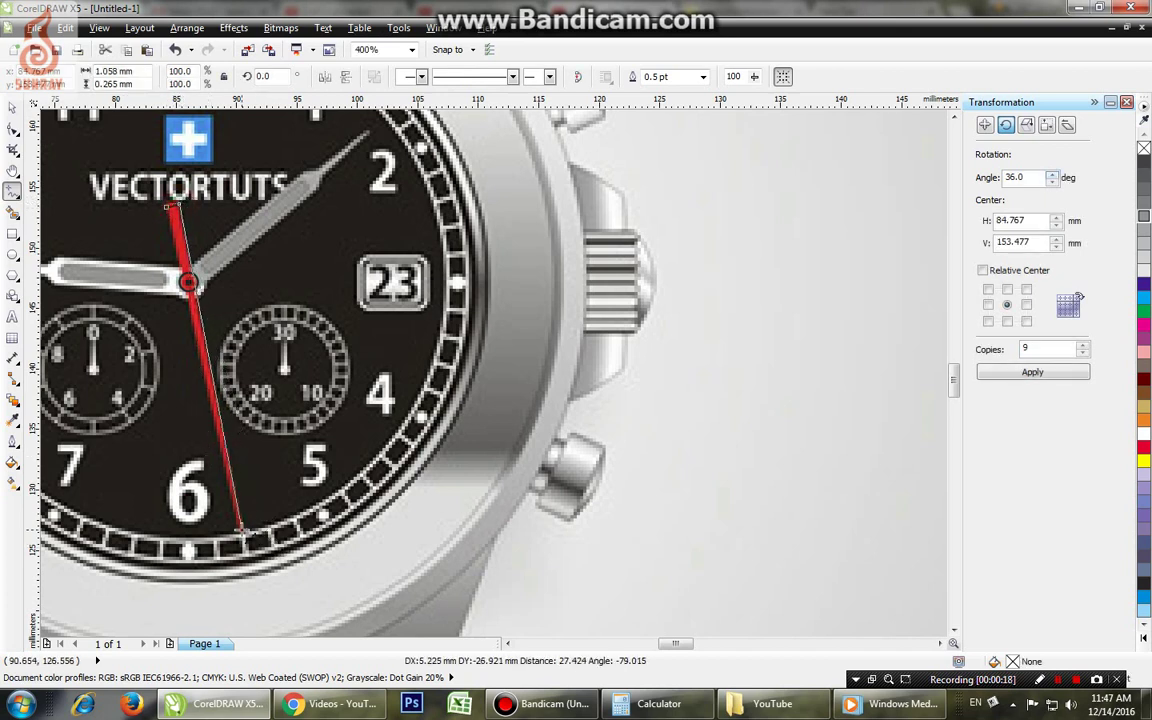
{"action": "left_click", "coordinate": [241, 527]}
{"action": "left_click", "coordinate": [241, 527]}
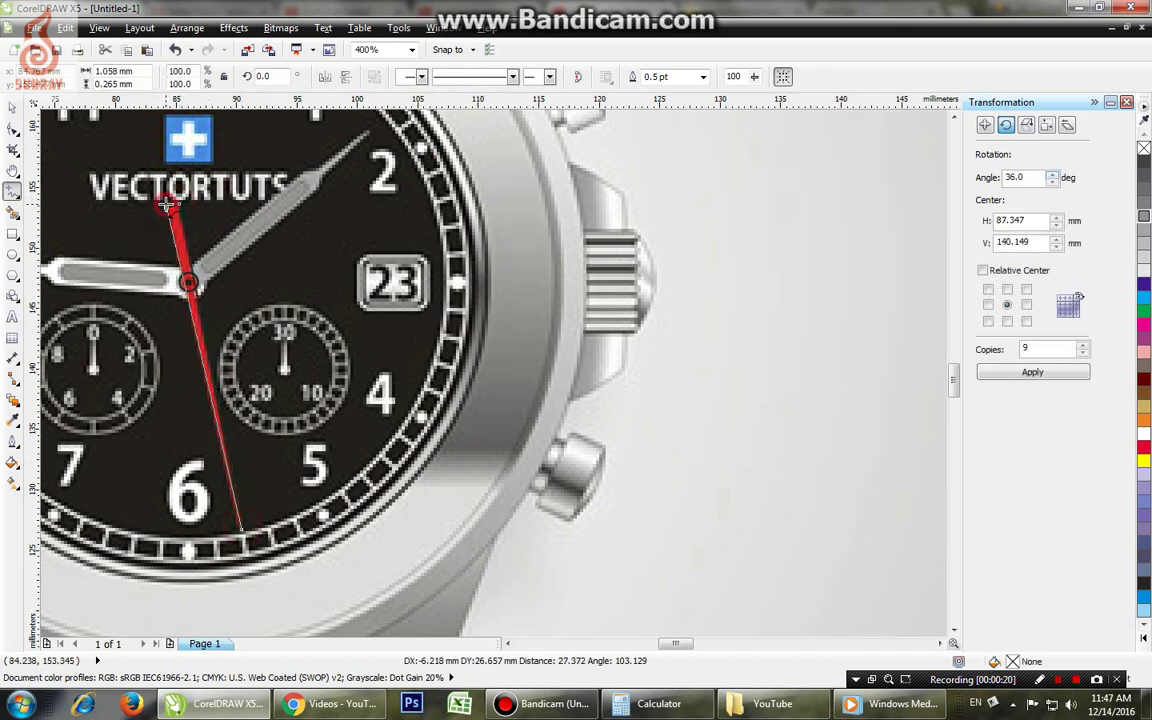
{"action": "left_click", "coordinate": [166, 204]}
{"action": "key", "text": "space"}
Step: Combine the second hand outline and its pivot circle into one curve
{"action": "scroll", "coordinate": [183, 281], "scroll_direction": "up", "scroll_amount": 1}
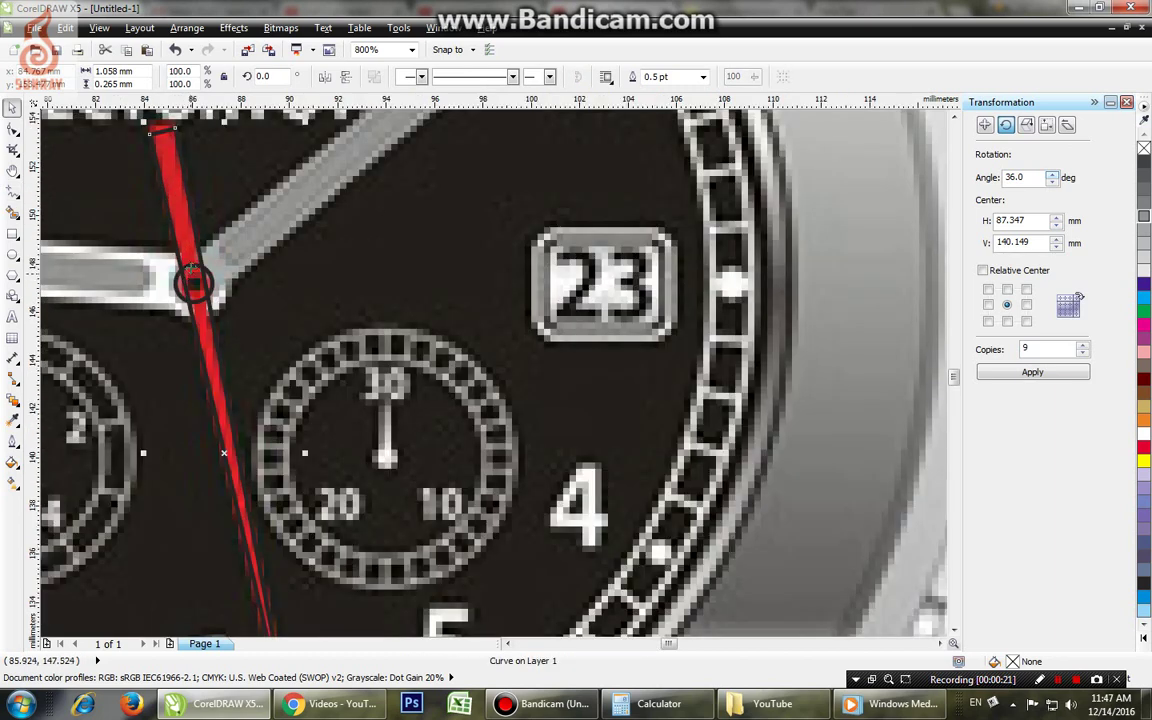
{"action": "left_click", "coordinate": [193, 268], "text": "shift"}
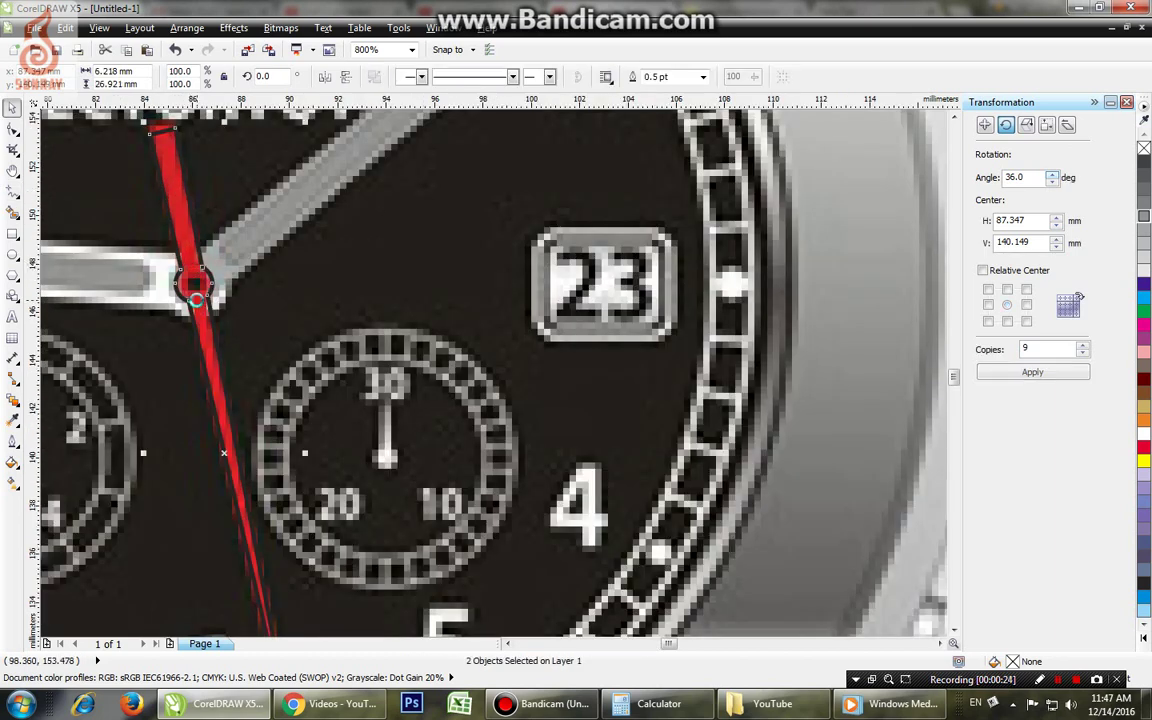
{"action": "key", "text": "ctrl+l"}
Step: Move the second hand 150 mm across onto the redrawn watch dial and fill it red (C0 M100 Y100 K0)
{"action": "scroll", "coordinate": [213, 208], "scroll_direction": "down", "scroll_amount": 3}
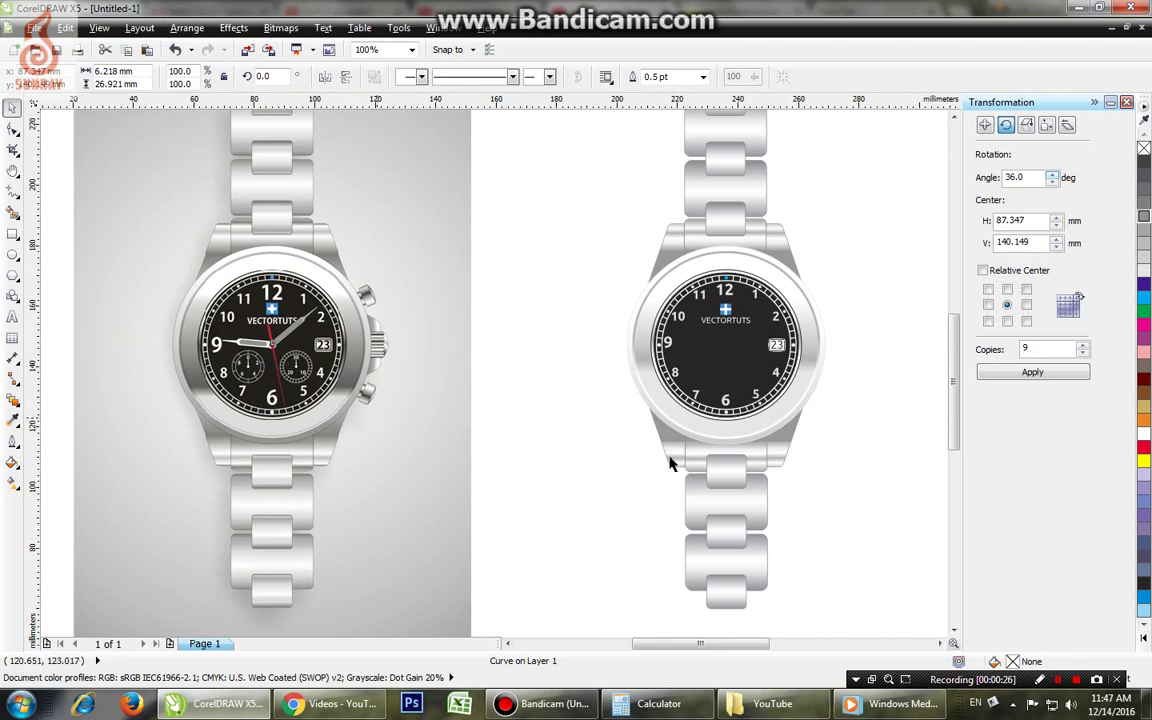
{"action": "key", "text": "Right"}
{"action": "left_click", "coordinate": [1144, 325]}
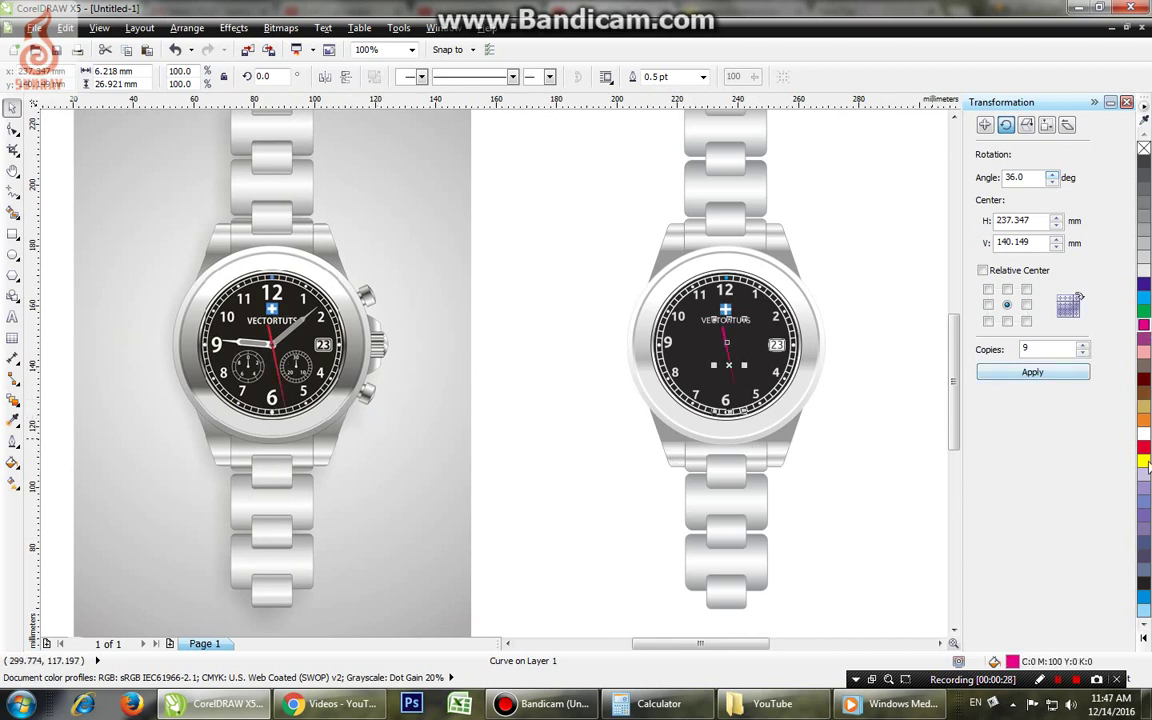
{"action": "left_click", "coordinate": [1143, 448]}
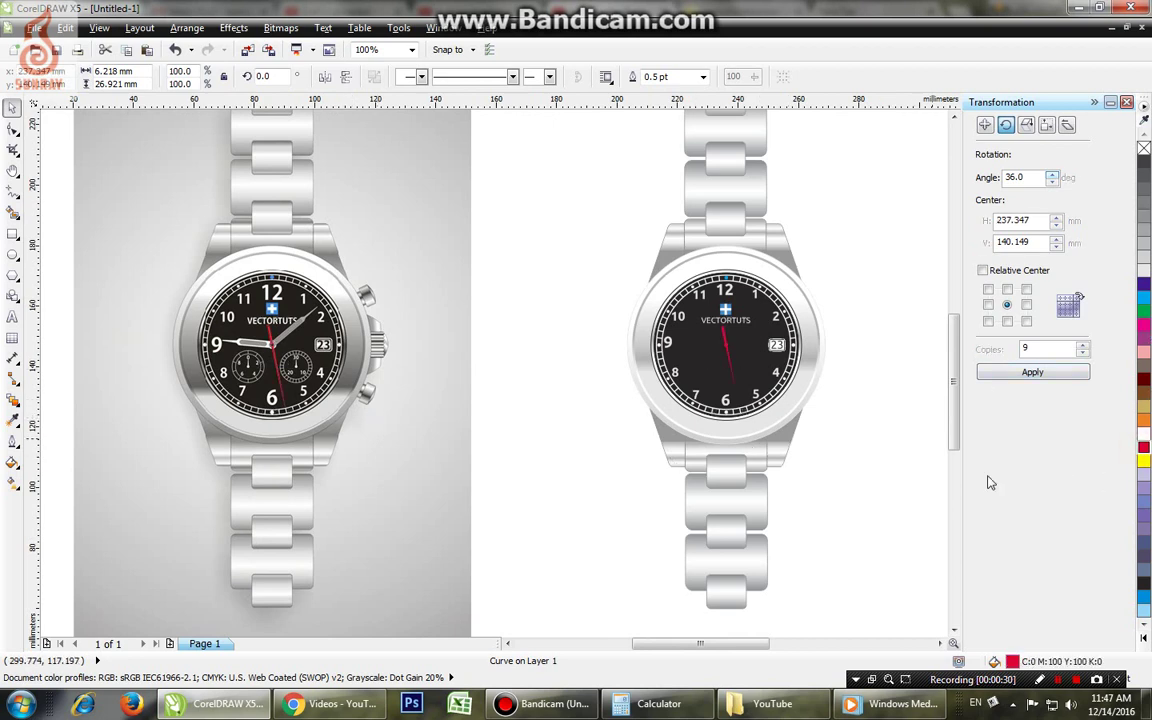
{"action": "key", "text": "Escape"}
Step: Draw a circle about 2.2 mm in diameter around the hands' pivot on the reference watch
{"action": "left_click_drag", "start_coordinate": [184, 288], "coordinate": [434, 418]}
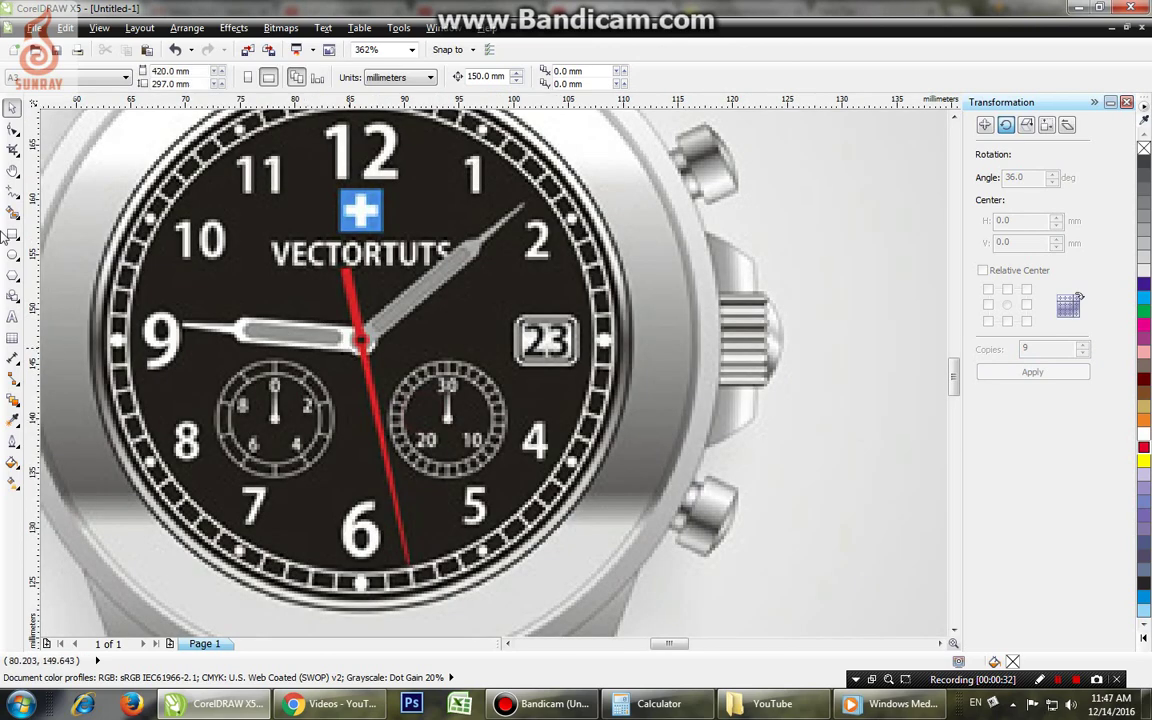
{"action": "left_click", "coordinate": [13, 256]}
{"action": "scroll", "coordinate": [385, 352], "scroll_direction": "up", "scroll_amount": 2}
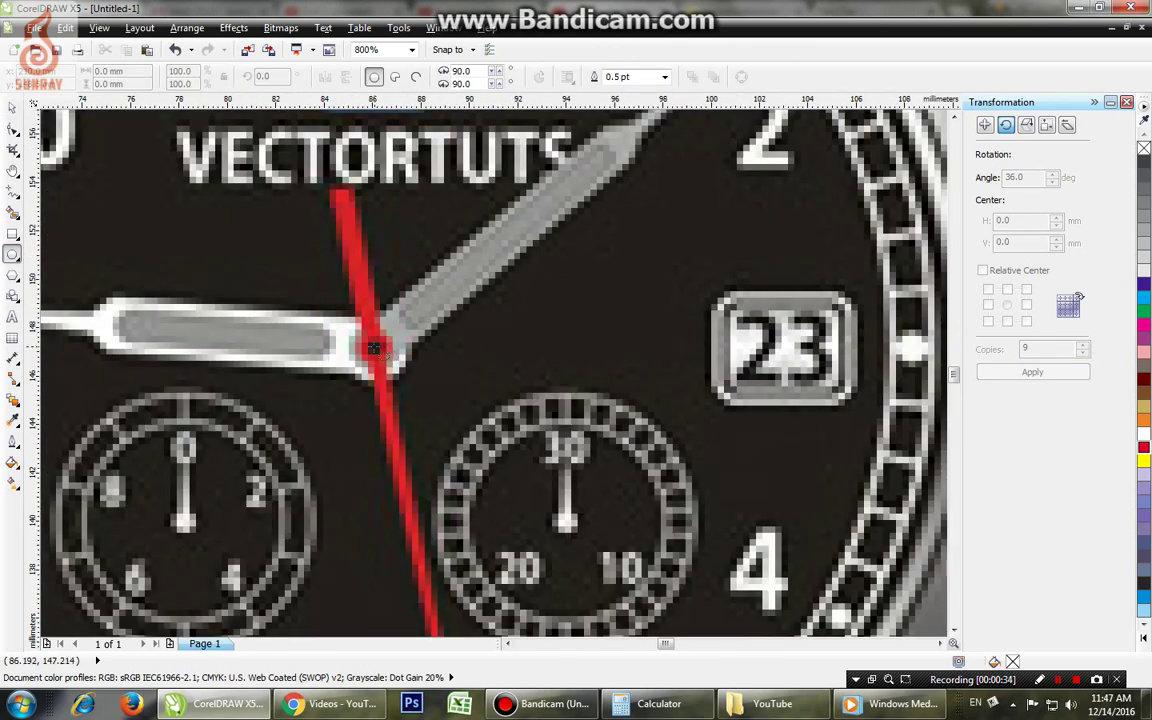
{"action": "left_click_drag", "start_coordinate": [373, 348], "coordinate": [411, 396]}
{"action": "scroll", "coordinate": [449, 337], "scroll_direction": "down", "scroll_amount": 1}
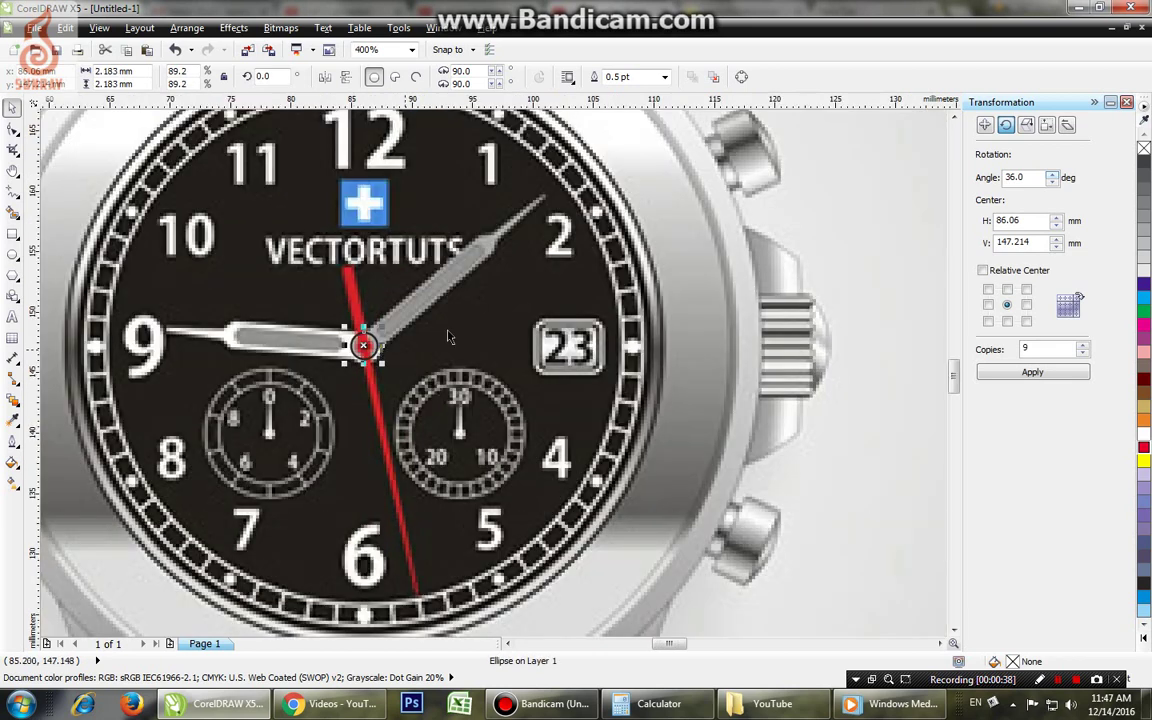
{"action": "scroll", "coordinate": [504, 340], "scroll_direction": "down", "scroll_amount": 1}
{"action": "key", "text": "F1"}
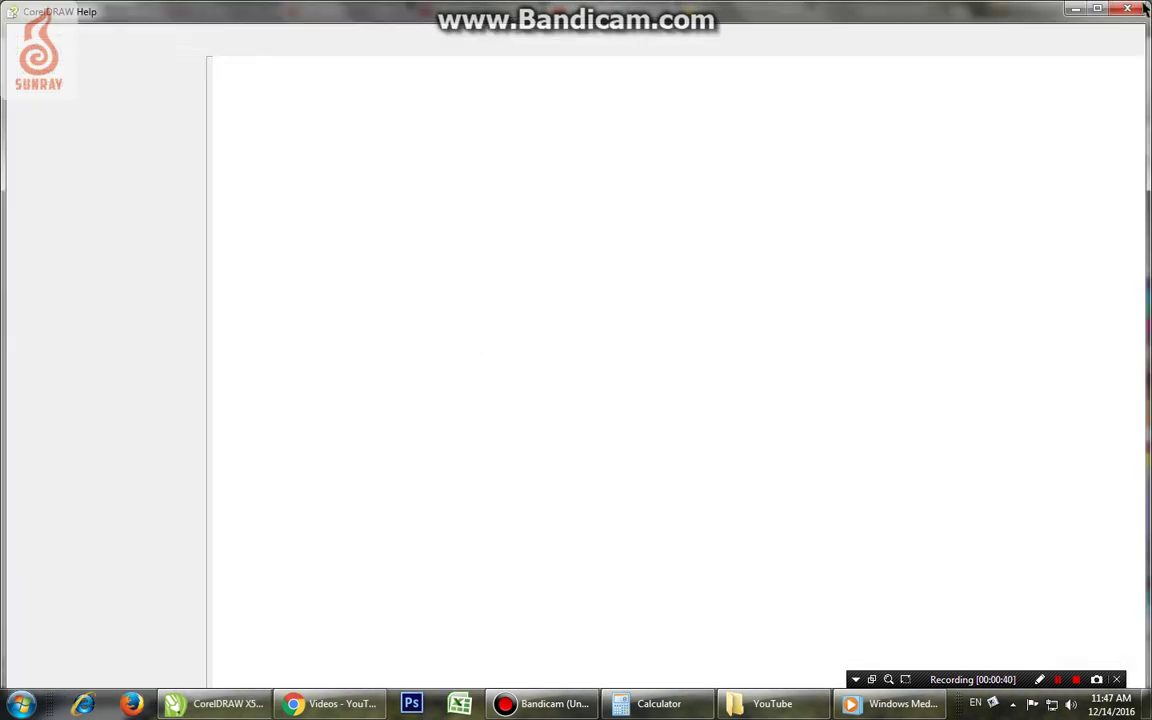
{"action": "left_click", "coordinate": [231, 711]}
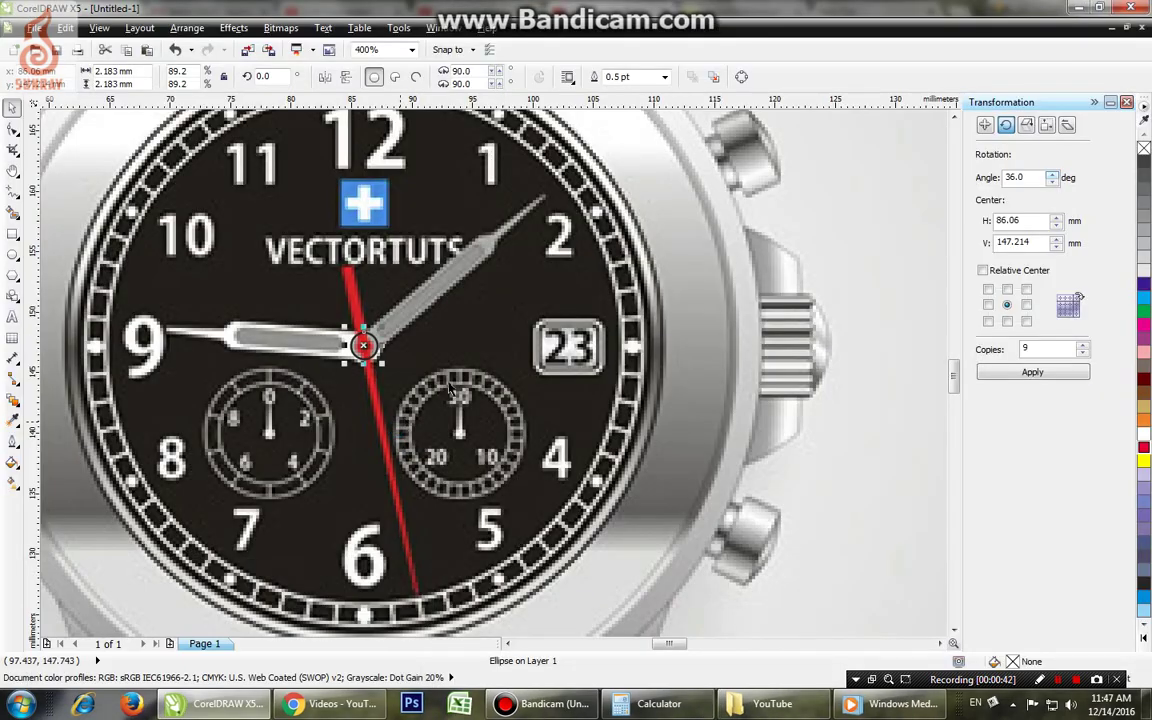
Step: Draw a rectangle about 13.4 mm by 1.9 mm and rotate it about 41.3° onto the grey hand pointing to 2
{"action": "left_click", "coordinate": [14, 236]}
{"action": "left_click_drag", "start_coordinate": [463, 312], "coordinate": [628, 336]}
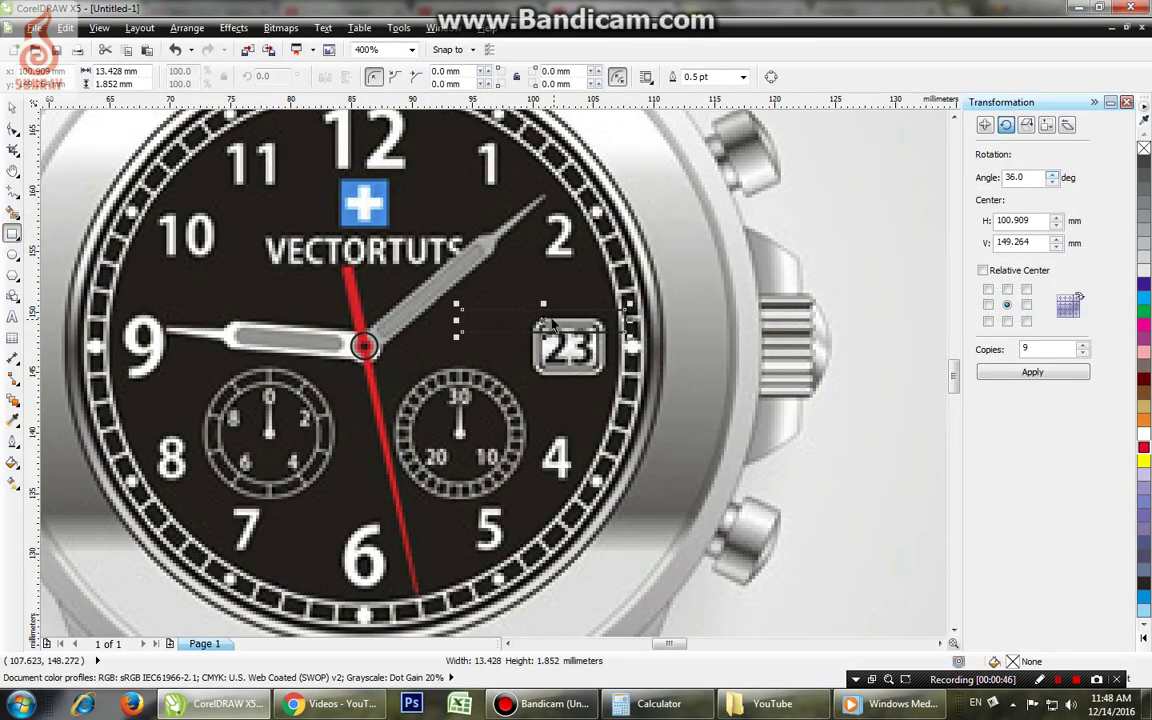
{"action": "left_click_drag", "start_coordinate": [542, 322], "coordinate": [450, 321]}
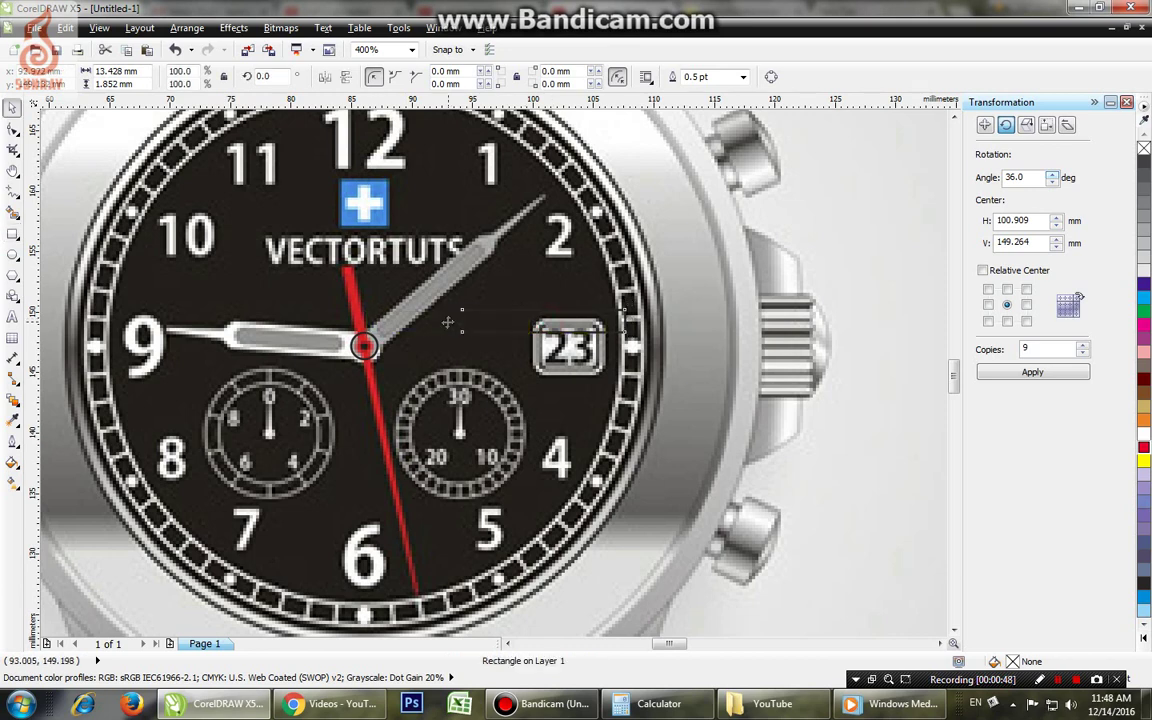
{"action": "left_click_drag", "start_coordinate": [537, 340], "coordinate": [472, 254]}
Step: Scale the rectangle to about 95.5% and adjust its rotation to about 39.2° so it fits the grey hand's body
{"action": "scroll", "coordinate": [474, 250], "scroll_direction": "up", "scroll_amount": 1}
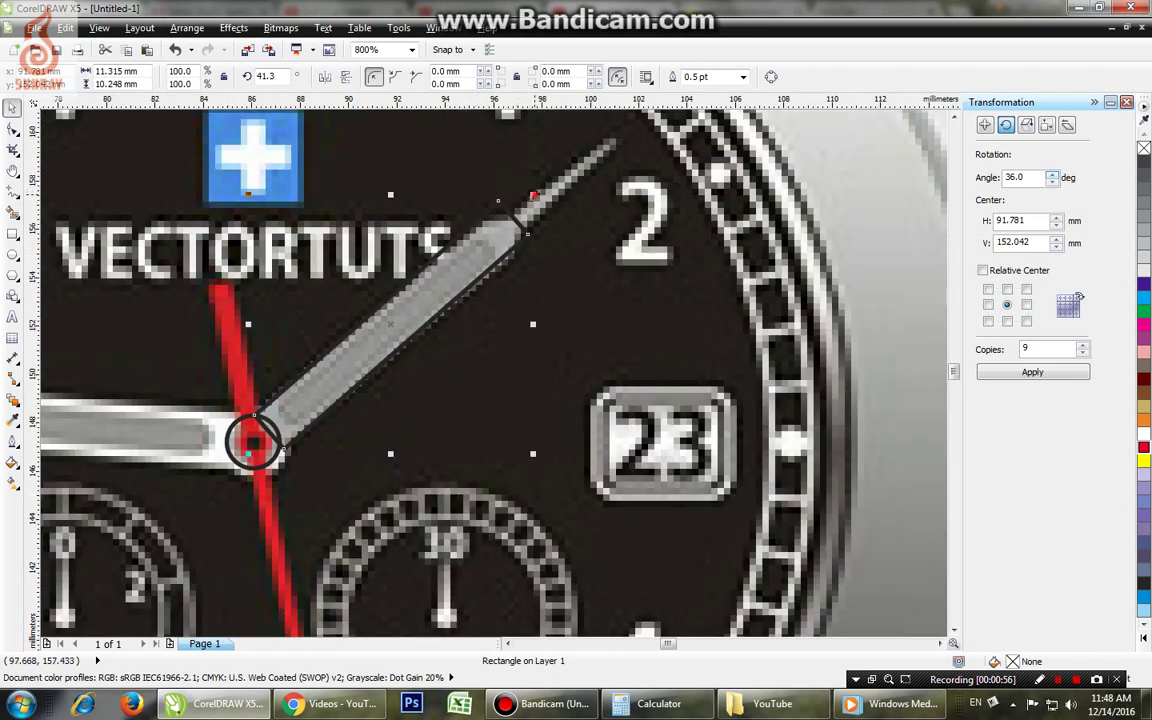
{"action": "left_click_drag", "start_coordinate": [533, 195], "coordinate": [527, 207]}
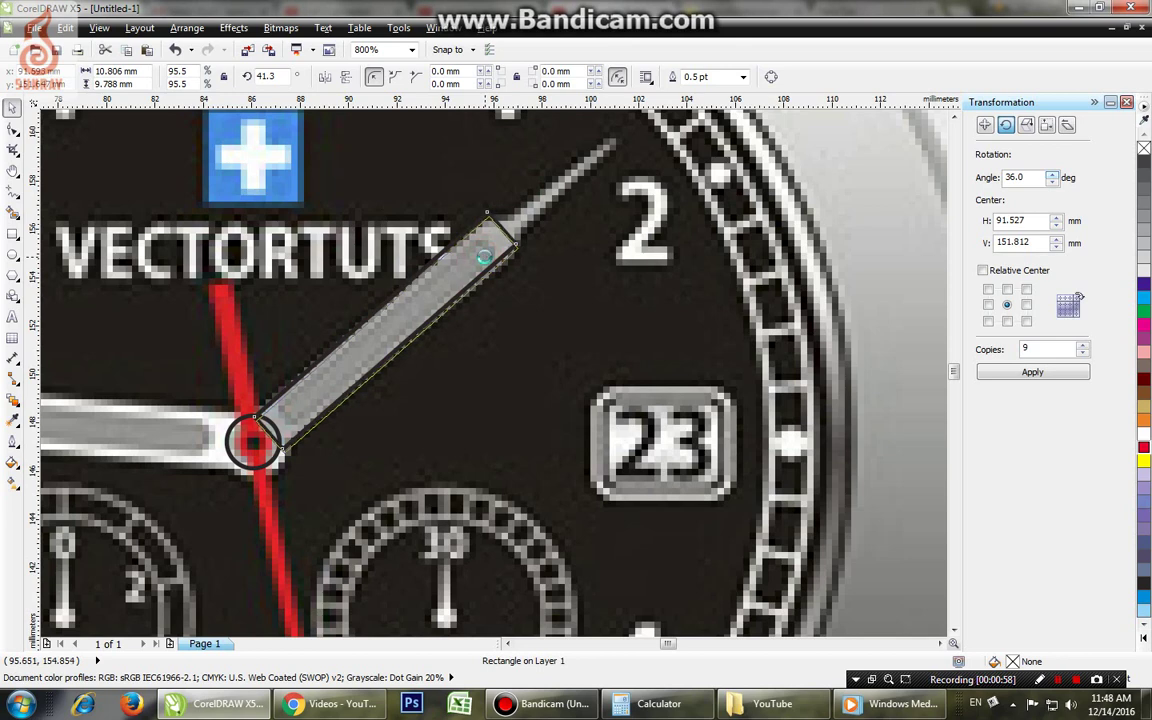
{"action": "left_click", "coordinate": [484, 258]}
{"action": "left_click_drag", "start_coordinate": [527, 461], "coordinate": [513, 461]}
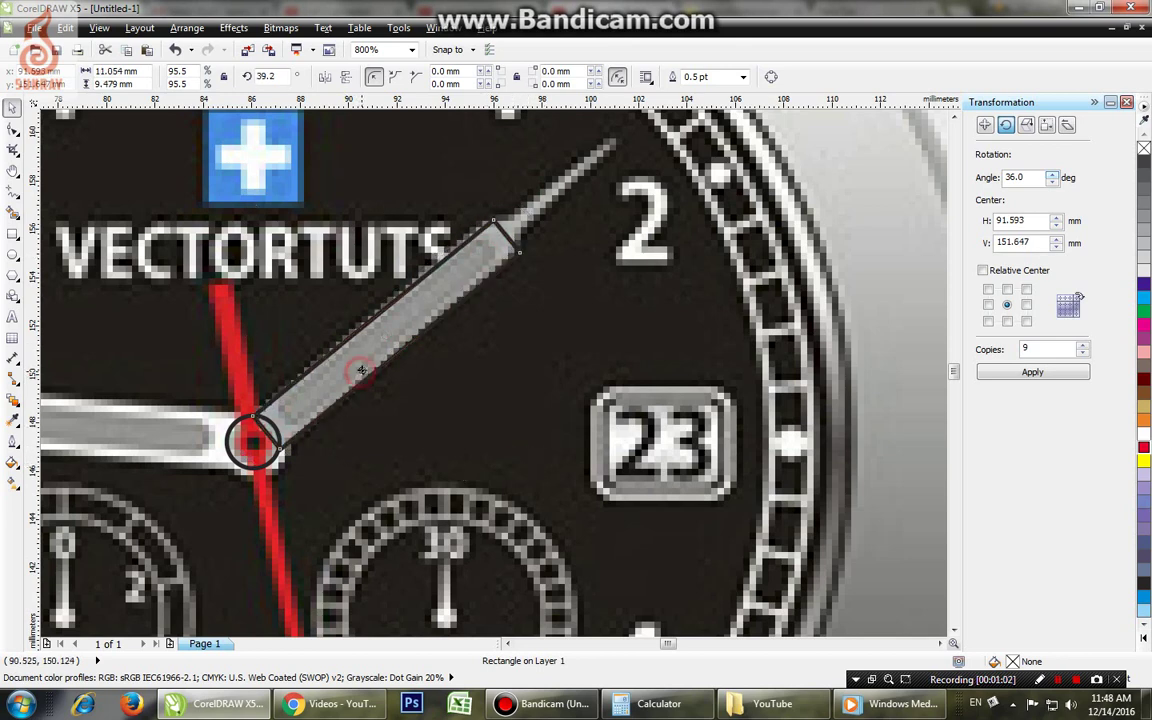
{"action": "left_click", "coordinate": [359, 375]}
Step: Round the rectangle's two corners at the hand's outer end to a radius of about 0.88 mm
{"action": "left_click", "coordinate": [13, 130]}
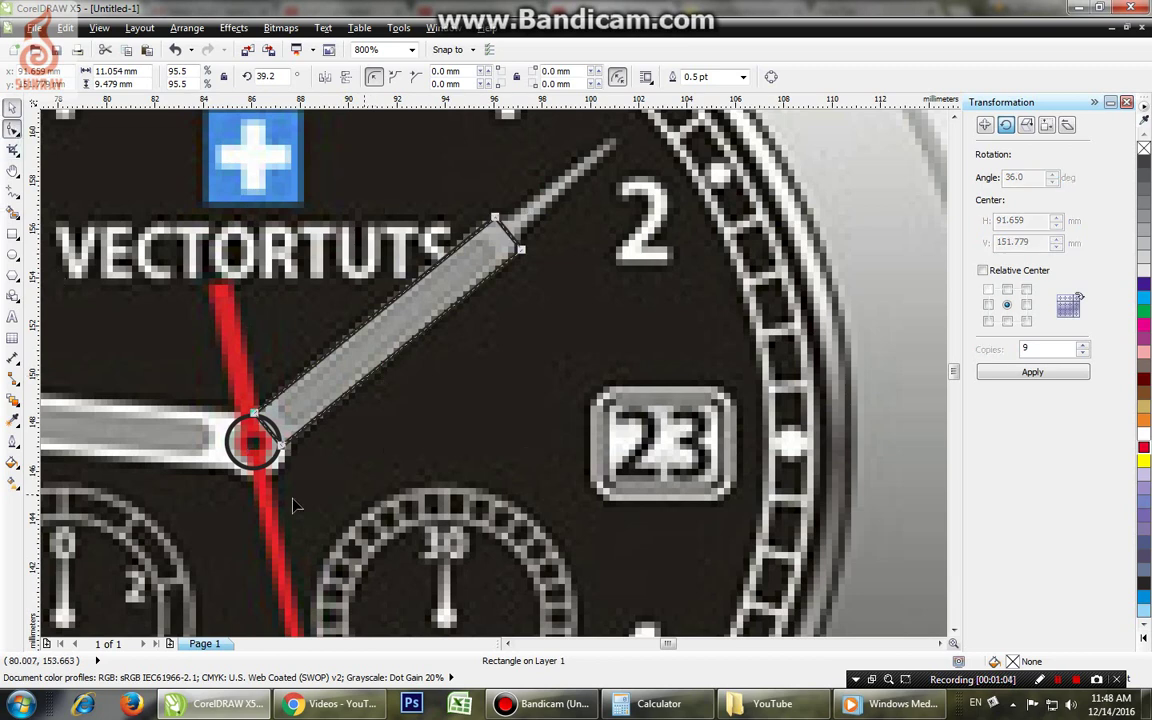
{"action": "left_click_drag", "start_coordinate": [519, 247], "coordinate": [498, 221]}
{"action": "key", "text": "space"}
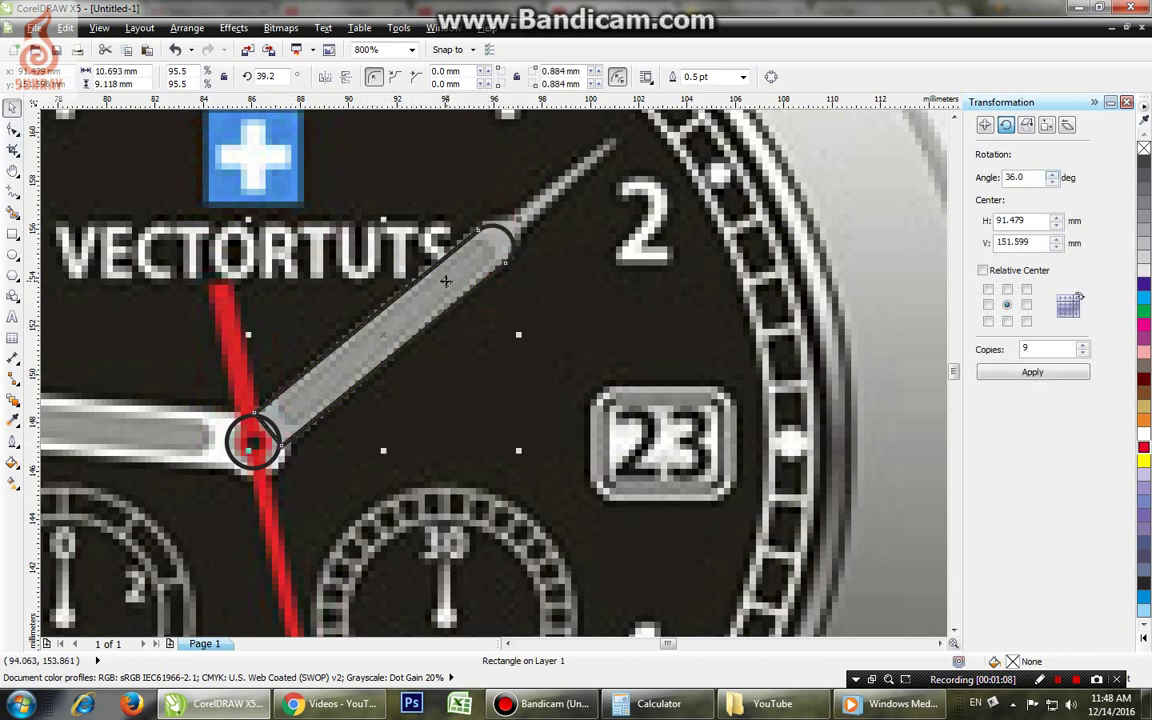
Step: Nudge the rounded rectangle into line with the grey hand and weld it to the pivot circle
{"action": "left_click", "coordinate": [309, 400]}
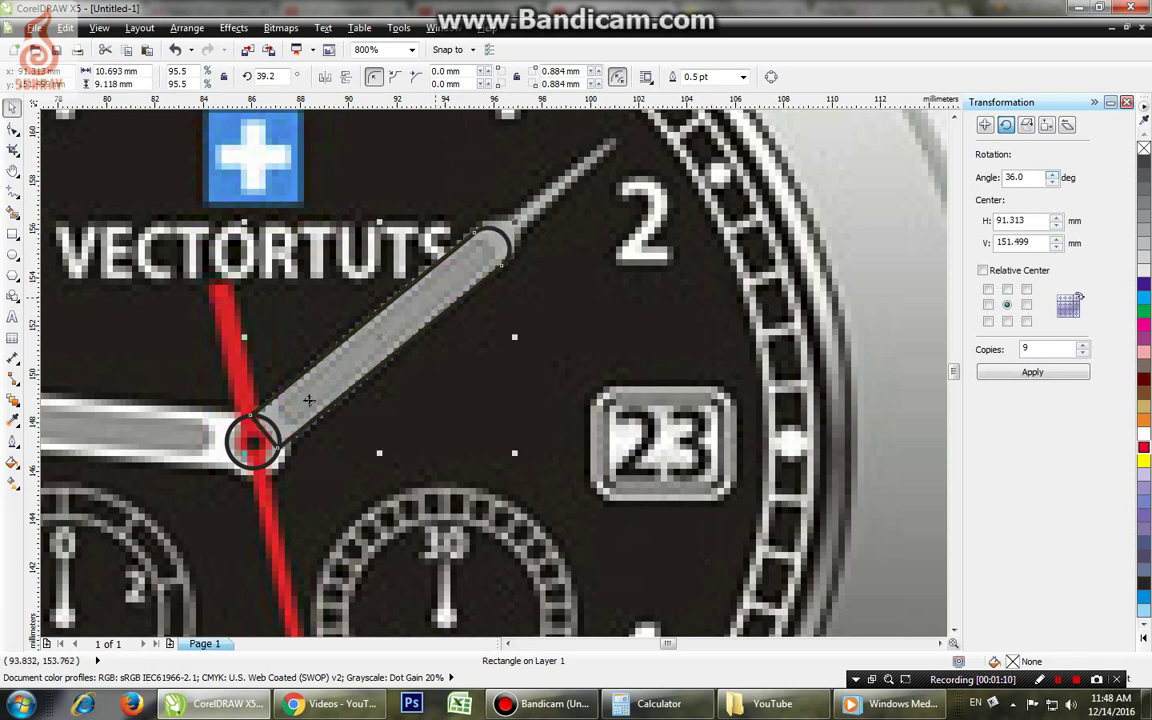
{"action": "left_click", "coordinate": [236, 452], "text": "shift"}
{"action": "left_click", "coordinate": [471, 77]}
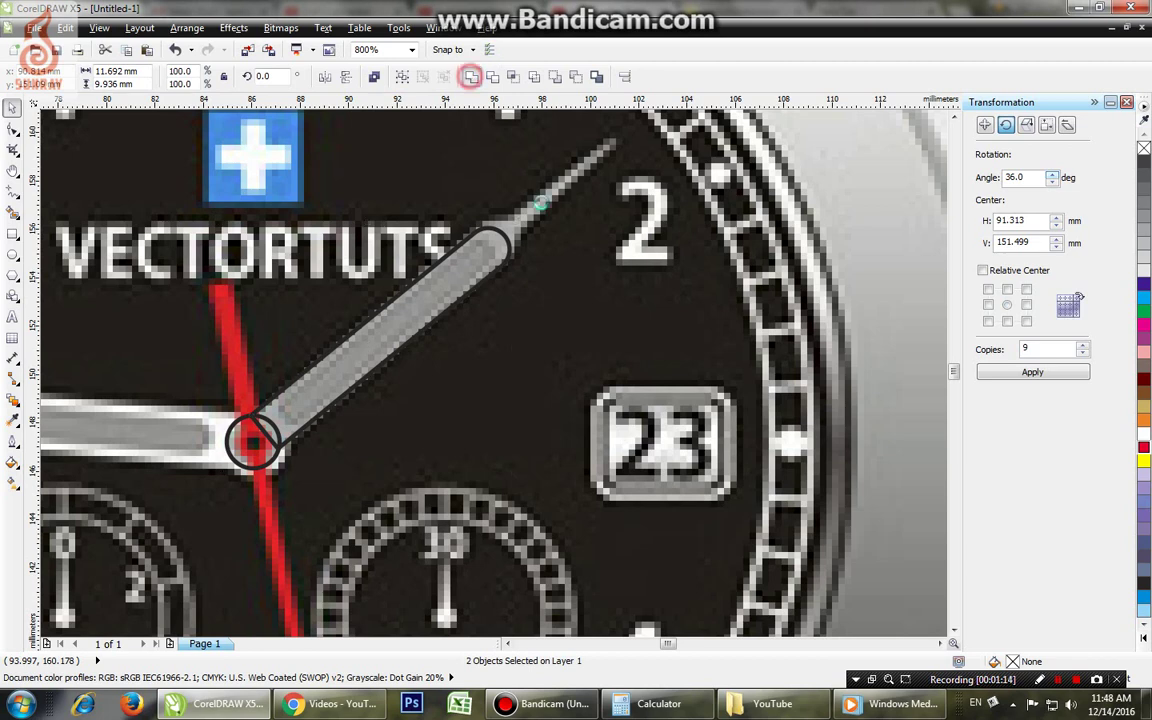
Step: Trace the grey hand's thin pointed tip as a closed triangle extending from the rounded end
{"action": "left_click", "coordinate": [8, 192]}
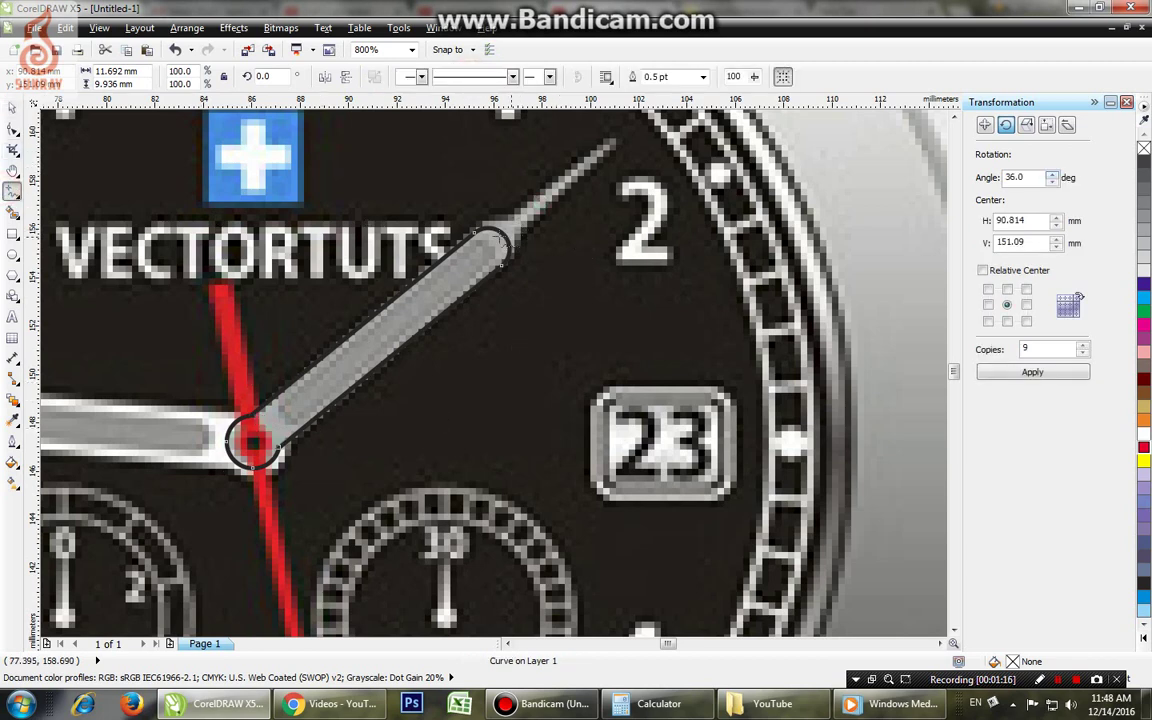
{"action": "left_click", "coordinate": [612, 140]}
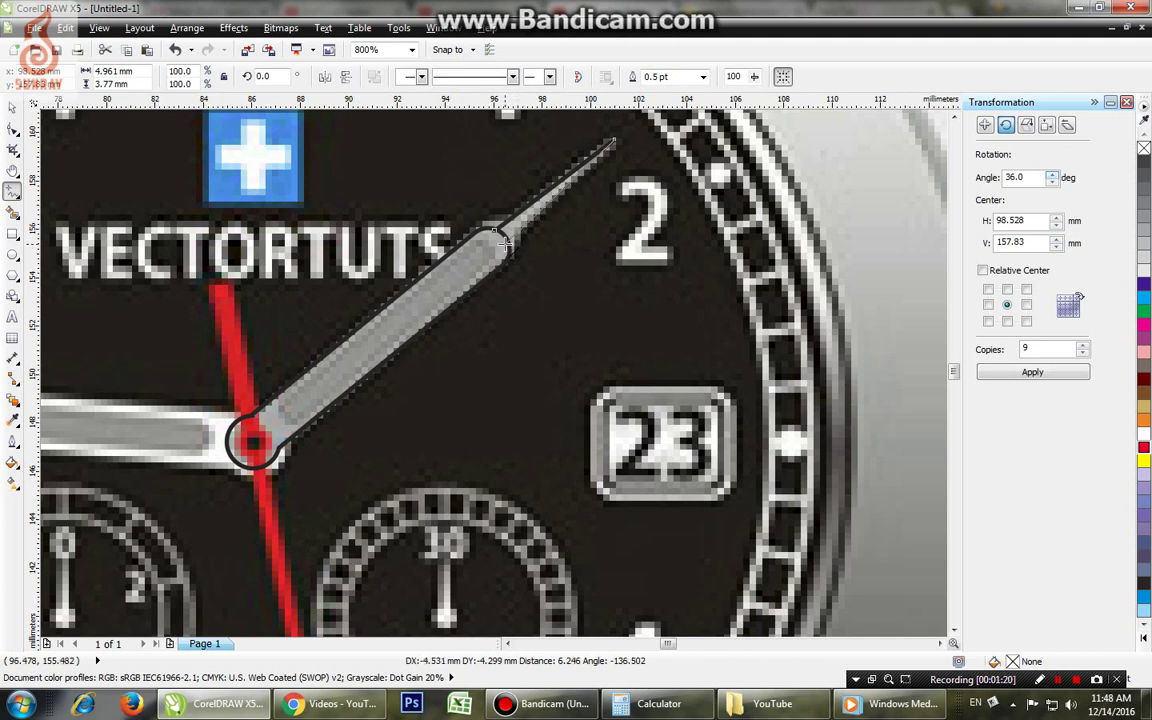
{"action": "left_click", "coordinate": [500, 240]}
{"action": "key", "text": "space"}
Step: Weld the pointed tip to the grey hand's body outline
{"action": "left_click", "coordinate": [477, 265], "text": "shift"}
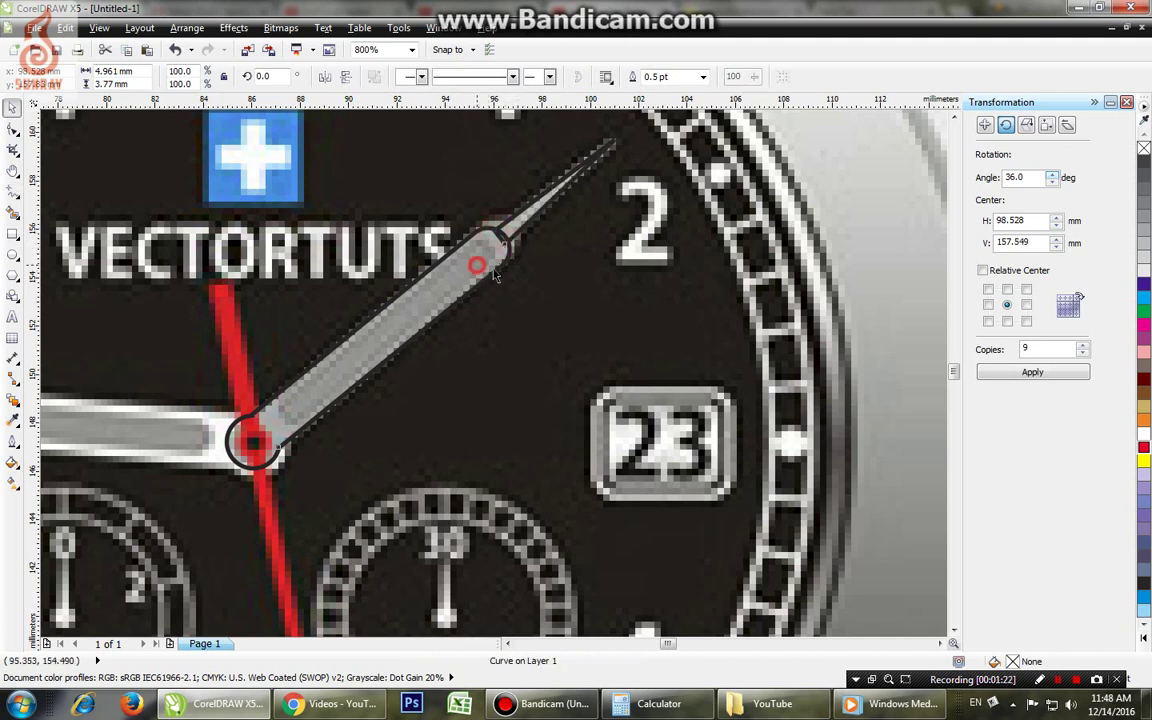
{"action": "left_click", "coordinate": [466, 76]}
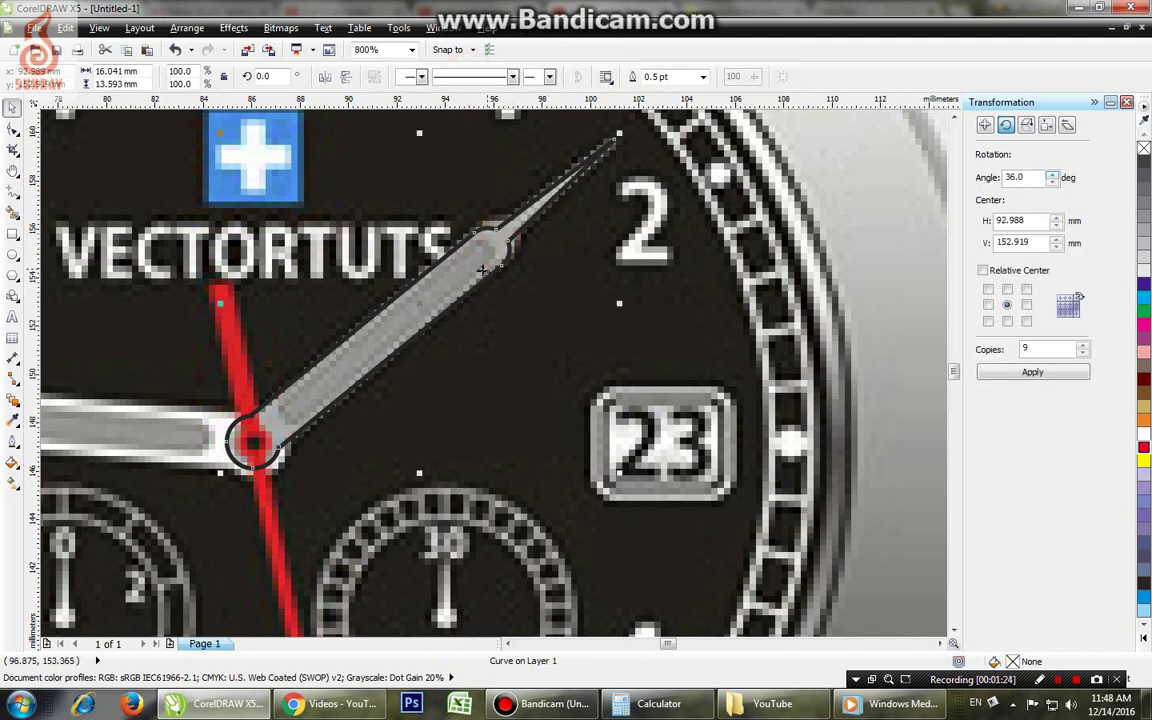
{"action": "key", "text": "Escape"}
Step: Draw a slim rectangle for the grey hand's inner inset and round its corners to about 0.53 mm
{"action": "left_click", "coordinate": [13, 234]}
{"action": "left_click_drag", "start_coordinate": [355, 404], "coordinate": [360, 355]}
{"action": "key", "text": "space"}
{"action": "key", "text": "space"}
Step: Align the slim rounded rectangle inside the grey hand at about 39.3° and convert it to curves
{"action": "left_click", "coordinate": [360, 355]}
{"action": "left_click_drag", "start_coordinate": [425, 375], "coordinate": [427, 292]}
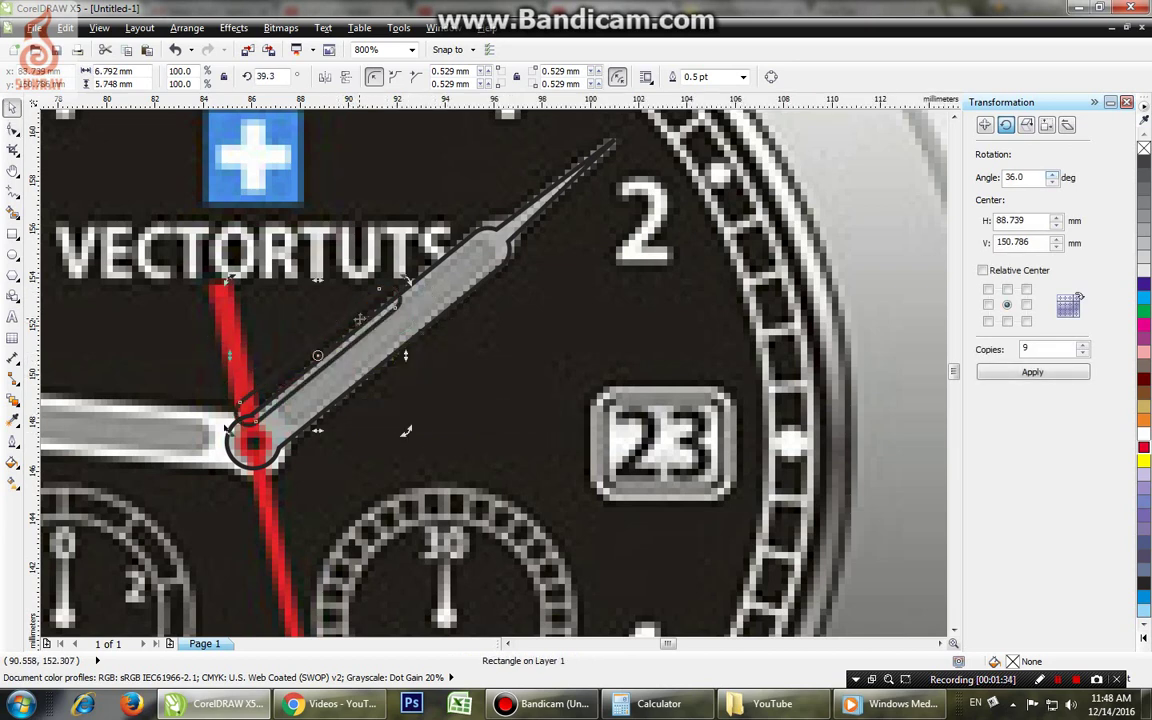
{"action": "left_click_drag", "start_coordinate": [361, 322], "coordinate": [446, 296]}
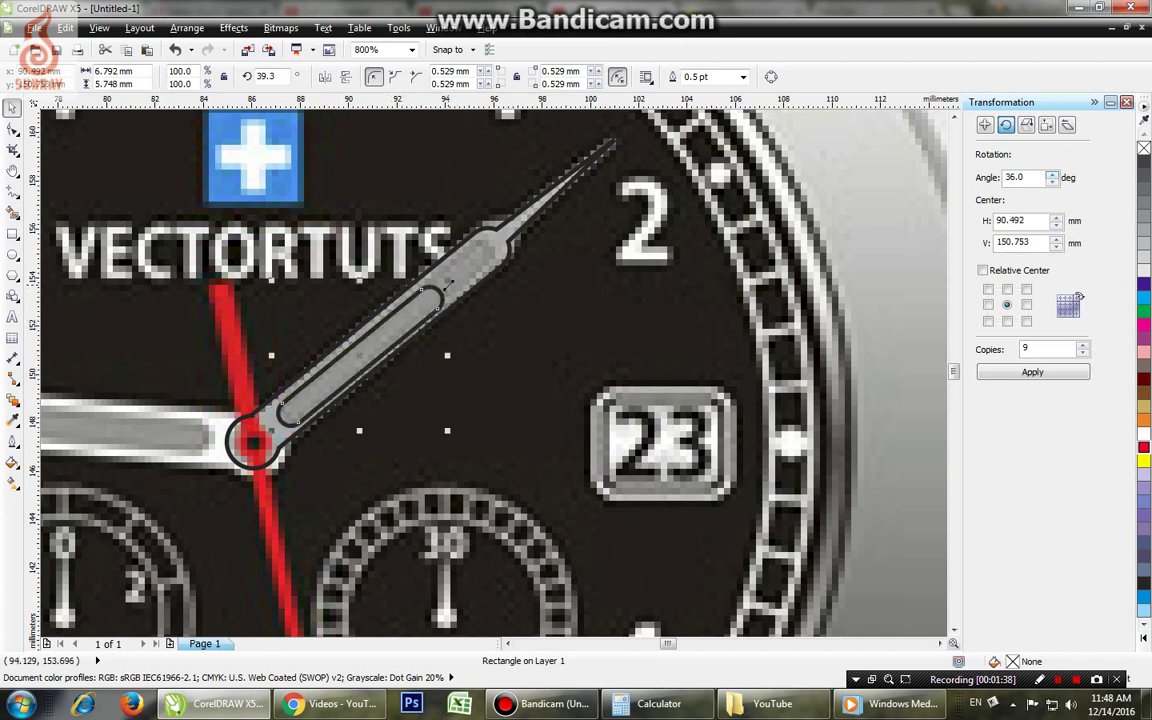
{"action": "key", "text": "ctrl+q"}
Step: Try to lengthen the inner inset by moving its outer-end nodes toward the hand's tip, undoing each attempt
{"action": "left_click", "coordinate": [14, 130]}
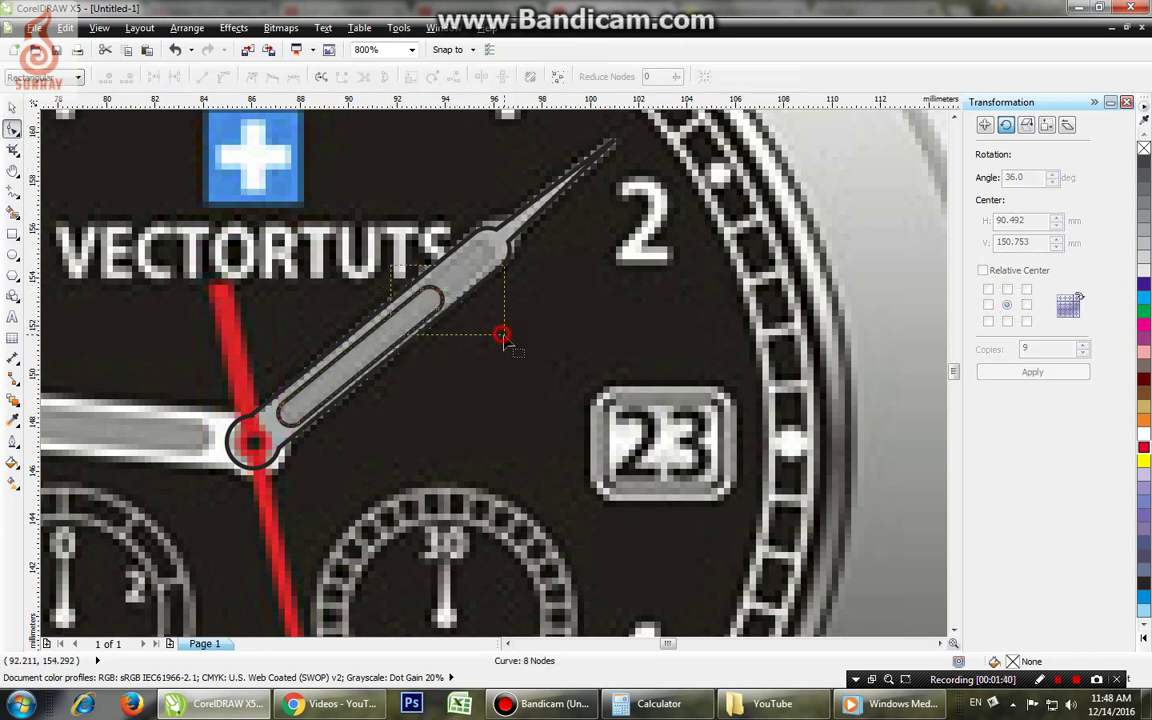
{"action": "left_click_drag", "start_coordinate": [461, 287], "coordinate": [492, 243]}
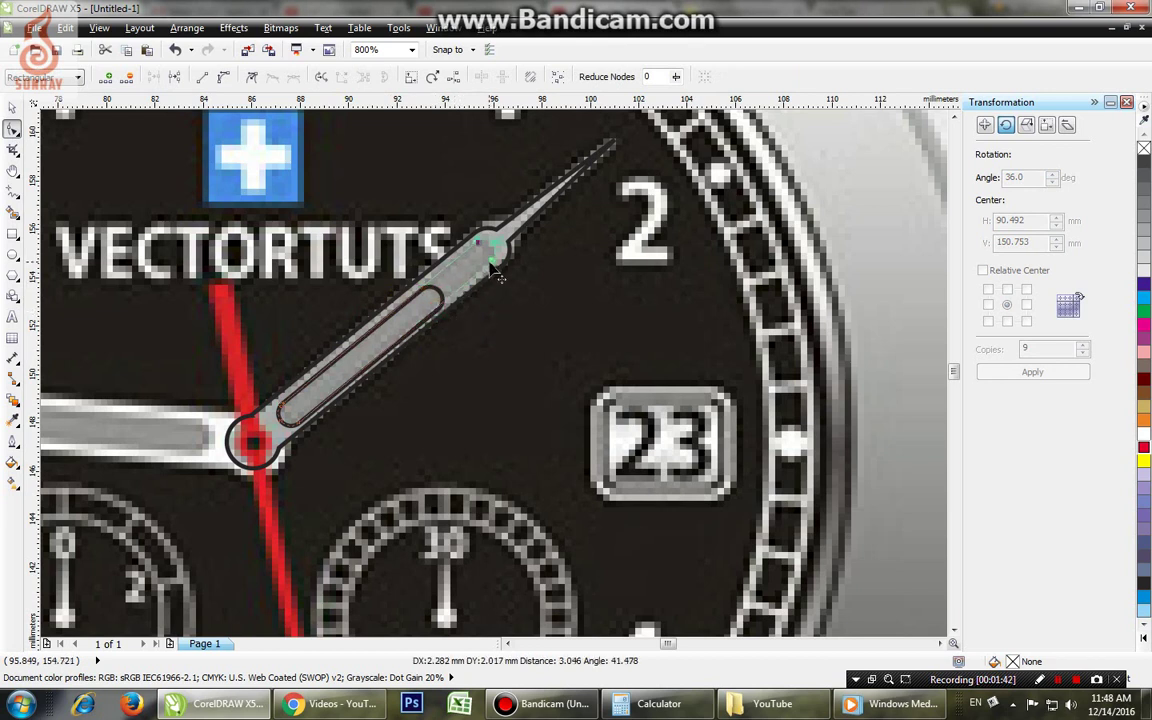
{"action": "key", "text": "space"}
{"action": "key", "text": "ctrl+z"}
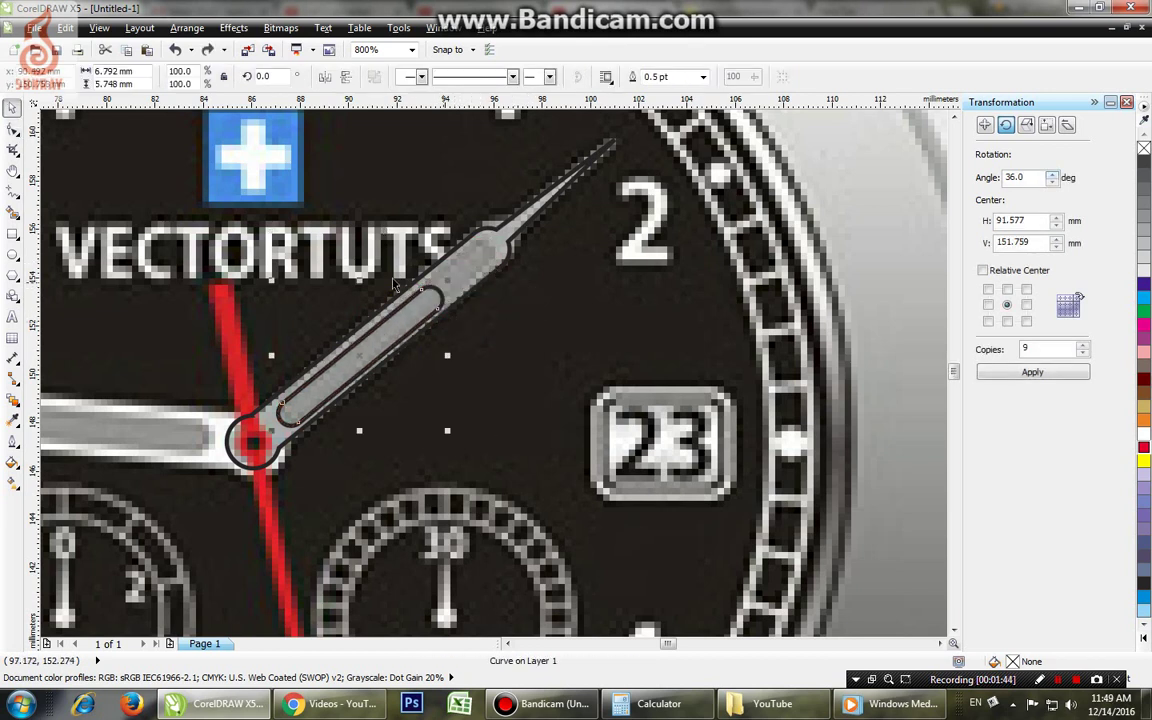
{"action": "key", "text": "space"}
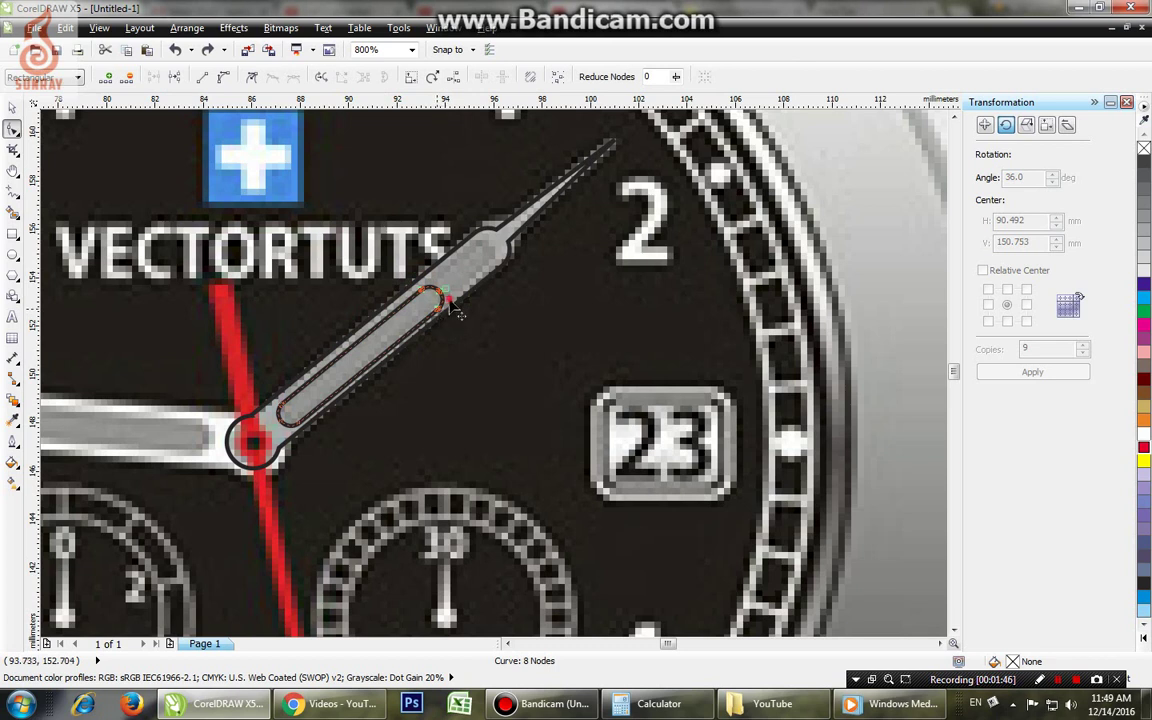
{"action": "left_click_drag", "start_coordinate": [451, 302], "coordinate": [495, 271]}
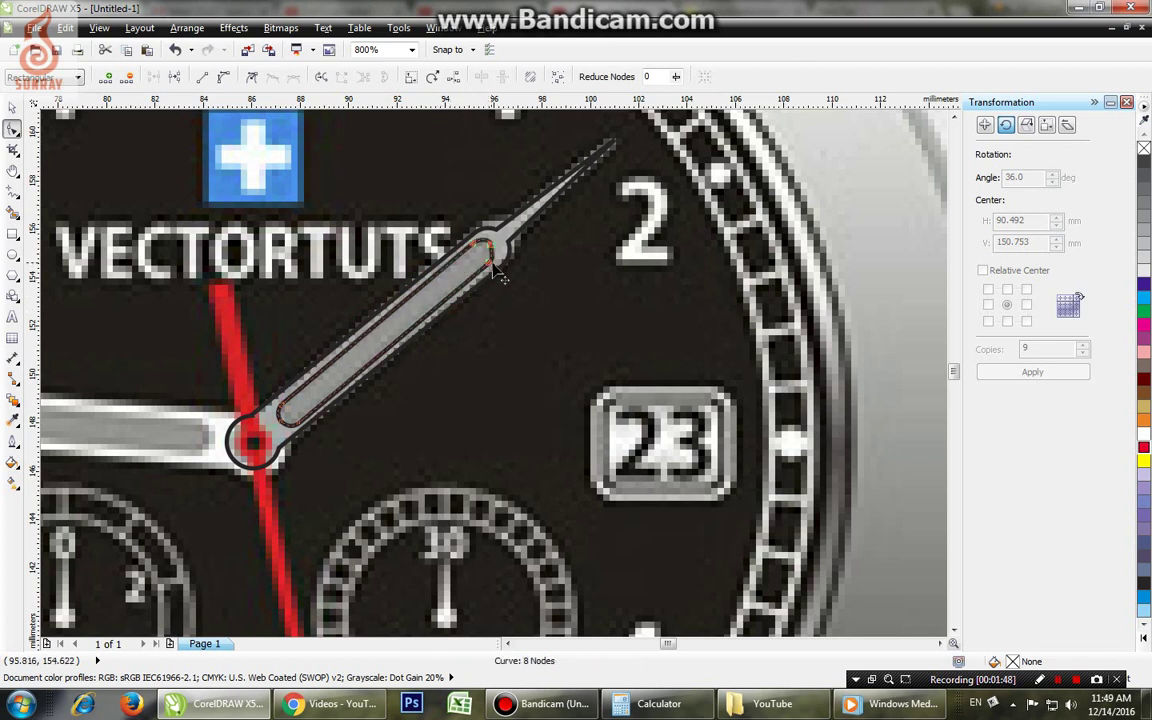
{"action": "key", "text": "ctrl+z"}
{"action": "key", "text": "space"}
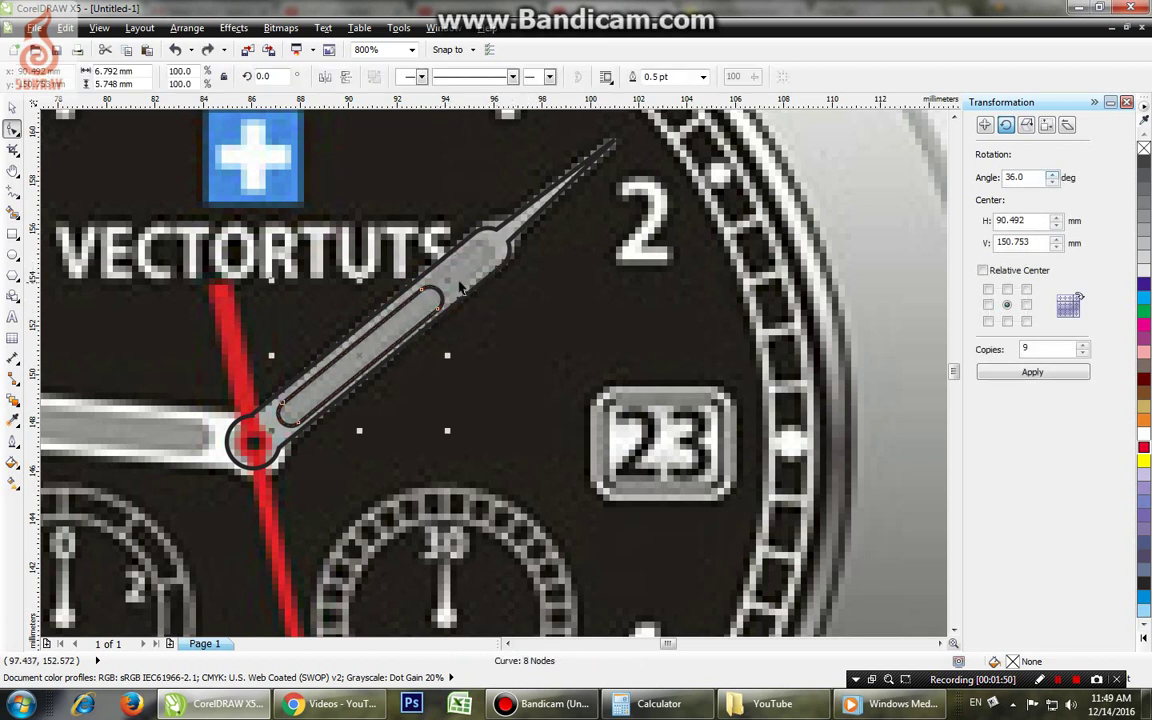
Step: Scale the grey hand's inner inset to about 8.09 by 6.85 mm, fill it with 50% black and remove its outline
{"action": "left_click_drag", "start_coordinate": [448, 281], "coordinate": [511, 240]}
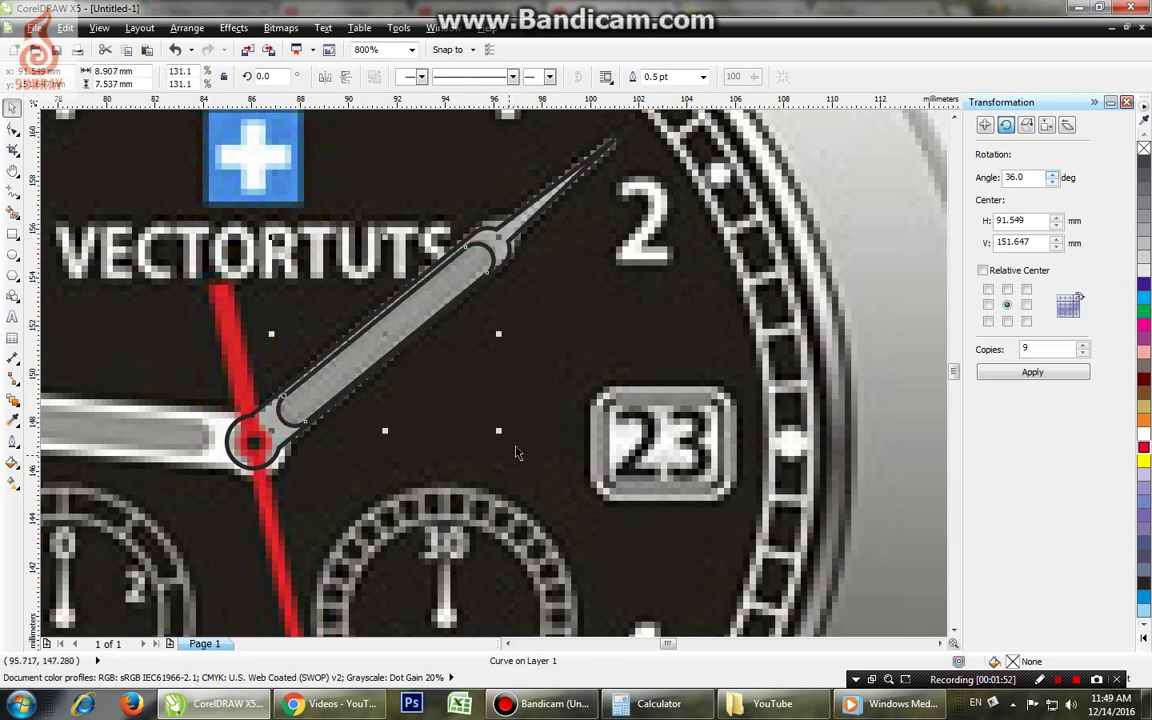
{"action": "left_click_drag", "start_coordinate": [500, 432], "coordinate": [410, 321]}
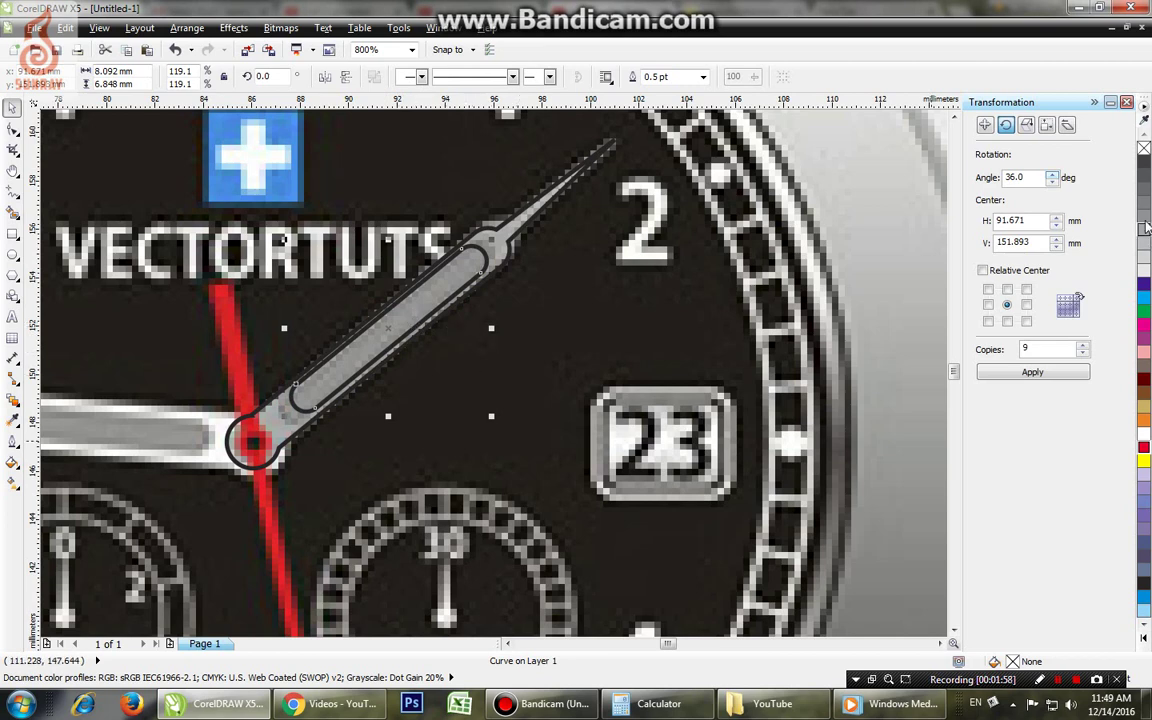
{"action": "right_click", "coordinate": [1144, 148]}
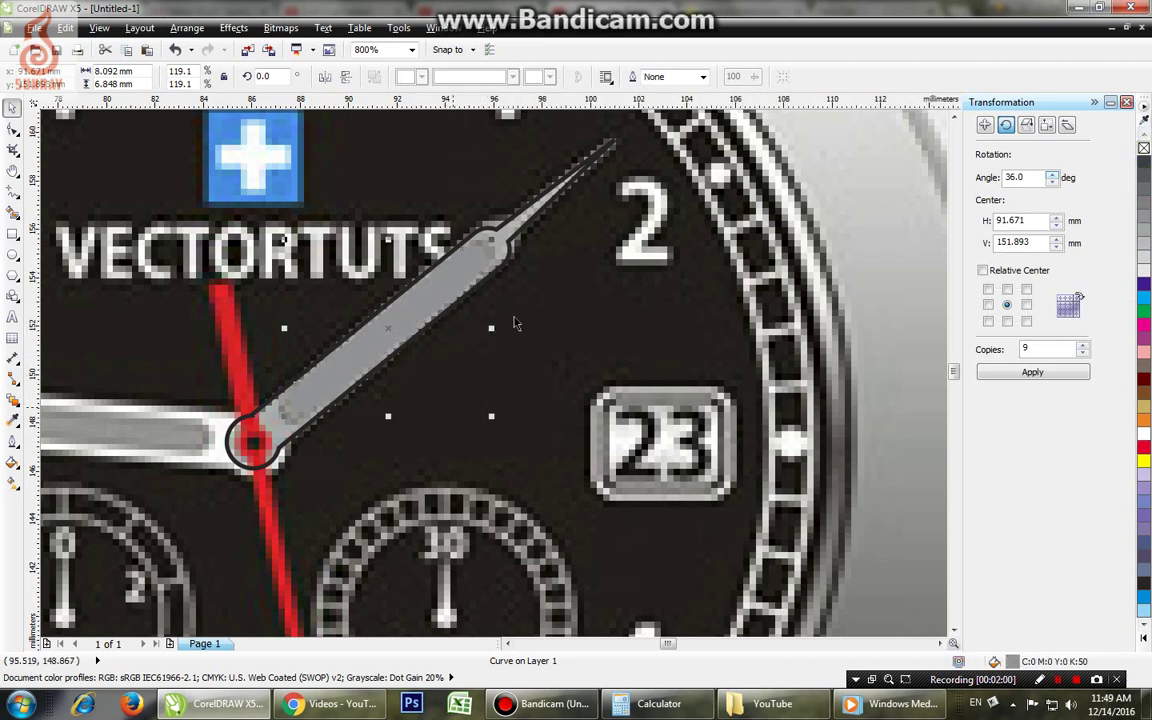
Step: Fill the grey hand's body with 20% black, remove its outline and nudge the inner inset toward the hand's tip
{"action": "left_click", "coordinate": [513, 244]}
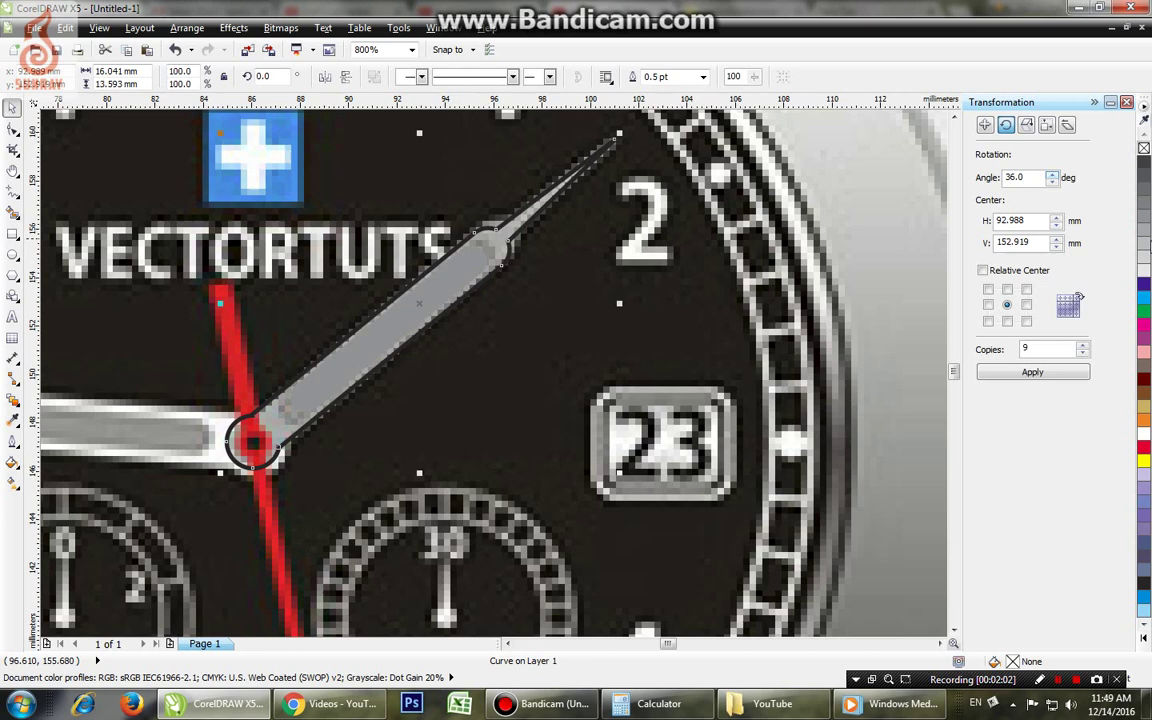
{"action": "left_click", "coordinate": [1144, 260]}
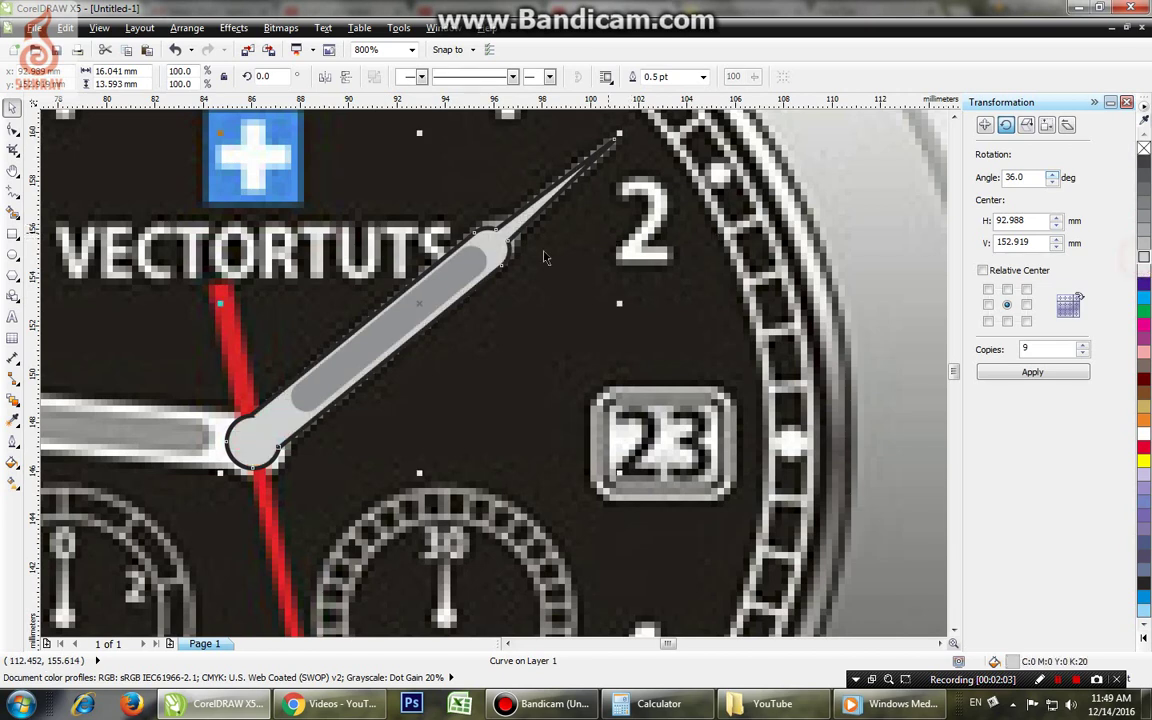
{"action": "left_click", "coordinate": [472, 268]}
{"action": "left_click", "coordinate": [440, 268]}
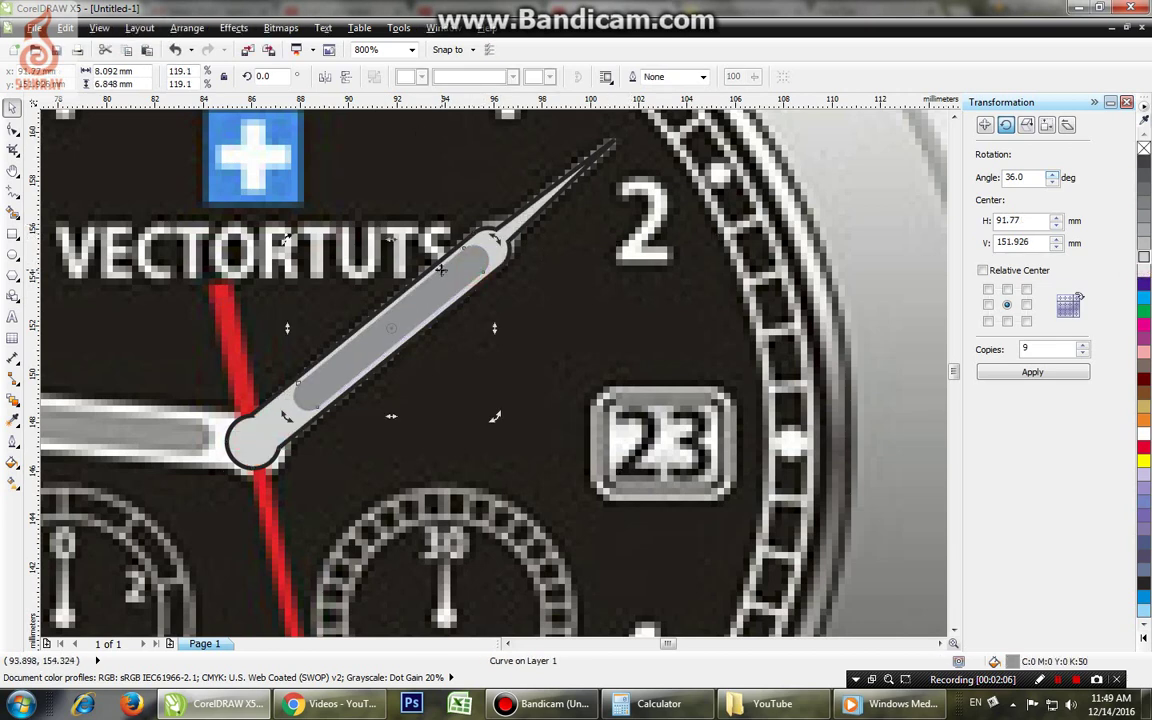
{"action": "left_click", "coordinate": [517, 230]}
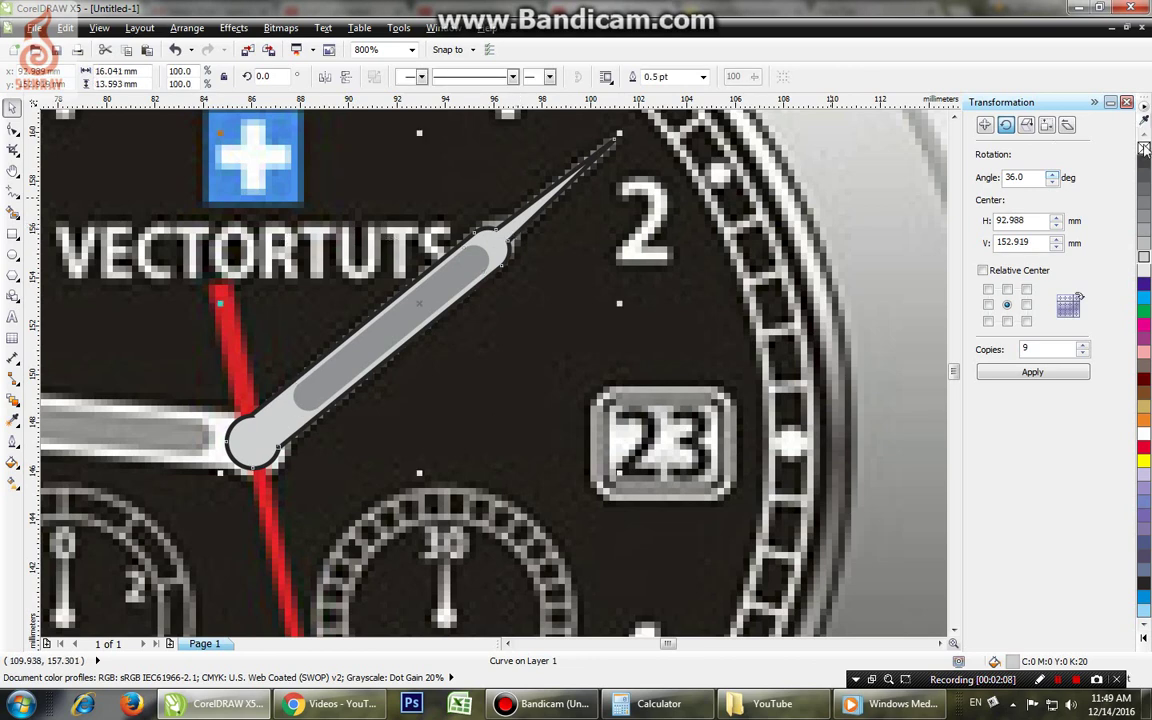
{"action": "right_click", "coordinate": [1145, 148]}
{"action": "left_click", "coordinate": [440, 396]}
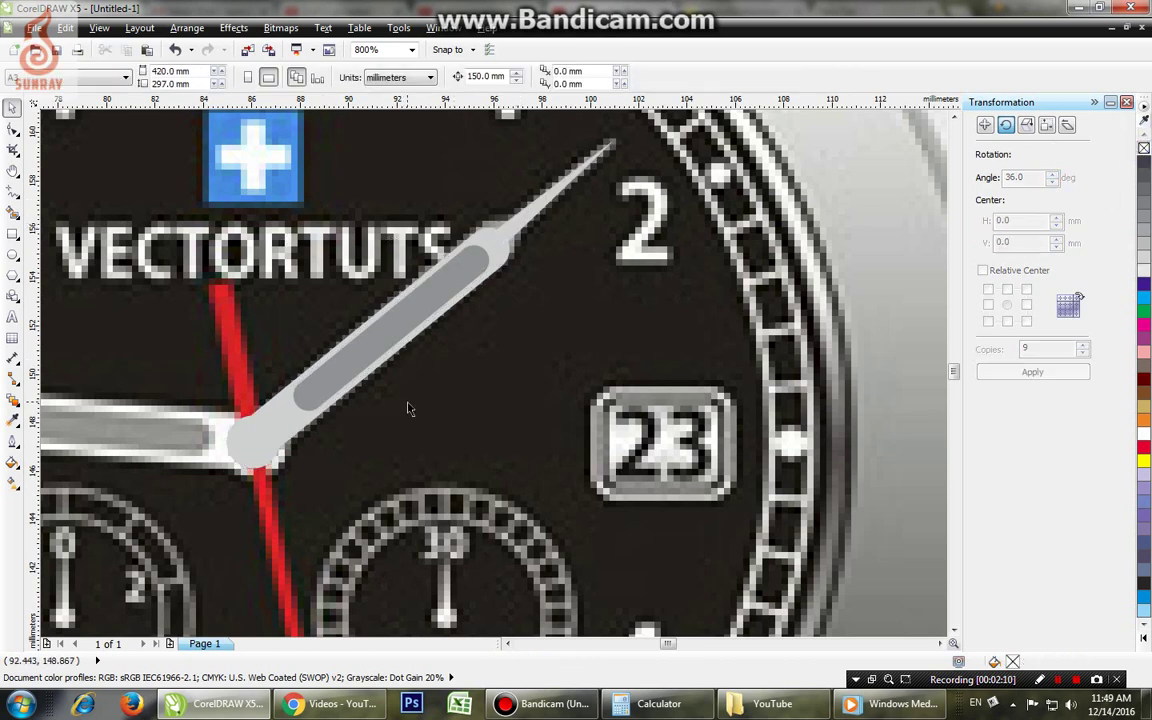
Step: Draw a rectangle over the body of the white hand pointing at 9 and rotate it to about 355.3°
{"action": "key", "text": "h"}
{"action": "left_click_drag", "start_coordinate": [284, 439], "coordinate": [533, 338]}
{"action": "left_click_drag", "start_coordinate": [353, 353], "coordinate": [437, 388]}
{"action": "left_click", "coordinate": [12, 234]}
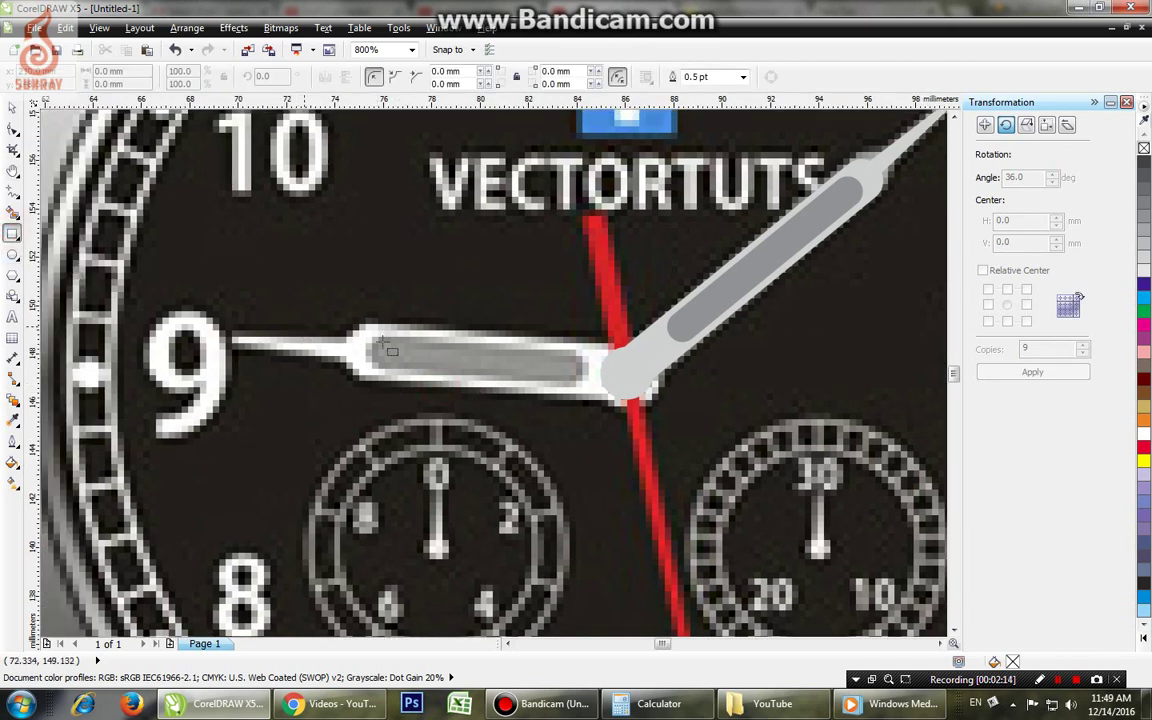
{"action": "left_click_drag", "start_coordinate": [346, 320], "coordinate": [635, 404]}
{"action": "key", "text": "space"}
{"action": "left_click", "coordinate": [491, 349]}
{"action": "left_click_drag", "start_coordinate": [512, 348], "coordinate": [515, 362]}
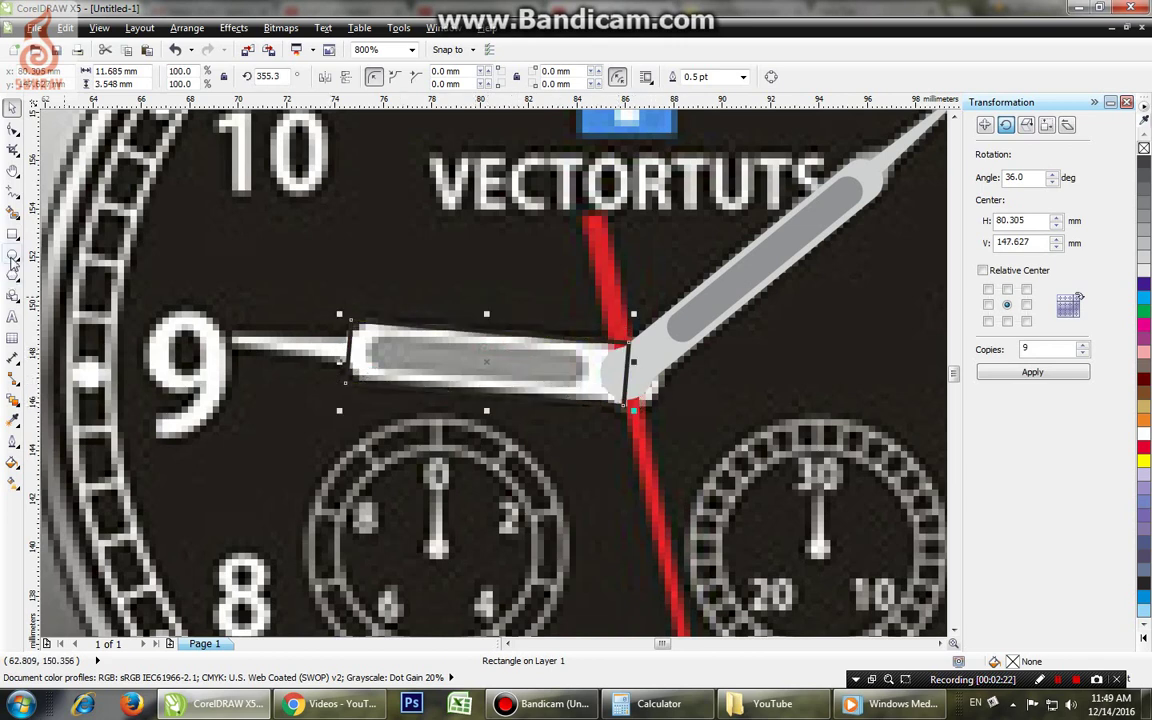
Step: Draw a circle about 2.71 mm across at the white hand's pivot end
{"action": "left_click", "coordinate": [12, 256]}
{"action": "left_click_drag", "start_coordinate": [598, 347], "coordinate": [668, 411]}
{"action": "key", "text": "space"}
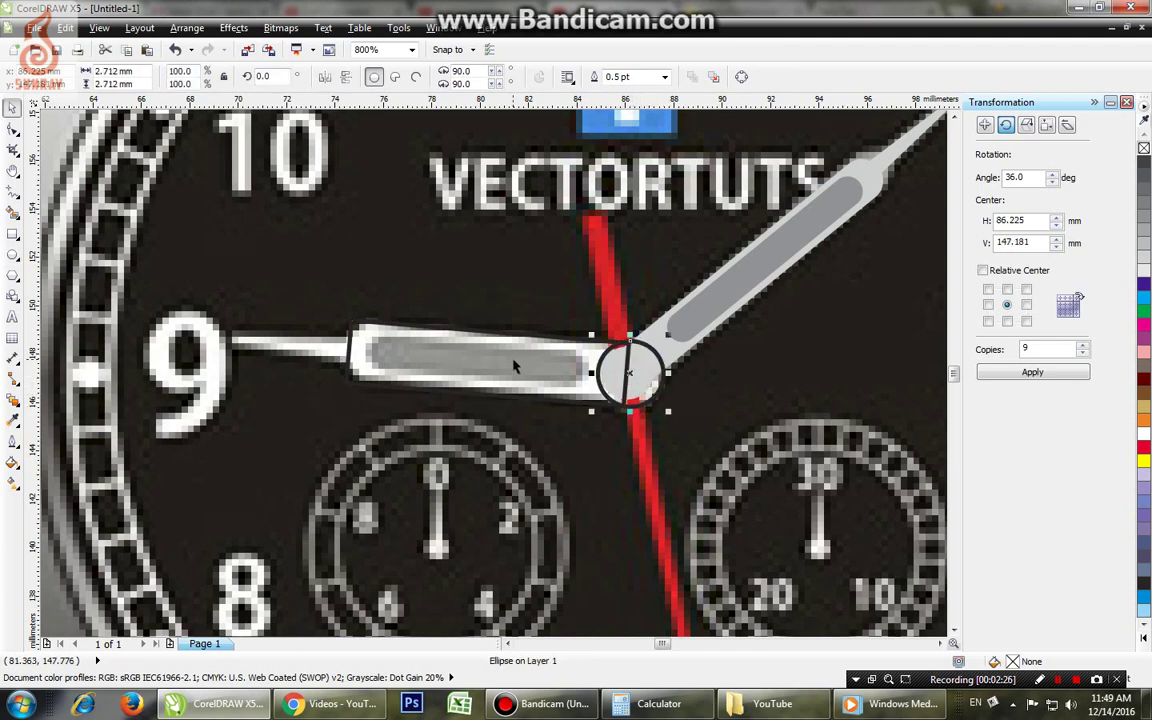
Step: Round the rectangle's outer-end corners to about 1.31 mm and weld it to the pivot circle
{"action": "left_click", "coordinate": [513, 366], "text": "shift"}
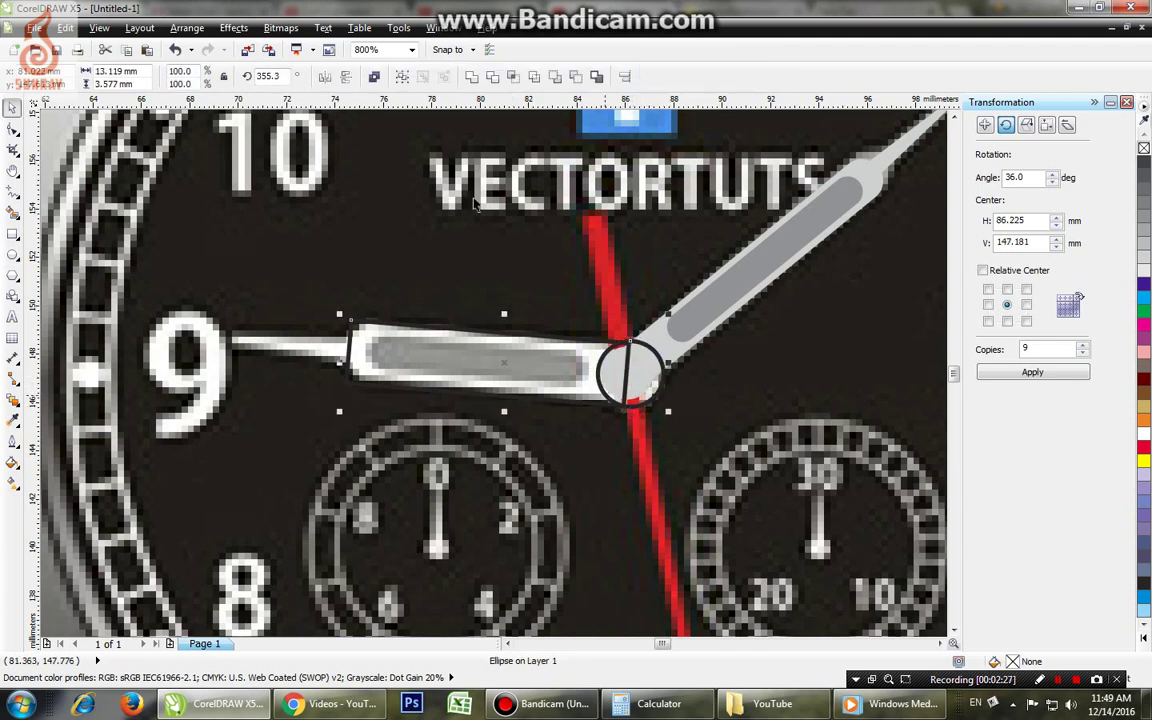
{"action": "left_click", "coordinate": [12, 128]}
{"action": "left_click", "coordinate": [350, 380]}
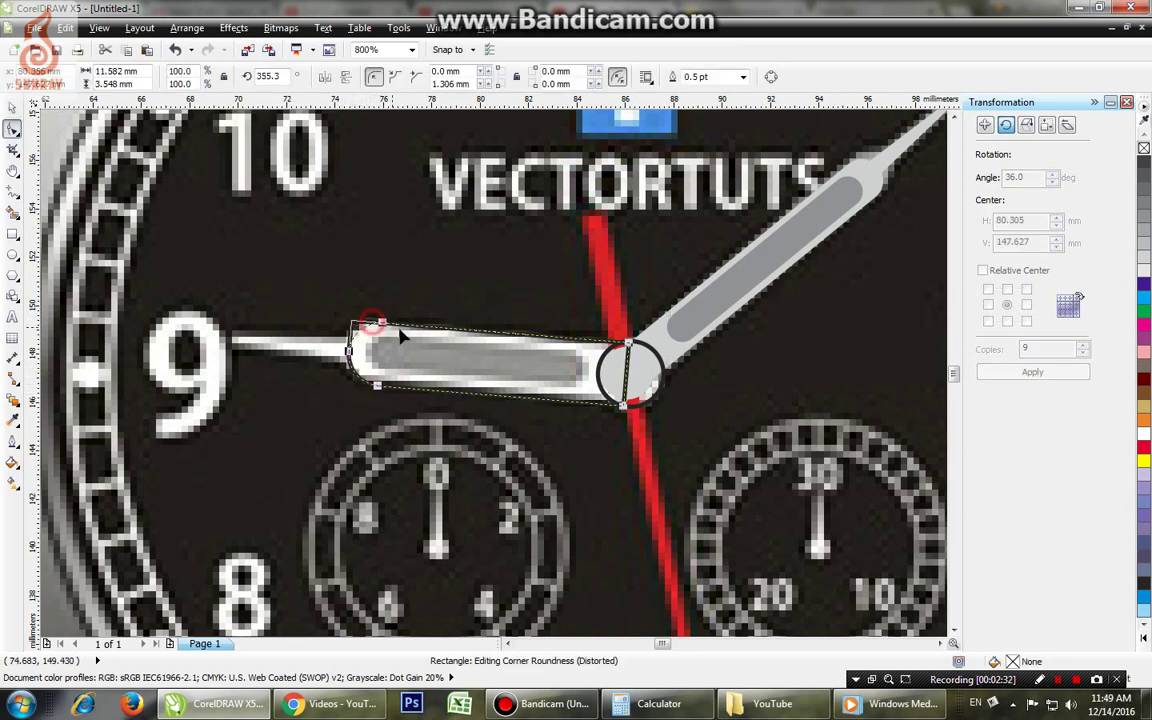
{"action": "key", "text": "space"}
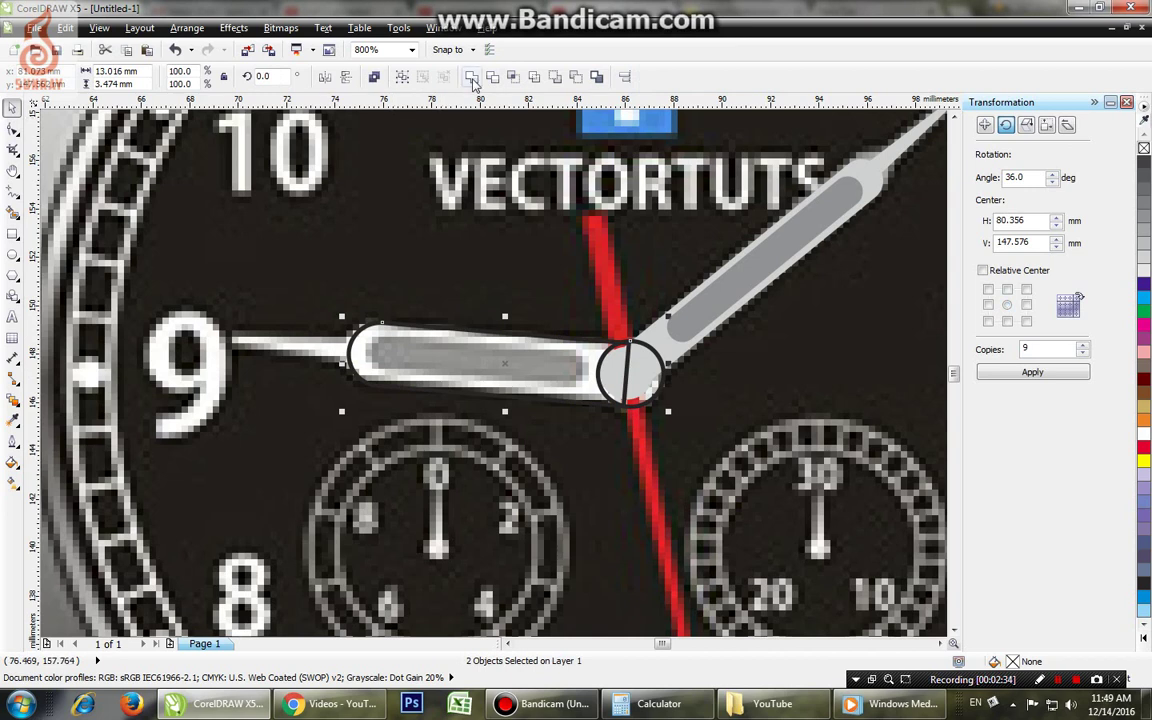
{"action": "left_click", "coordinate": [471, 77]}
Step: Draw a closed, slim triangle about 5.3 mm long over the white hand's pointed tip
{"action": "left_click", "coordinate": [12, 190]}
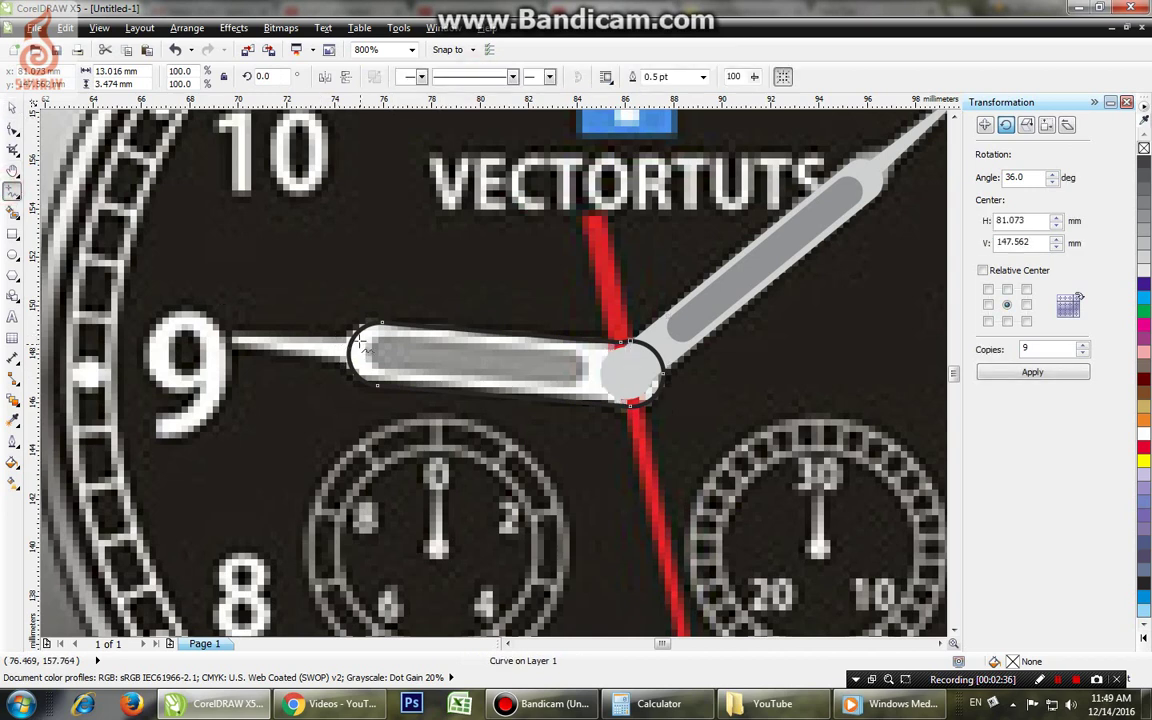
{"action": "left_click", "coordinate": [363, 343]}
{"action": "left_click", "coordinate": [232, 337]}
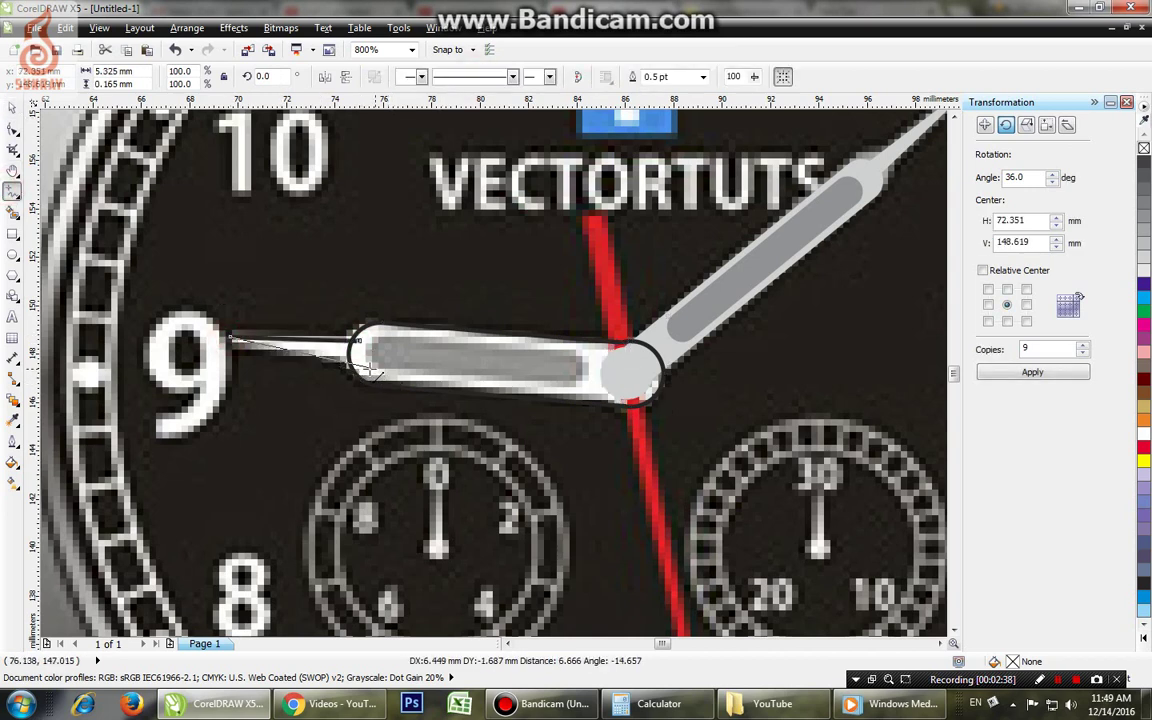
{"action": "double_click", "coordinate": [357, 364]}
{"action": "left_click", "coordinate": [361, 342]}
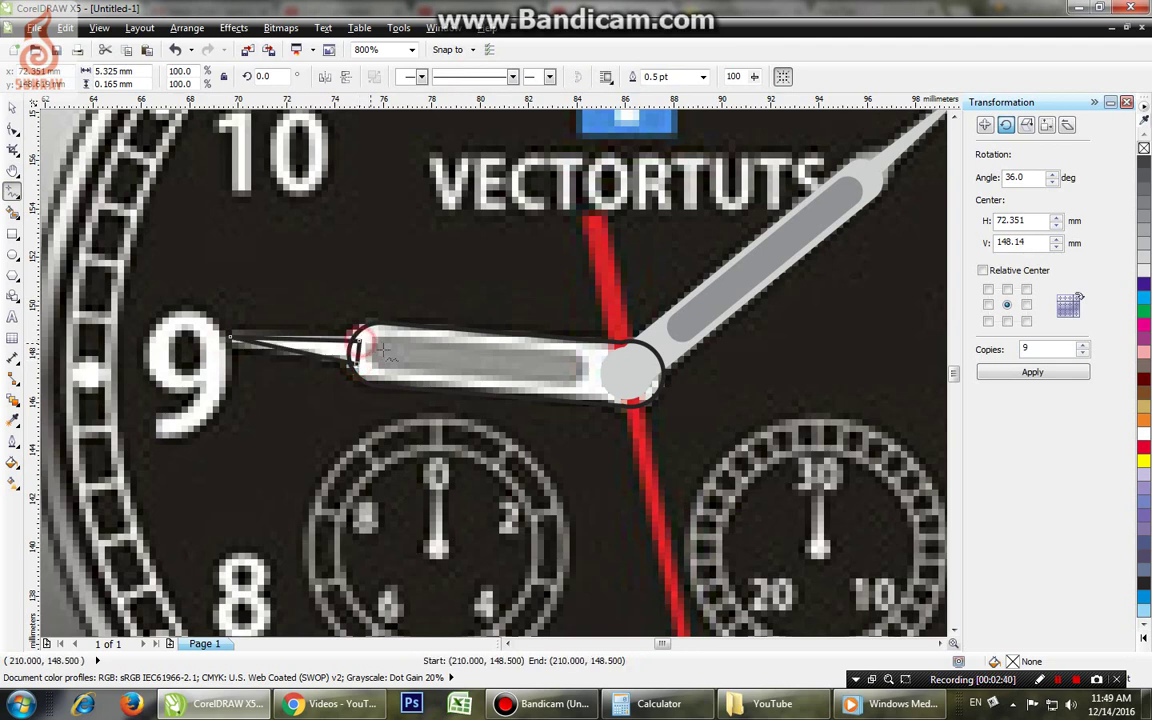
Step: Weld the triangular tip to the white hand's body outline
{"action": "key", "text": "space"}
{"action": "left_click", "coordinate": [411, 353], "text": "shift"}
{"action": "left_click", "coordinate": [473, 78]}
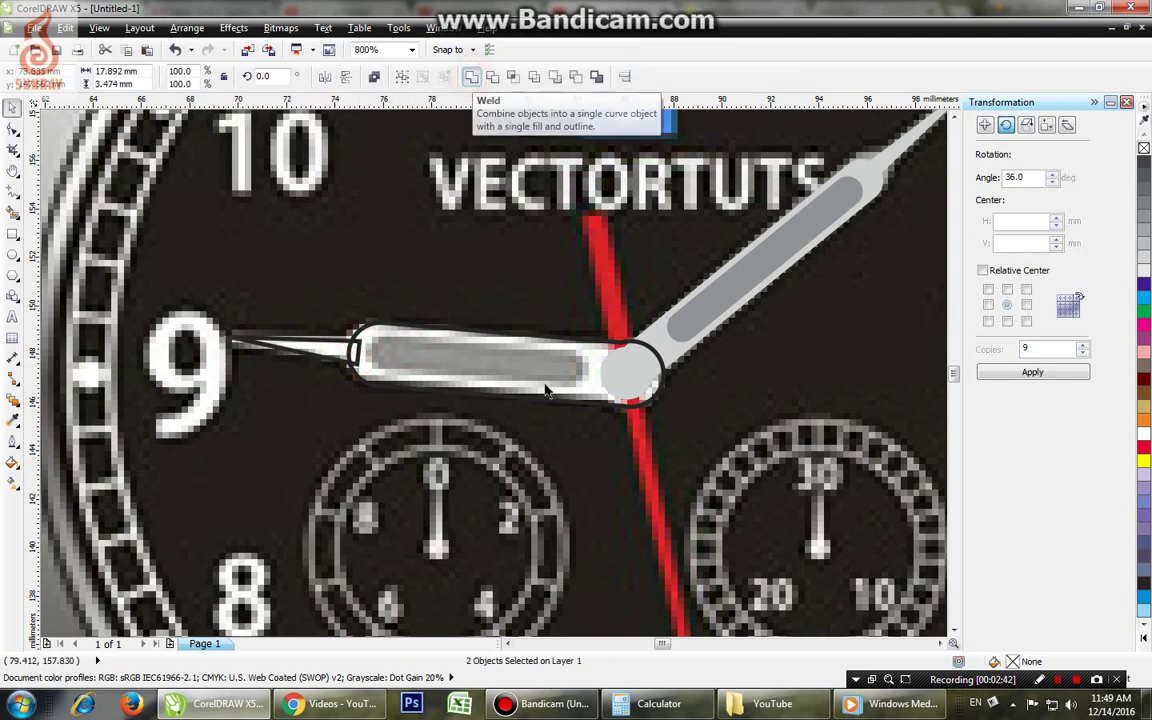
{"action": "left_click", "coordinate": [471, 76]}
Step: Draw a rectangle about 7.14 by 1.19 mm over the white hand's grey inset
{"action": "left_click", "coordinate": [12, 233]}
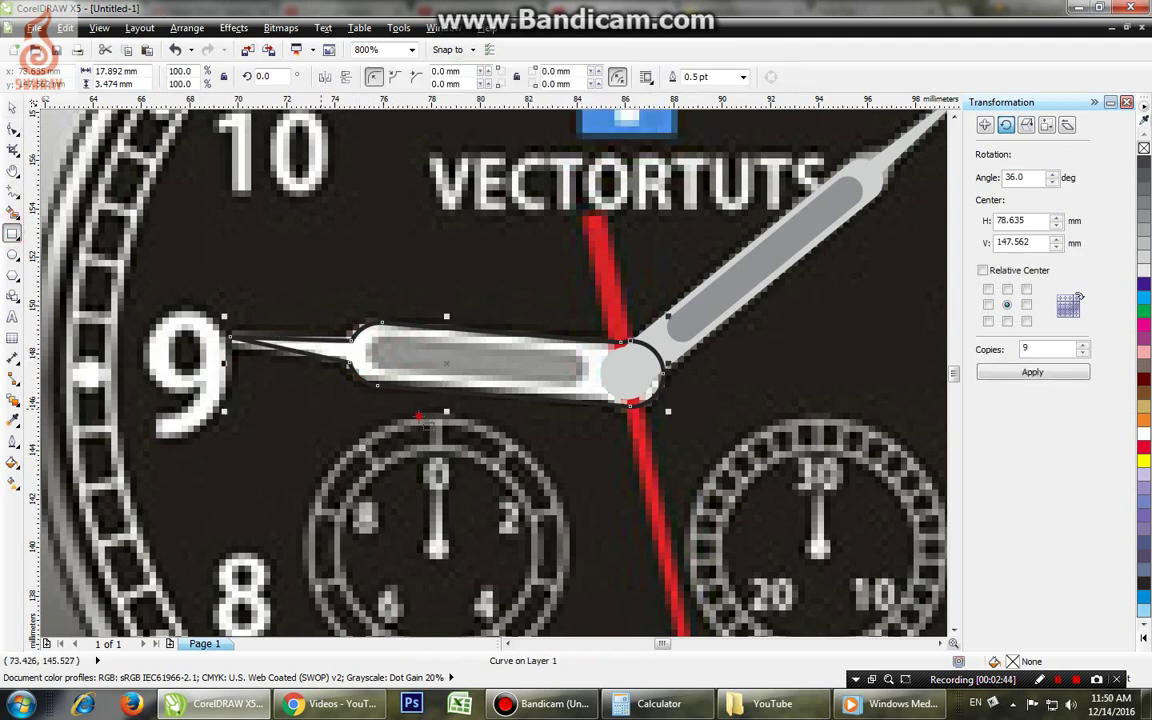
{"action": "left_click_drag", "start_coordinate": [322, 408], "coordinate": [522, 354]}
{"action": "key", "text": "space"}
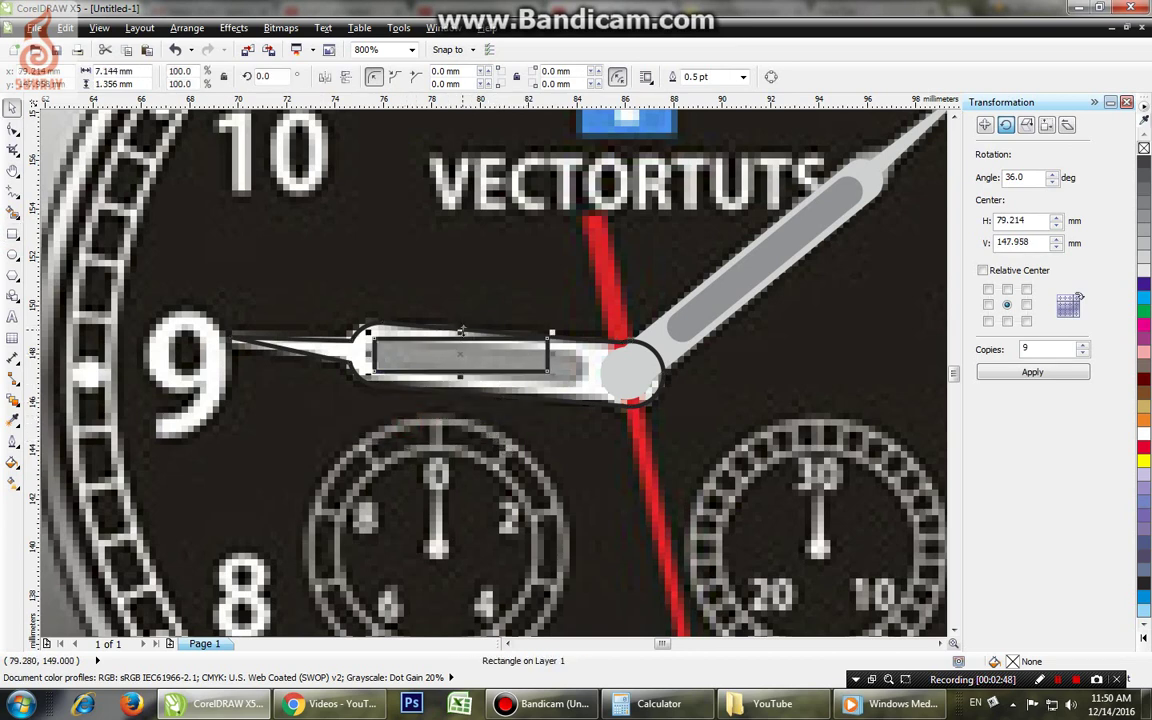
{"action": "left_click_drag", "start_coordinate": [462, 330], "coordinate": [462, 334]}
Step: Rotate the inset rectangle to about 356.4° and stretch it to about 8.7 mm wide to fit the reference inset
{"action": "left_click", "coordinate": [462, 357]}
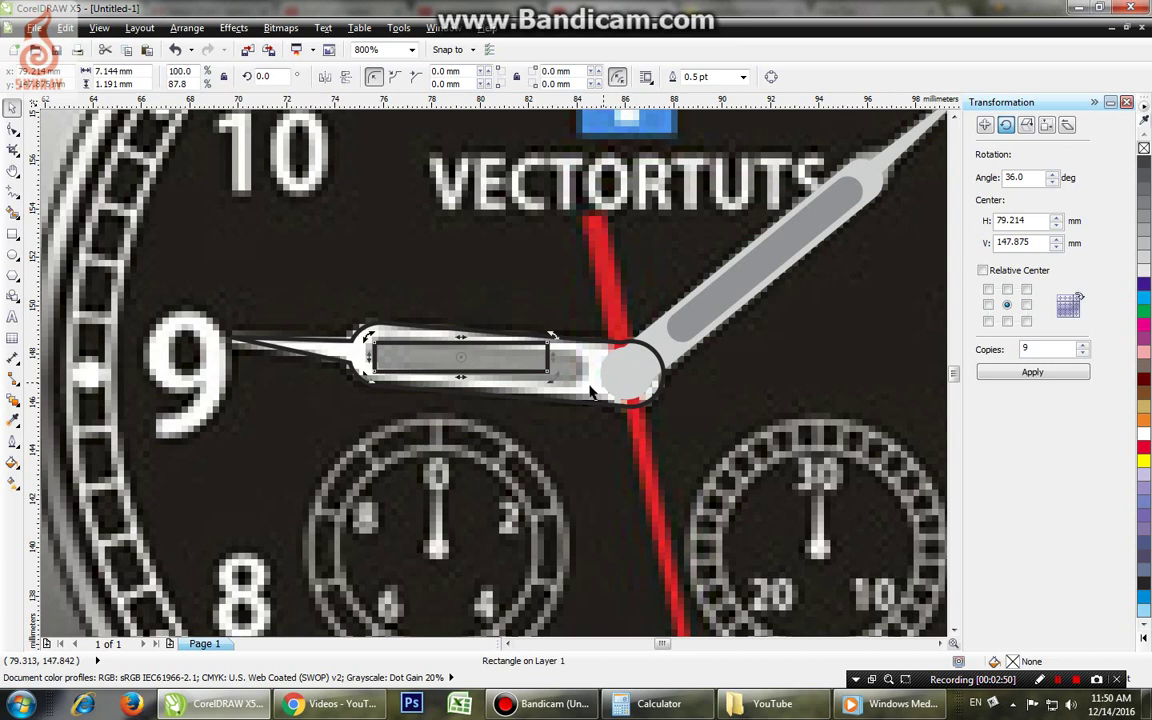
{"action": "left_click_drag", "start_coordinate": [556, 381], "coordinate": [553, 384]}
{"action": "left_click", "coordinate": [528, 362]}
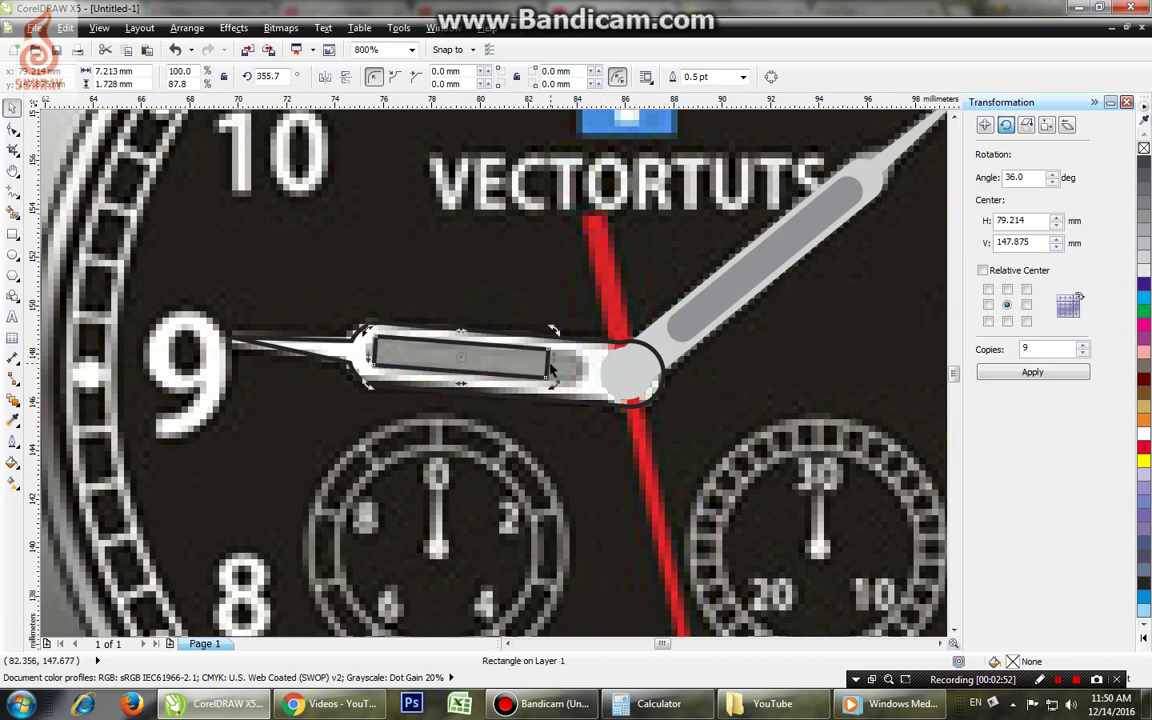
{"action": "left_click_drag", "start_coordinate": [557, 357], "coordinate": [525, 384]}
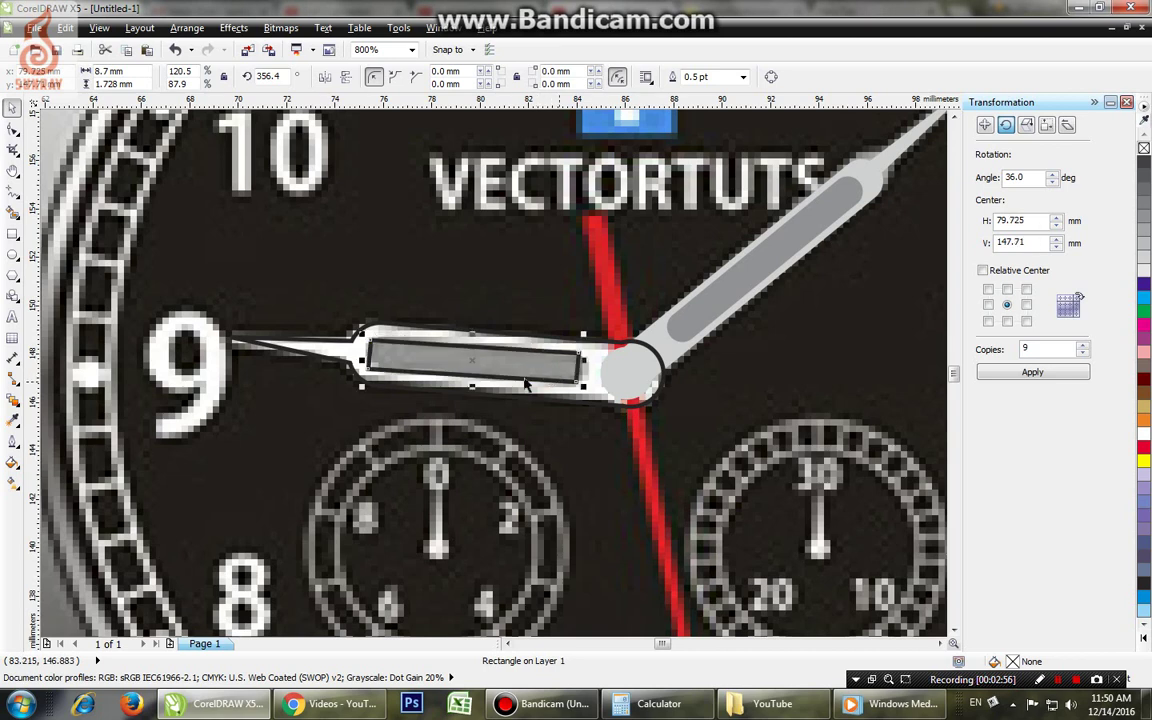
Step: Round all corners of the white hand's inset rectangle to about 0.6 mm
{"action": "left_click", "coordinate": [13, 131]}
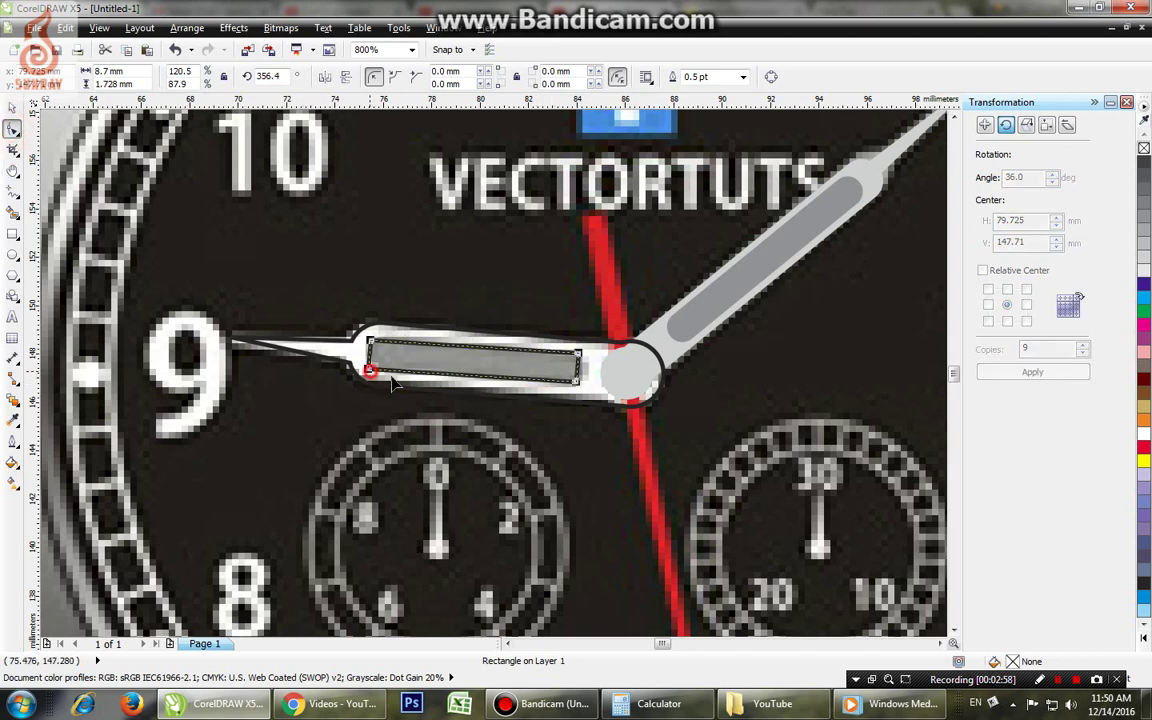
{"action": "left_click_drag", "start_coordinate": [370, 370], "coordinate": [449, 419]}
{"action": "key", "text": "space"}
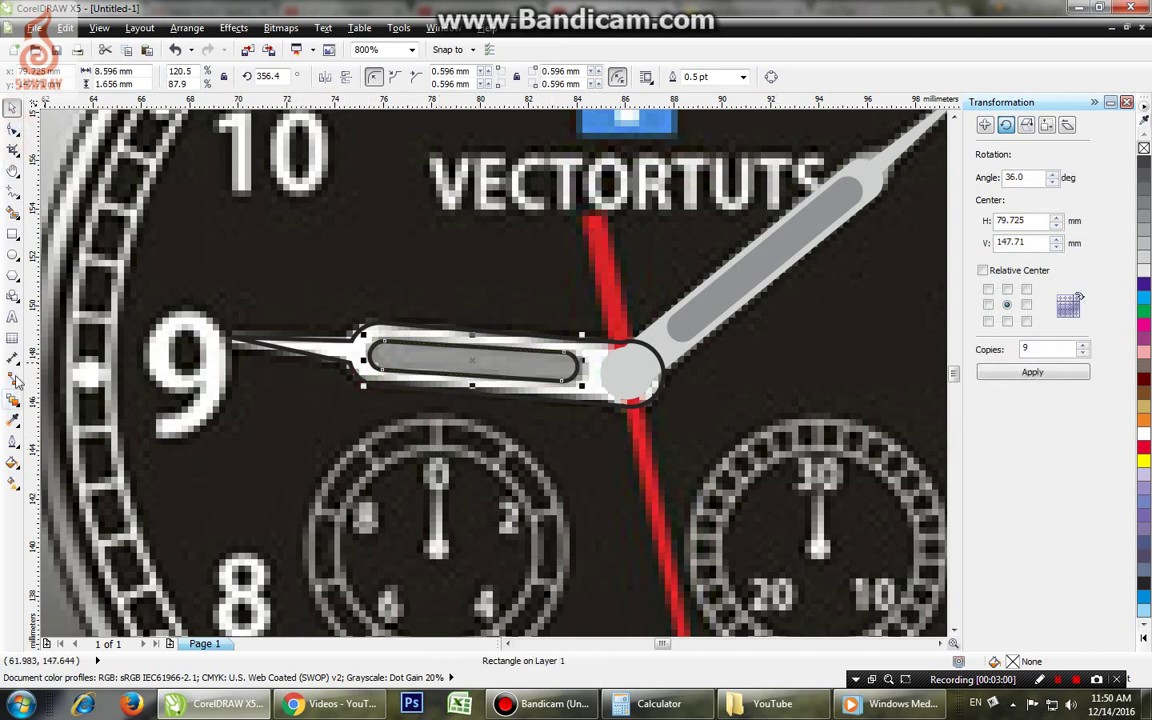
Step: Fill the white hand's inset with the grey #939391 sampled from the reference image
{"action": "left_click", "coordinate": [13, 422]}
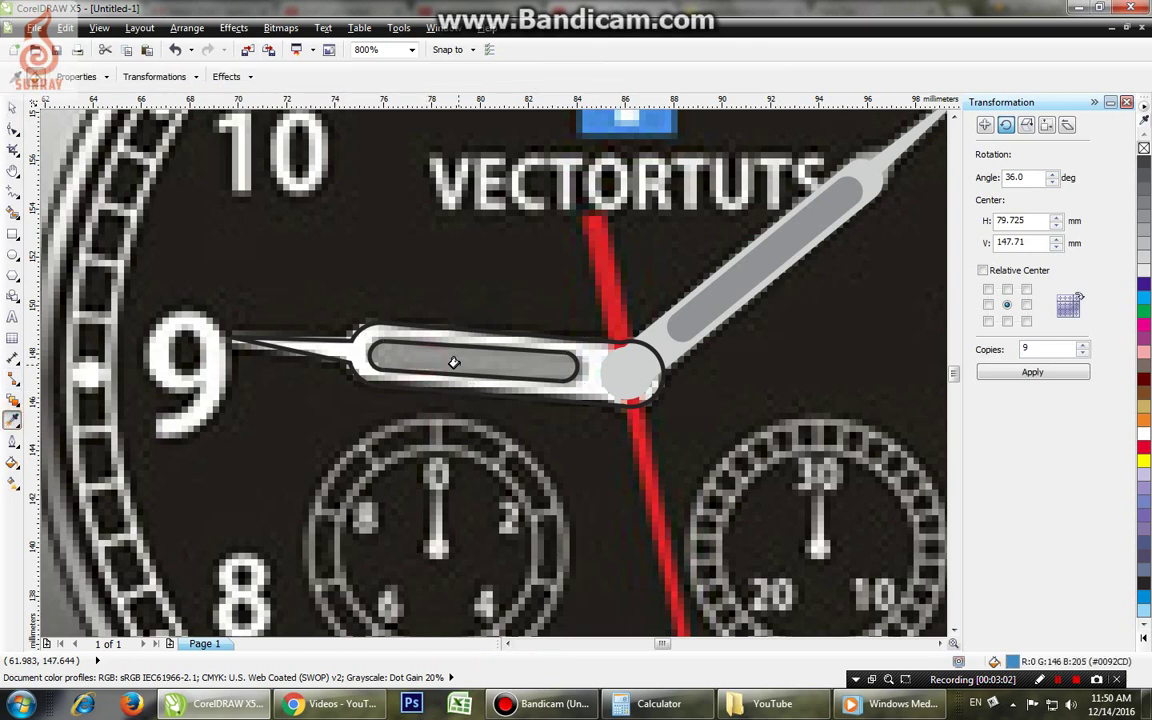
{"action": "key", "text": "space"}
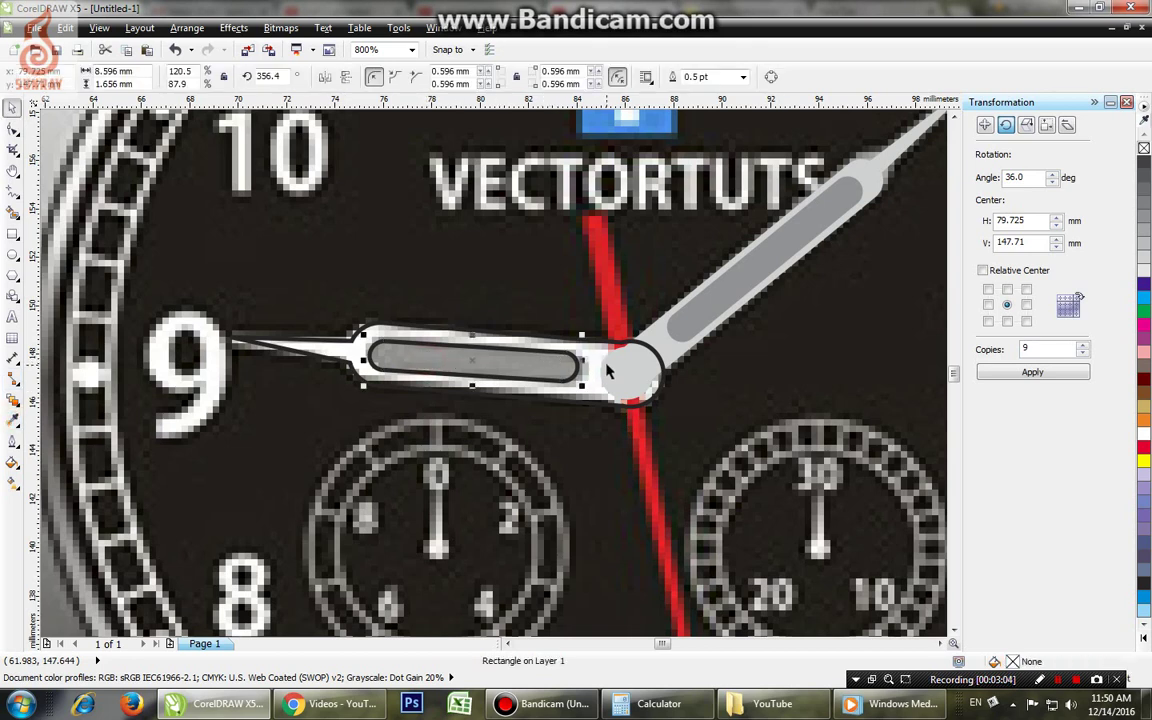
{"action": "key", "text": "space"}
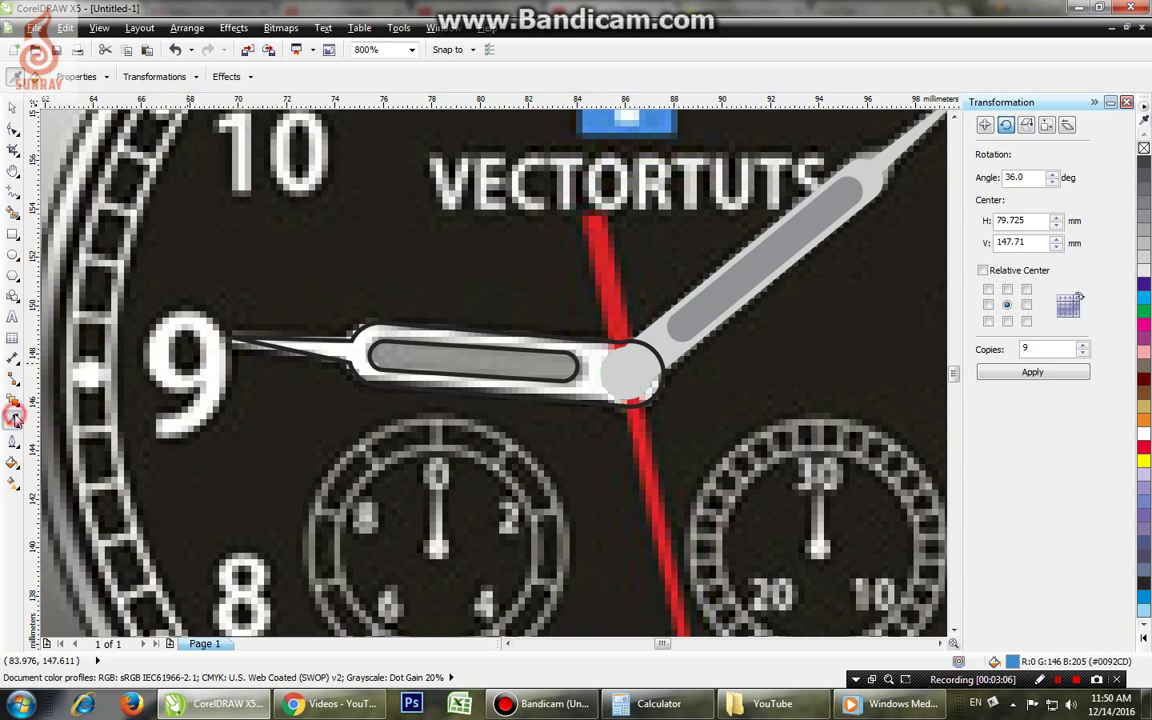
{"action": "left_click", "coordinate": [13, 420]}
{"action": "left_click", "coordinate": [75, 416]}
{"action": "left_click", "coordinate": [466, 357]}
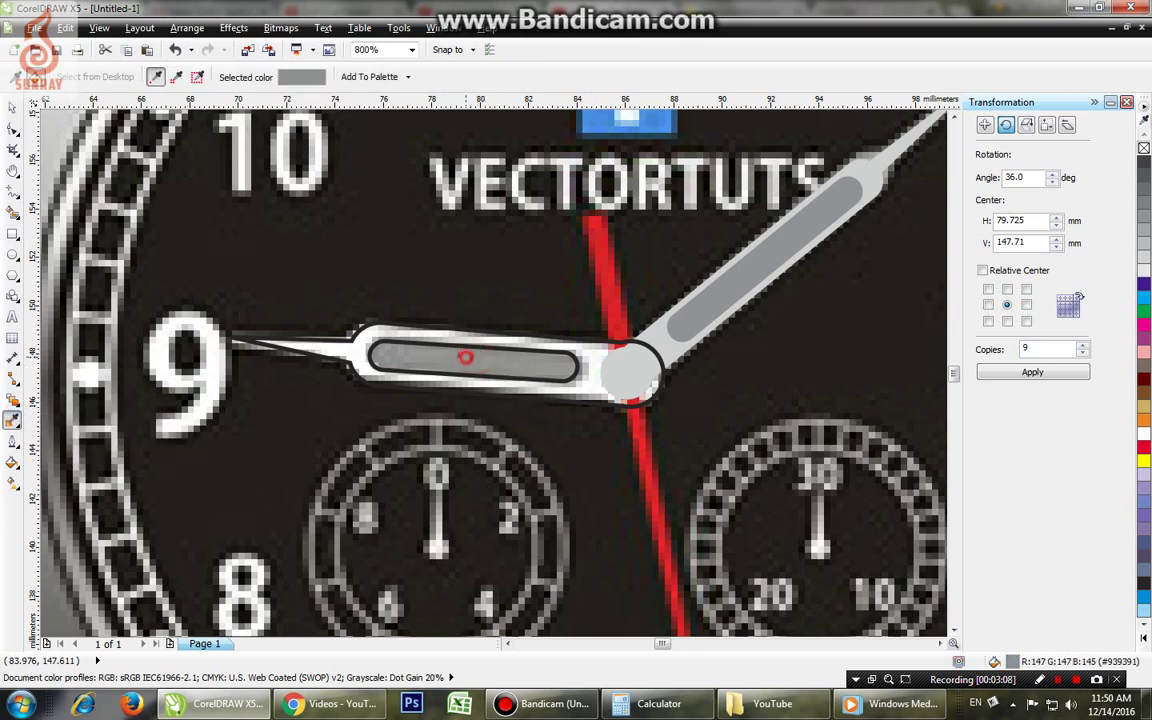
{"action": "key", "text": "space"}
{"action": "key", "text": "space"}
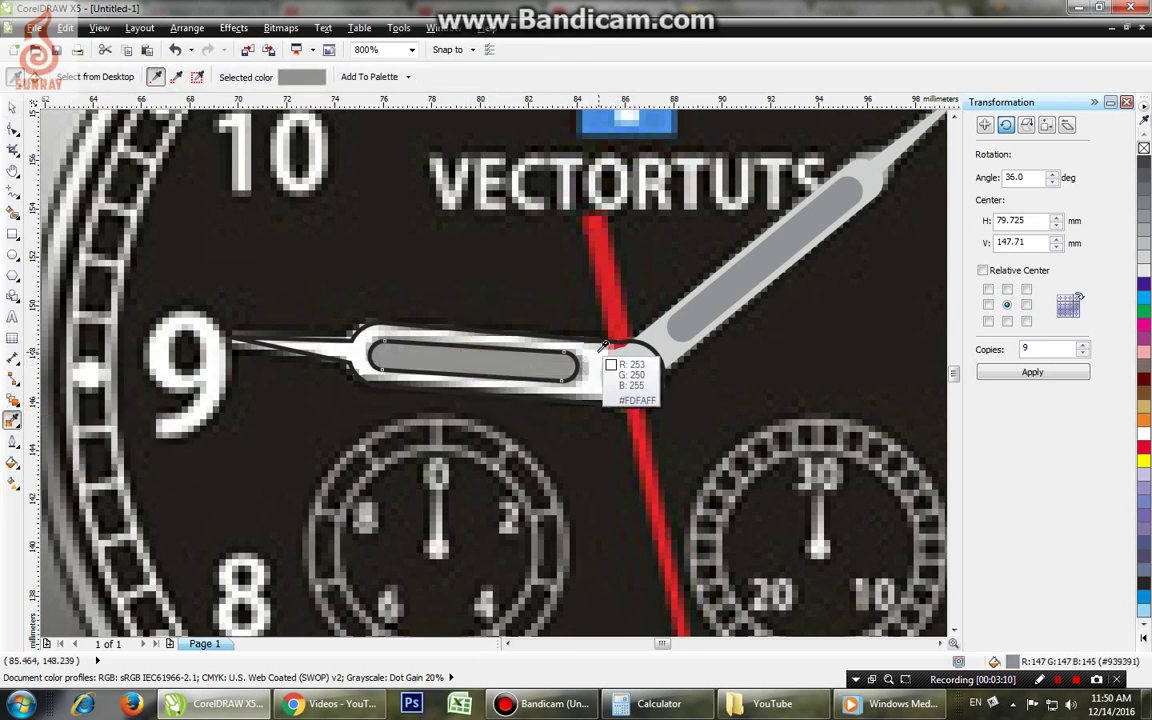
Step: Fill the white hand's body with the white sampled from the reference and remove the outlines of its body and inset
{"action": "left_click", "coordinate": [597, 349]}
{"action": "left_click", "coordinate": [588, 351]}
{"action": "key", "text": "space"}
{"action": "key", "text": "space"}
{"action": "left_click", "coordinate": [652, 360]}
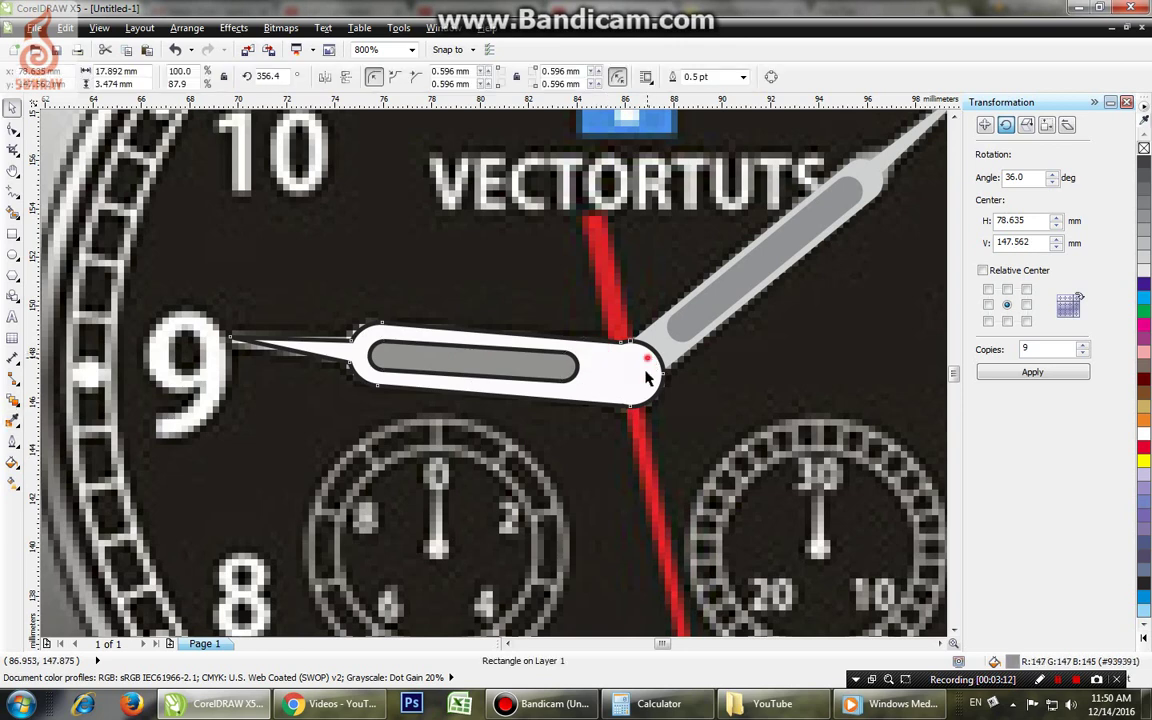
{"action": "left_click", "coordinate": [452, 367], "text": "shift"}
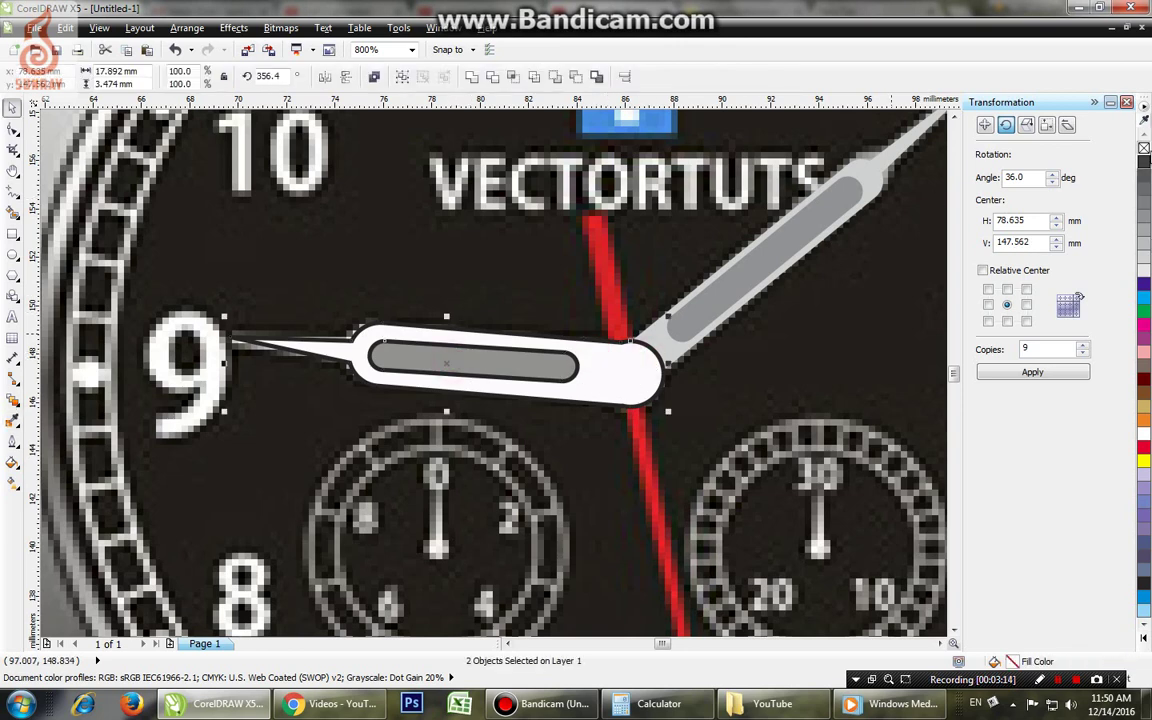
Step: Place the traced grey and white hands at the centre of the copied watch's dial and group them
{"action": "left_click", "coordinate": [670, 345]}
{"action": "left_click", "coordinate": [683, 324], "text": "shift"}
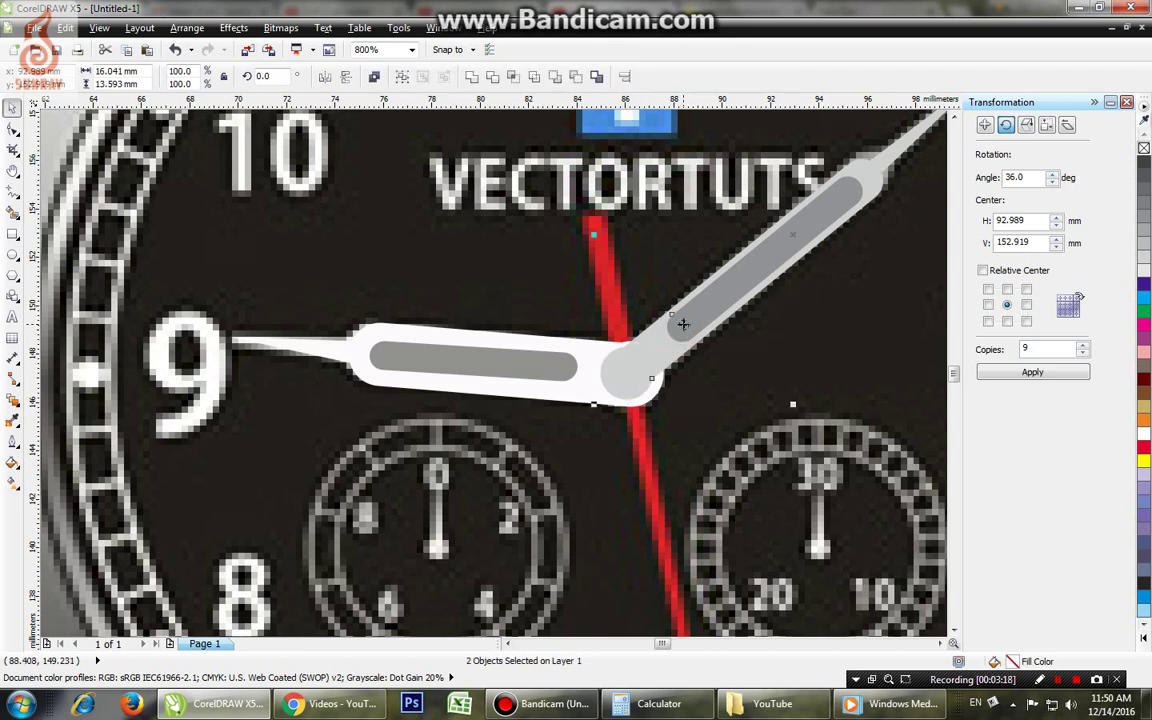
{"action": "left_click", "coordinate": [432, 357]}
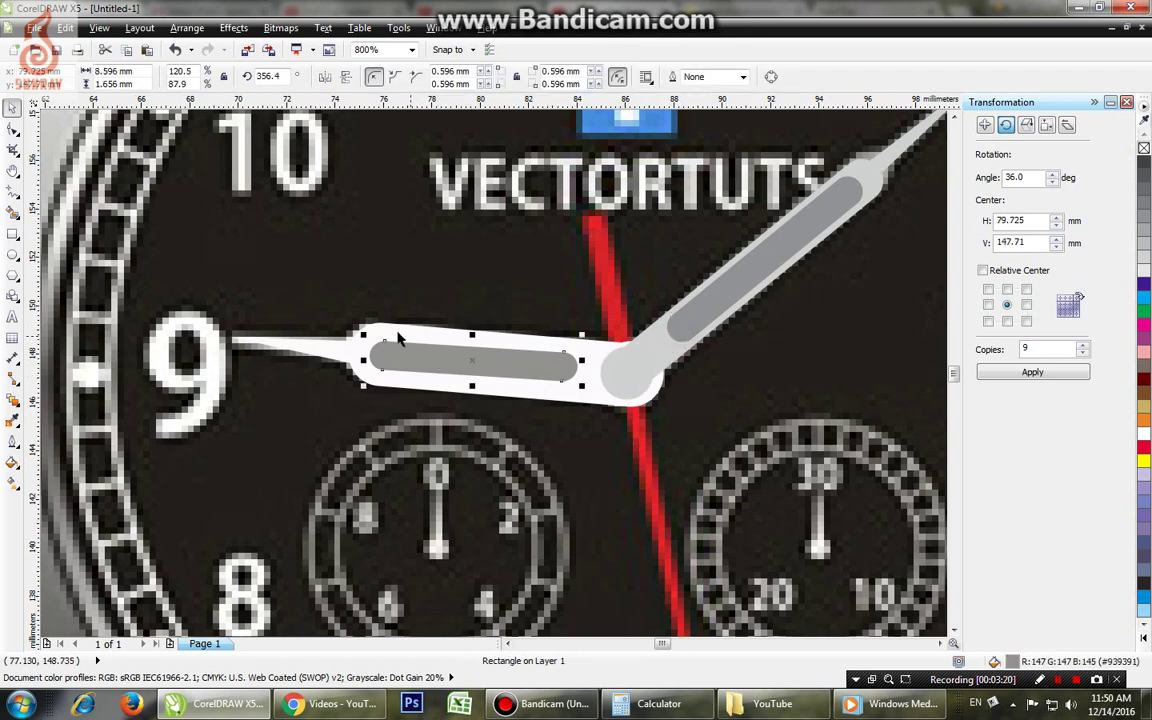
{"action": "left_click", "coordinate": [397, 336], "text": "shift"}
{"action": "scroll", "coordinate": [388, 408], "scroll_direction": "down", "scroll_amount": 4}
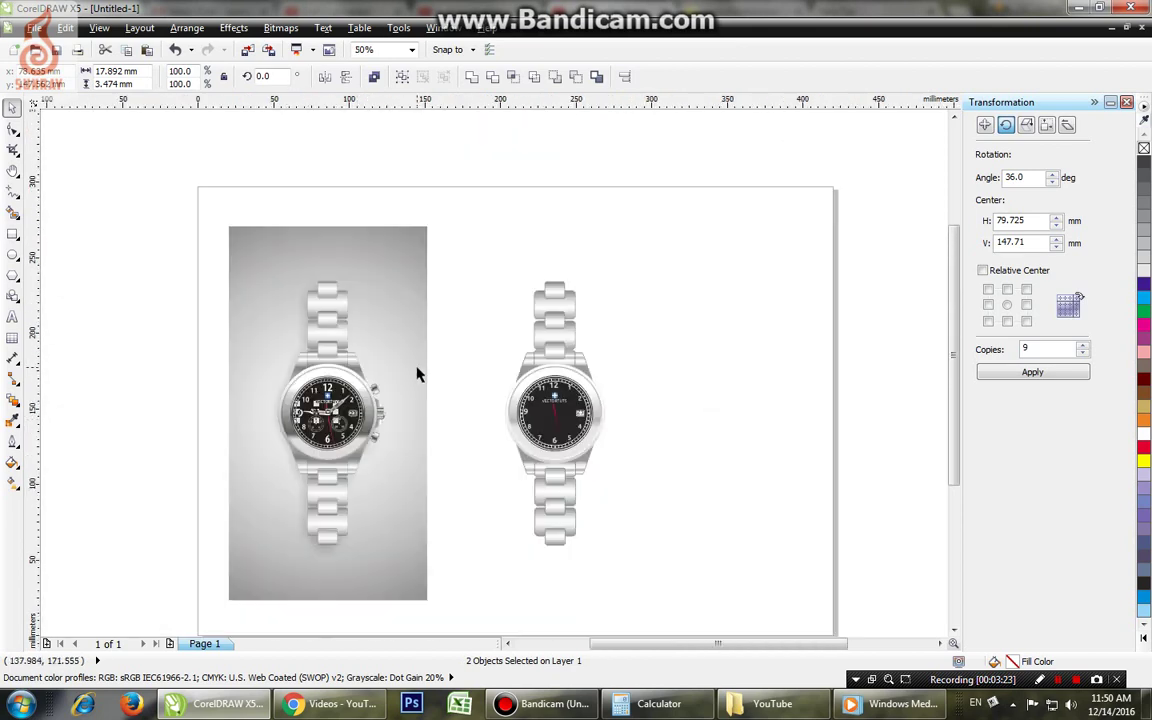
{"action": "left_click_drag", "start_coordinate": [447, 383], "coordinate": [286, 466]}
{"action": "scroll", "coordinate": [561, 428], "scroll_direction": "up", "scroll_amount": 2}
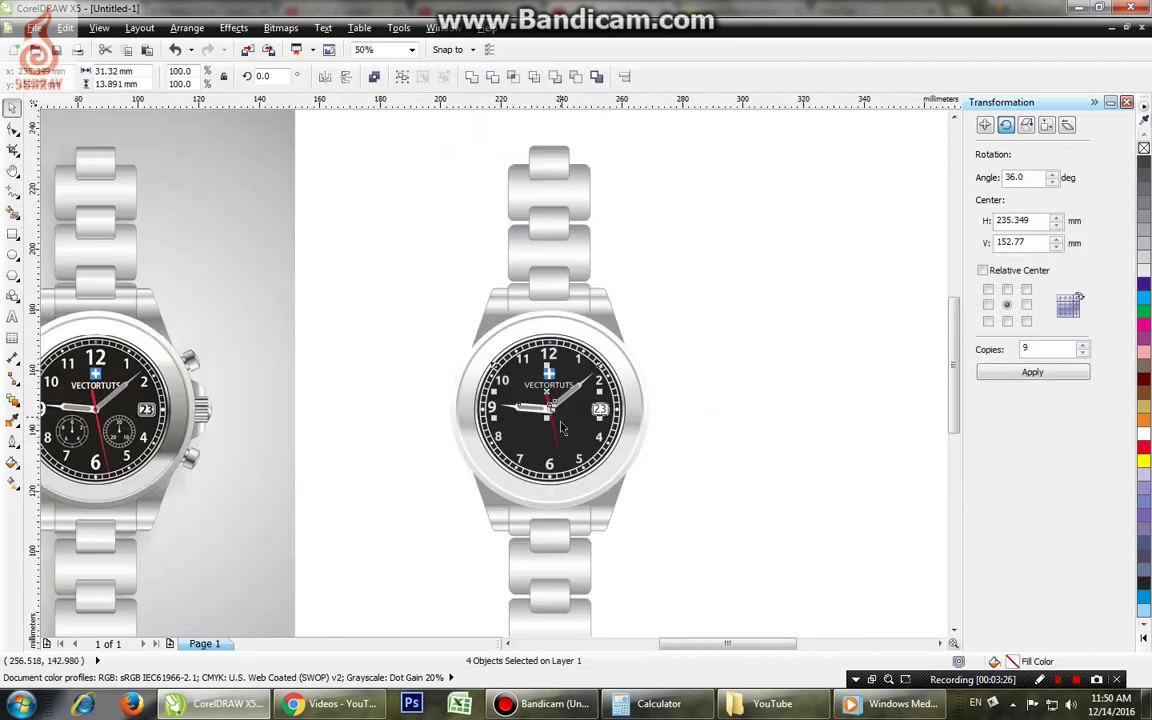
{"action": "key", "text": "ctrl+g"}
{"action": "left_click", "coordinate": [710, 450]}
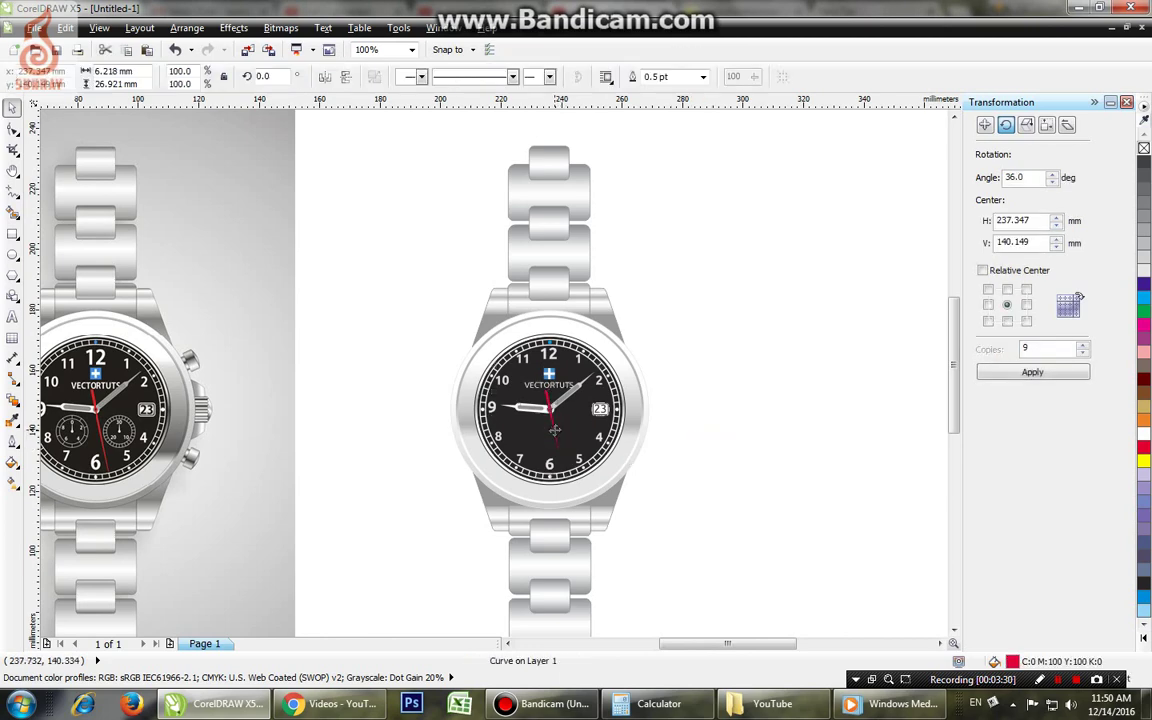
Step: Bring the red second hand and its round hub in front of the other hands and remove the hub's outline
{"action": "key", "text": "Escape"}
{"action": "left_click_drag", "start_coordinate": [583, 440], "coordinate": [584, 441]}
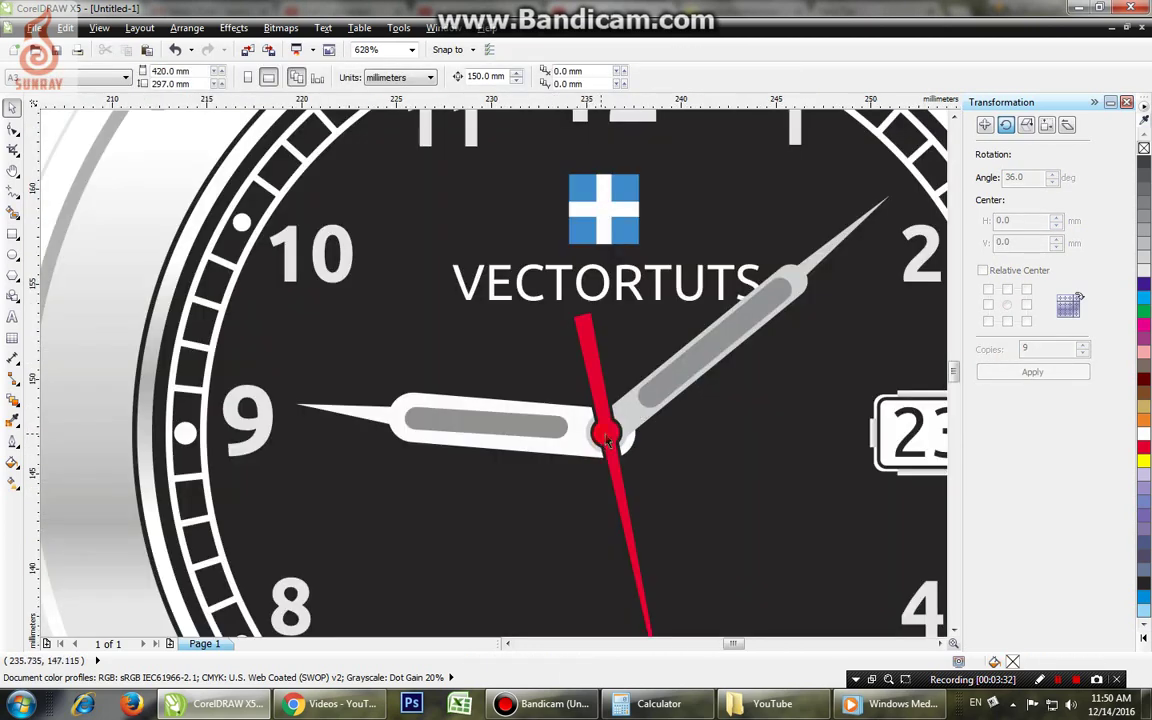
{"action": "left_click", "coordinate": [607, 443]}
{"action": "key", "text": "Escape"}
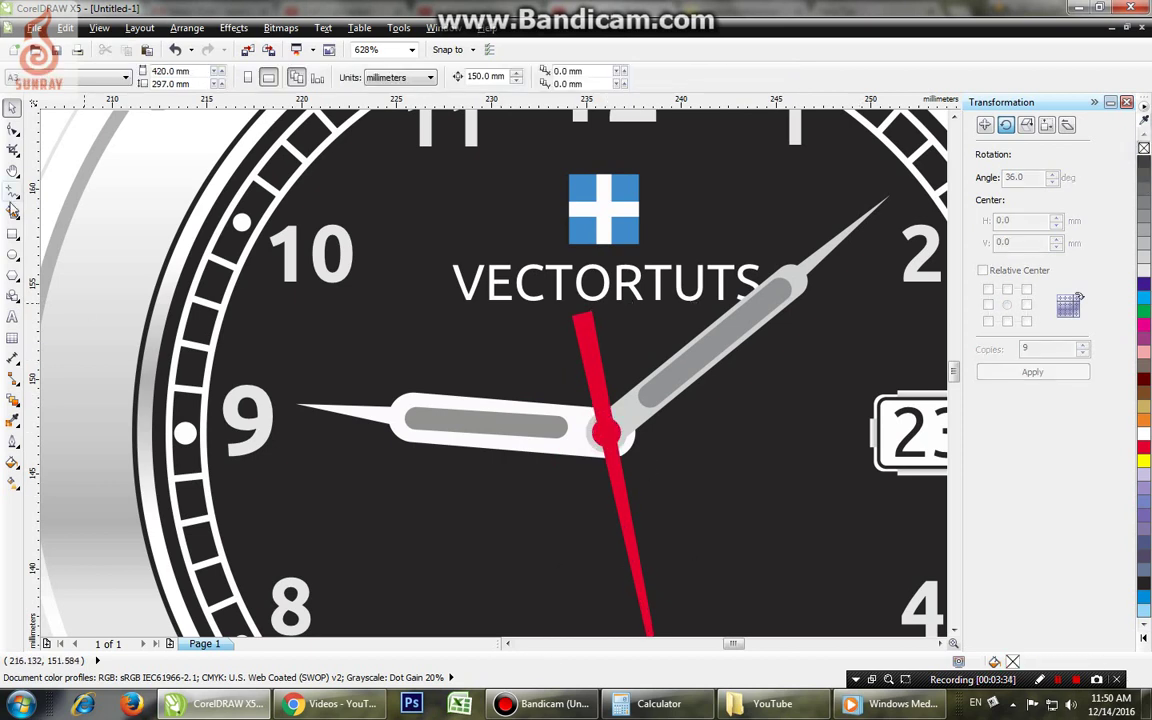
Step: Draw a circle about 0.44 mm in diameter at the centre of the red hub and fill it black
{"action": "left_click", "coordinate": [13, 253]}
{"action": "scroll", "coordinate": [568, 440], "scroll_direction": "up", "scroll_amount": 2}
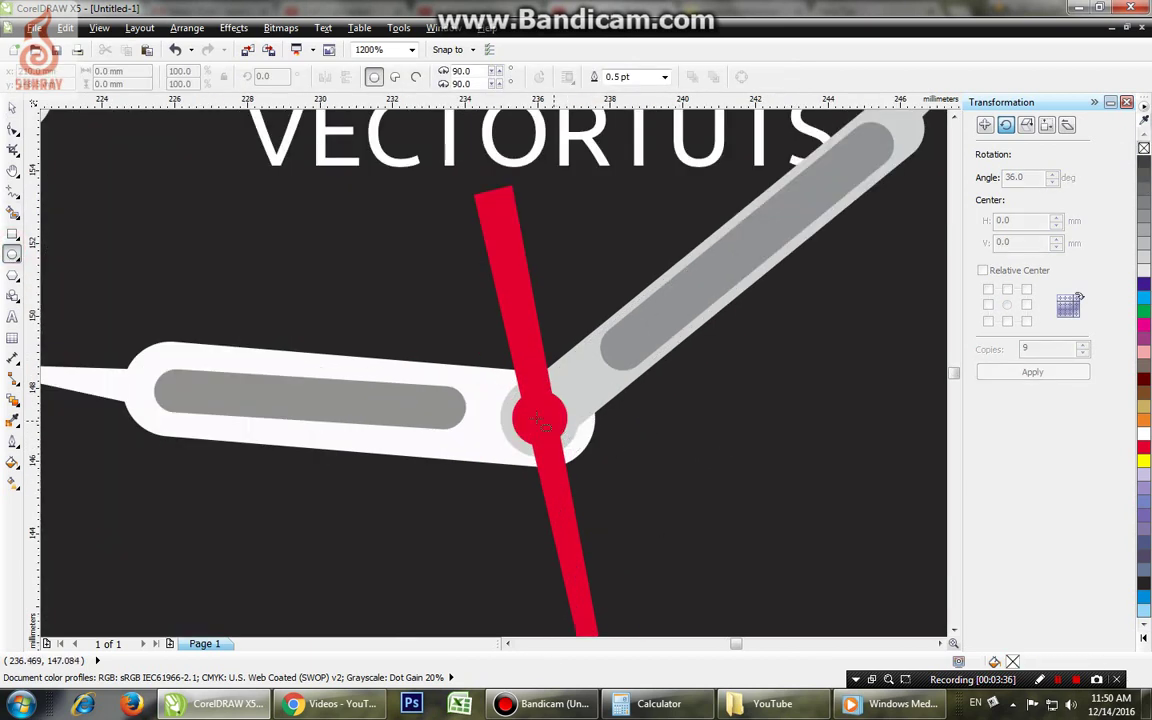
{"action": "left_click_drag", "start_coordinate": [538, 417], "coordinate": [538, 417]}
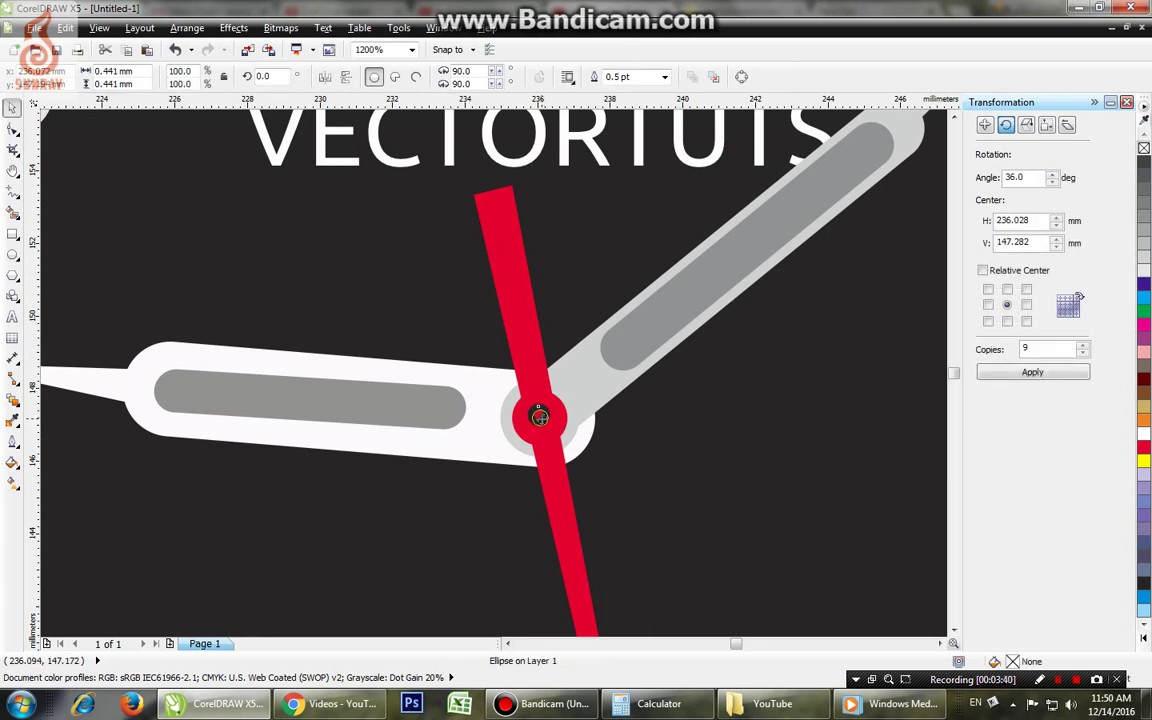
{"action": "left_click", "coordinate": [1144, 583]}
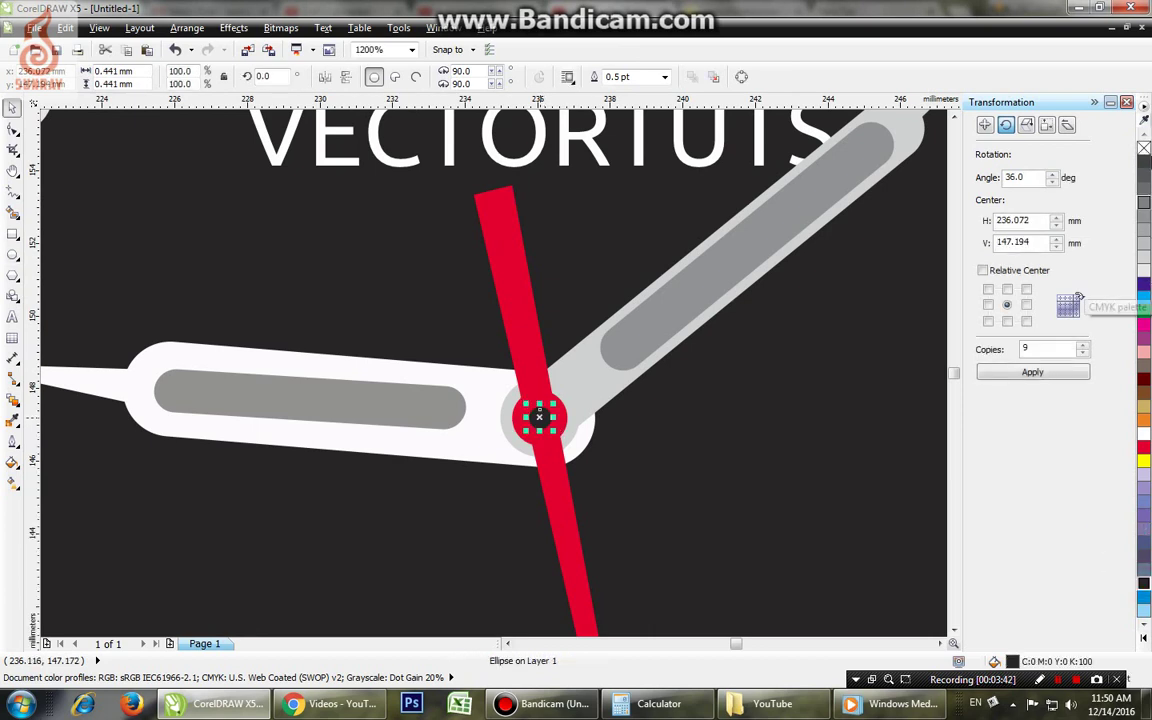
{"action": "left_click", "coordinate": [638, 560]}
Step: Trace the reference's left subdial ring with two concentric white-outlined circles, about 10.5 mm and 8.3 mm in diameter
{"action": "scroll", "coordinate": [376, 352], "scroll_direction": "down", "scroll_amount": 1}
{"action": "left_click_drag", "start_coordinate": [417, 400], "coordinate": [512, 476]}
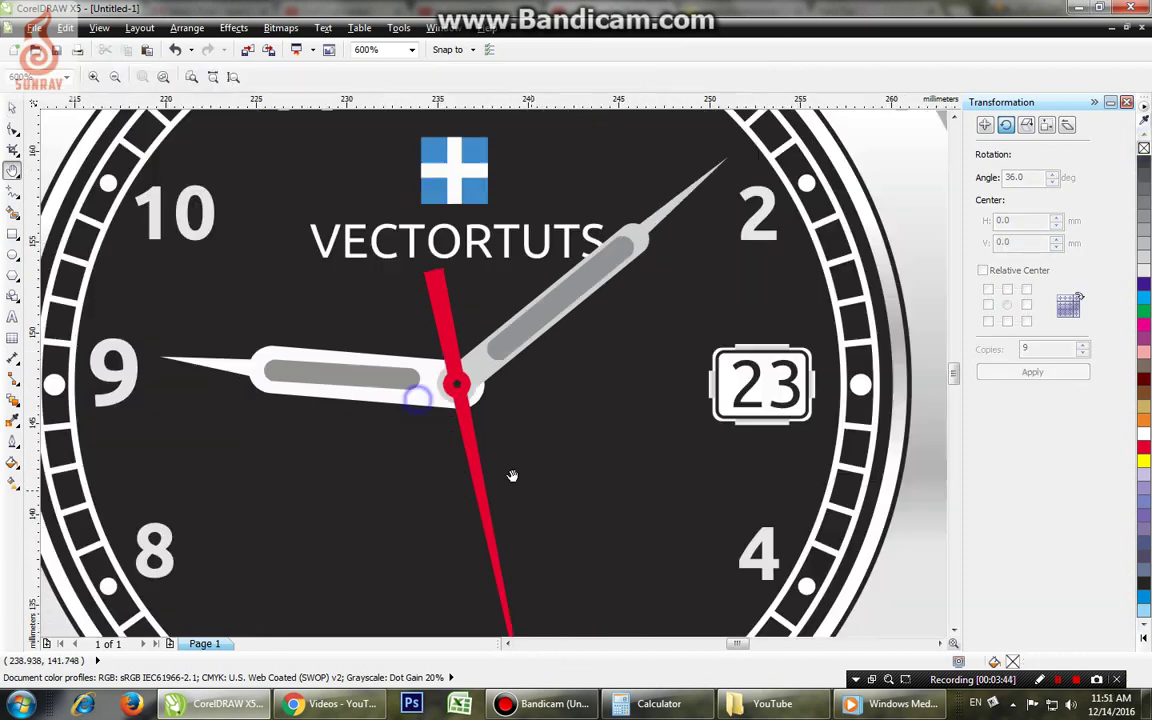
{"action": "scroll", "coordinate": [511, 475], "scroll_direction": "down", "scroll_amount": 4}
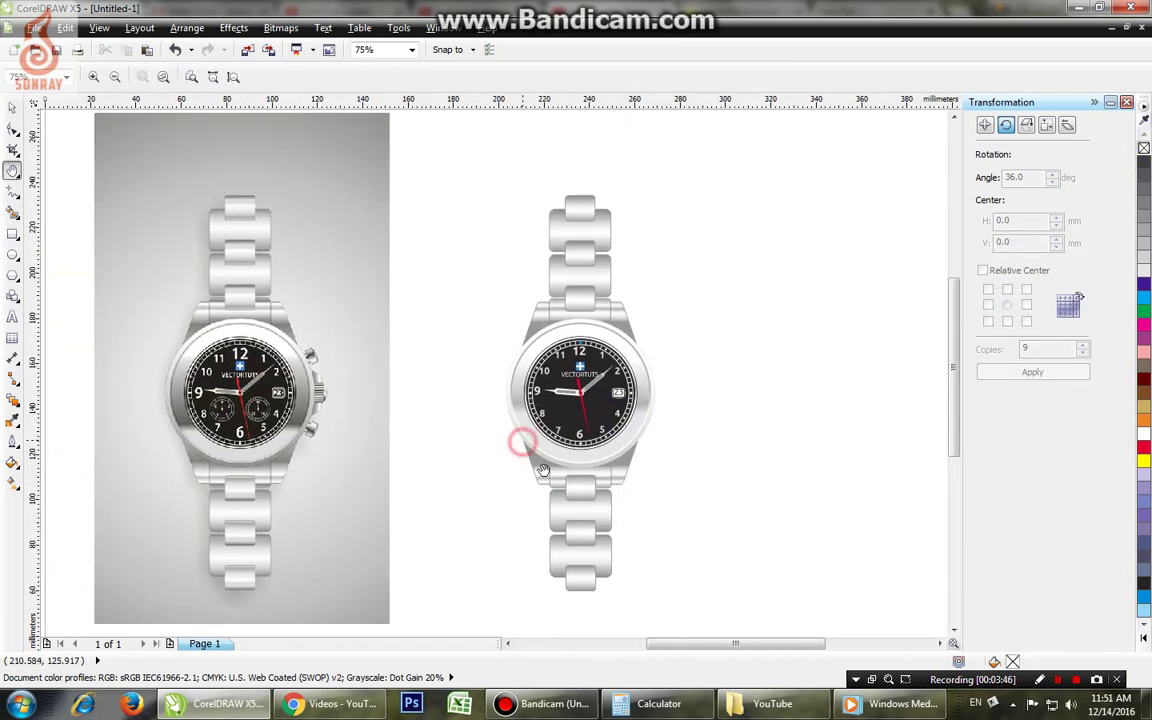
{"action": "left_click_drag", "start_coordinate": [154, 319], "coordinate": [422, 478]}
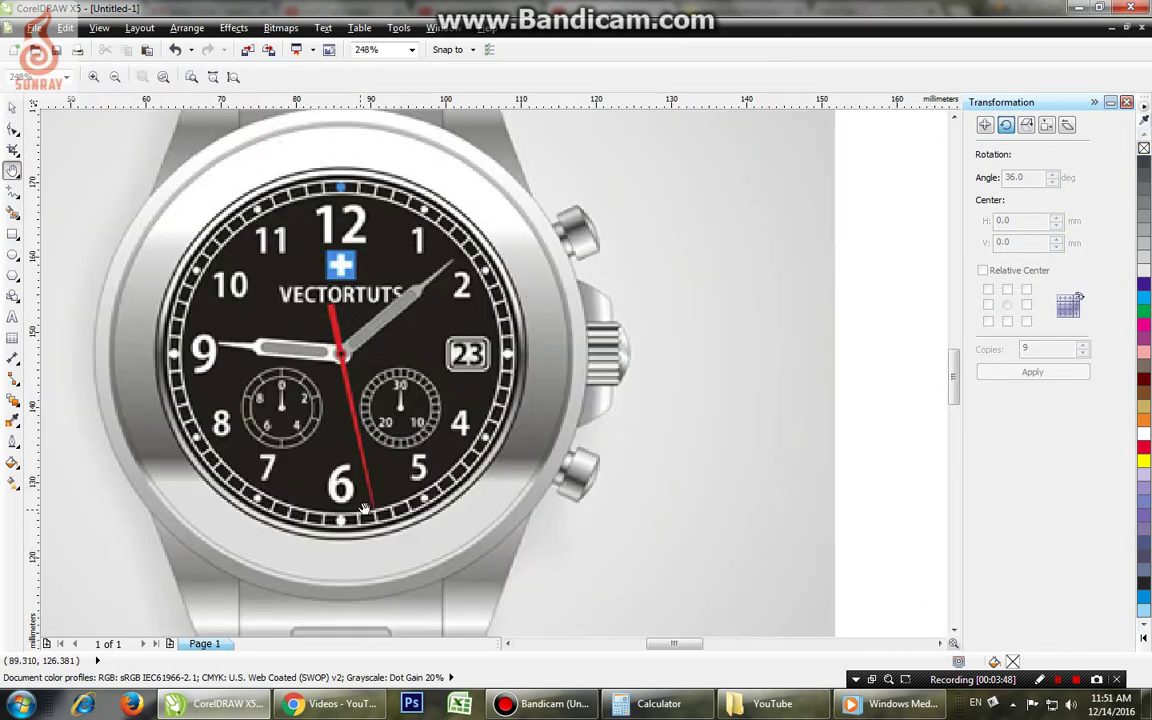
{"action": "scroll", "coordinate": [239, 371], "scroll_direction": "down", "scroll_amount": 1}
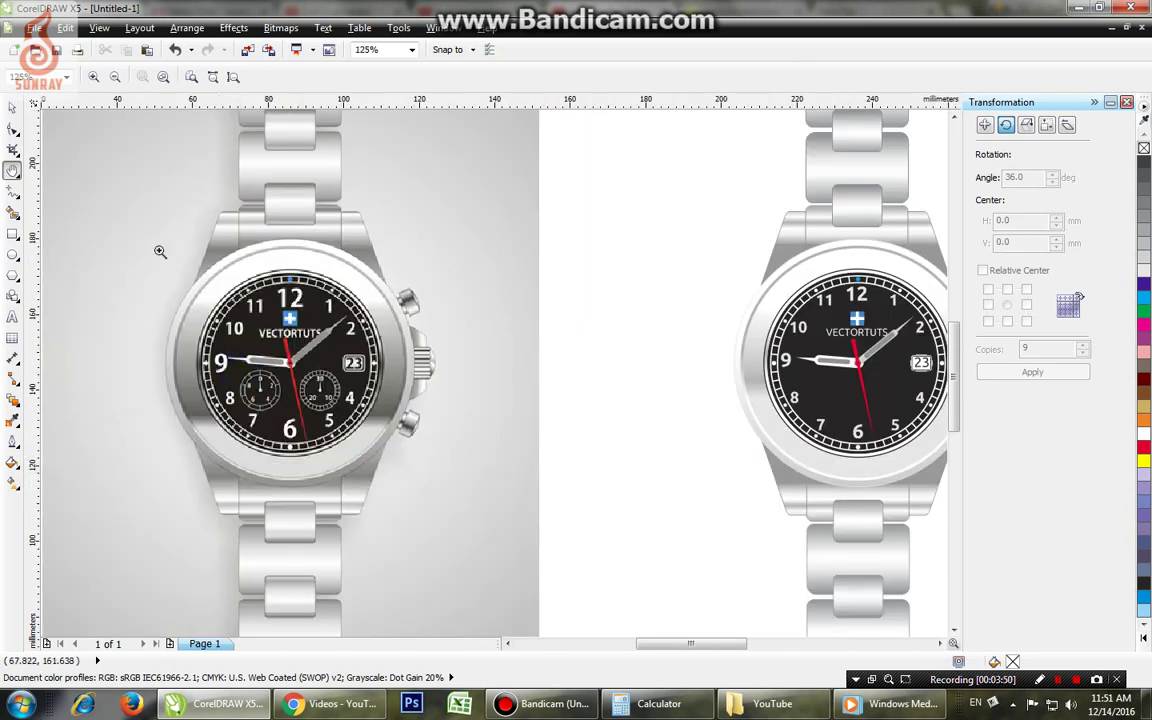
{"action": "left_click_drag", "start_coordinate": [160, 251], "coordinate": [586, 514]}
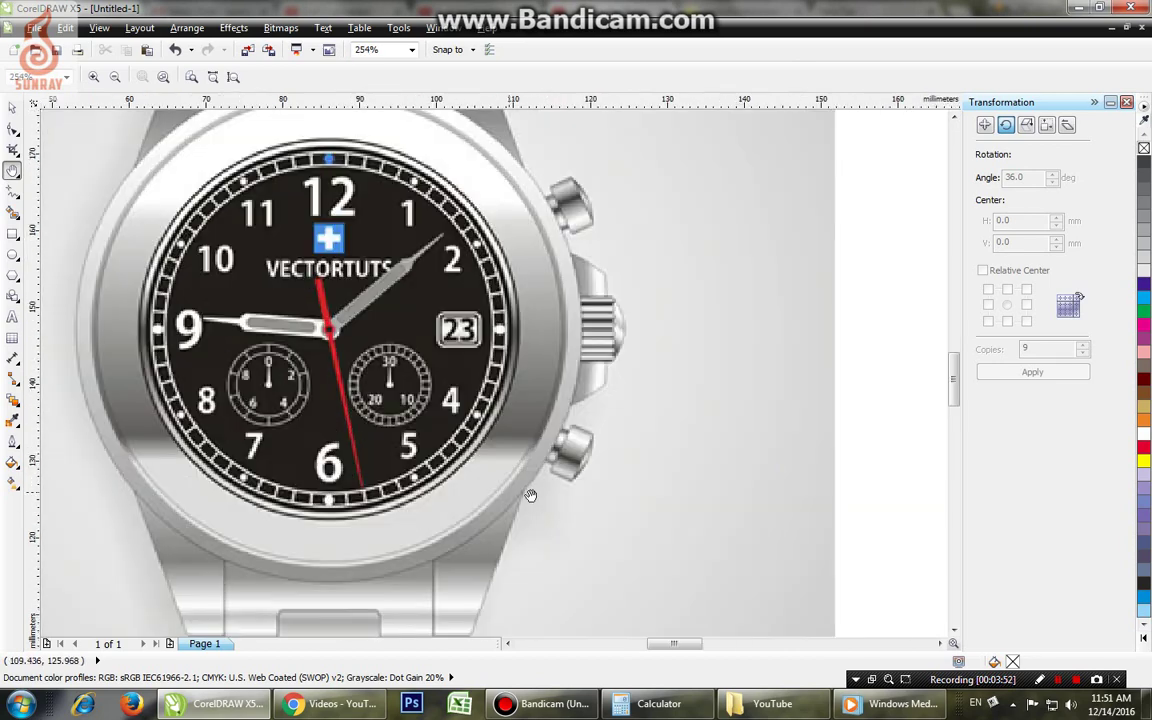
{"action": "key", "text": "F2"}
{"action": "left_click_drag", "start_coordinate": [139, 298], "coordinate": [586, 514]}
{"action": "left_click", "coordinate": [14, 256]}
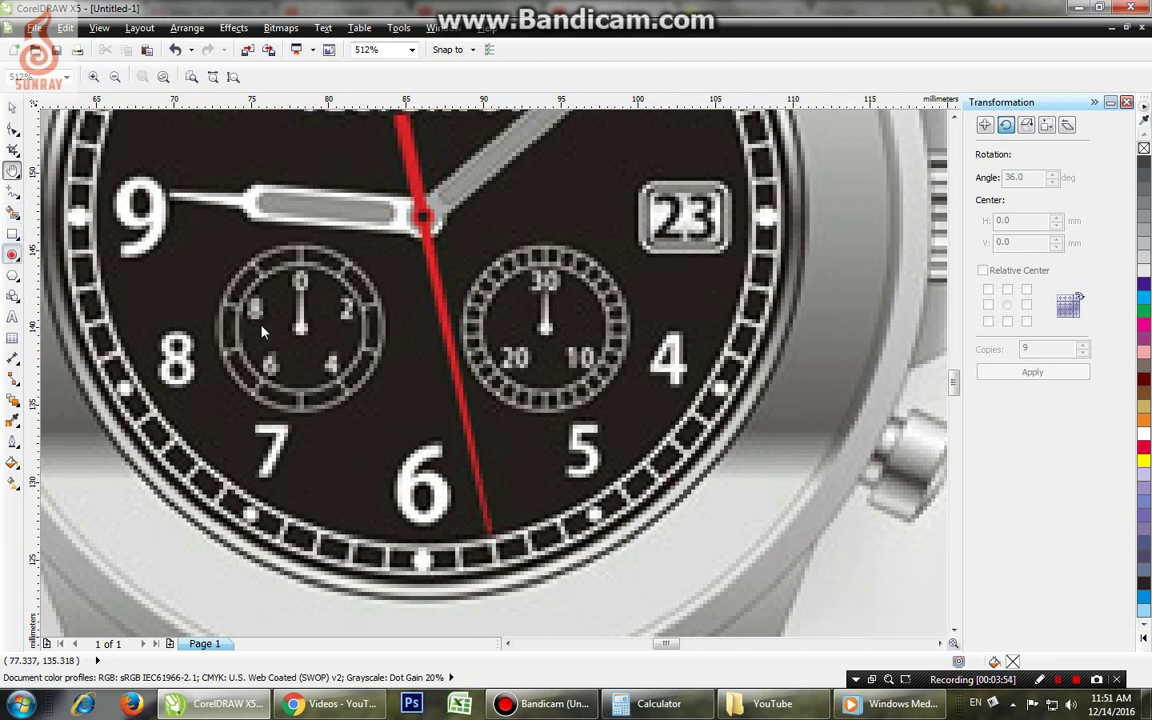
{"action": "left_click_drag", "start_coordinate": [301, 330], "coordinate": [372, 401]}
{"action": "key", "text": "space"}
{"action": "right_click", "coordinate": [1144, 433]}
{"action": "left_click", "coordinate": [368, 286], "text": "shift"}
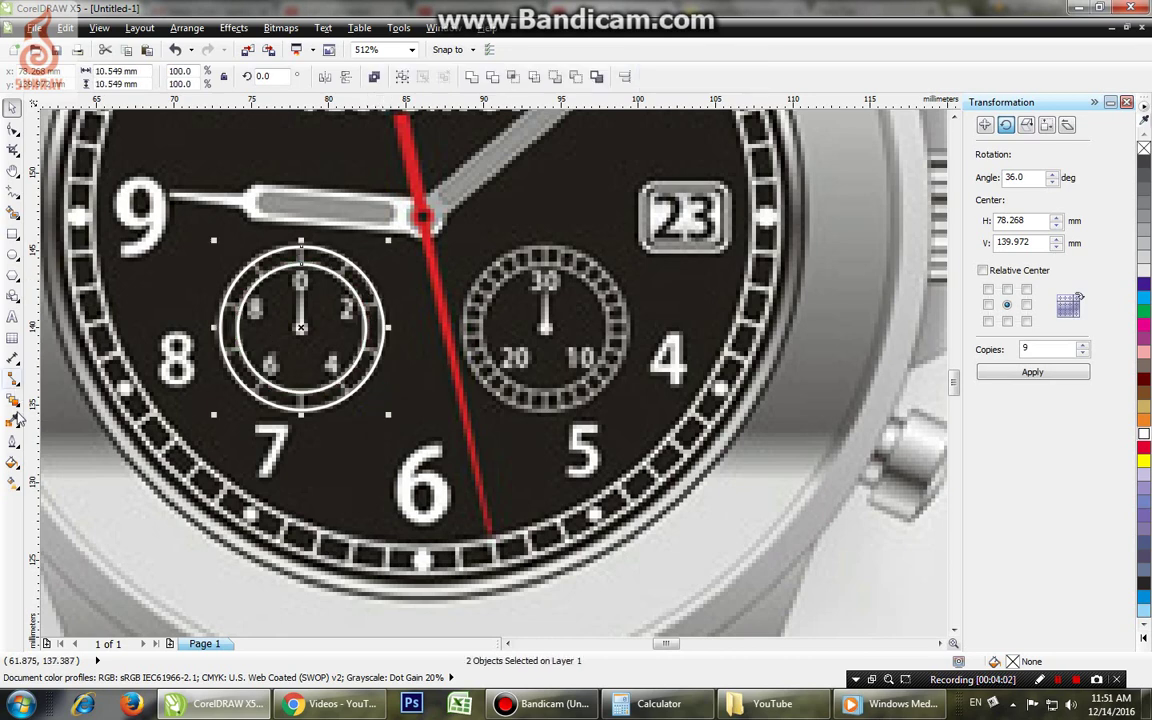
Step: Set the outline width of both left subdial circles to 0.75 pt
{"action": "left_click", "coordinate": [11, 396]}
{"action": "left_click", "coordinate": [60, 278]}
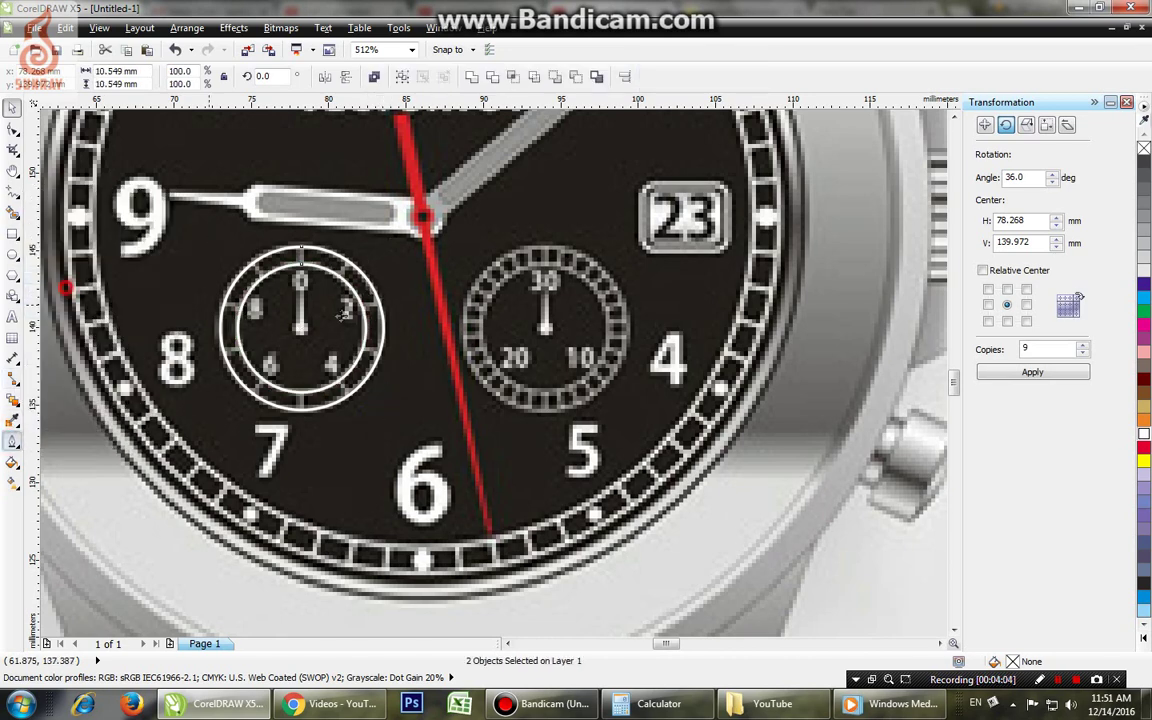
{"action": "left_click", "coordinate": [159, 182]}
Step: Draw a white vertical tick about 1 mm long between the two circles above the subdial's 0, with a 0.75 pt outline
{"action": "scroll", "coordinate": [269, 287], "scroll_direction": "up", "scroll_amount": 2}
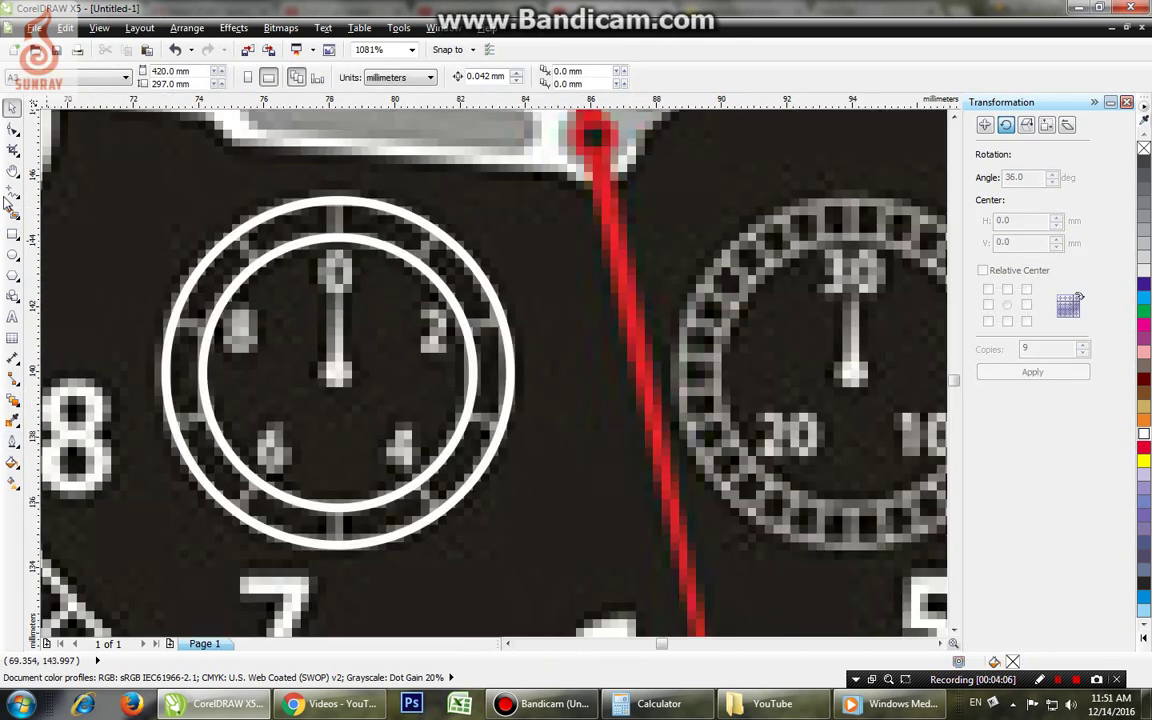
{"action": "key", "text": "F5"}
{"action": "left_click", "coordinate": [341, 236]}
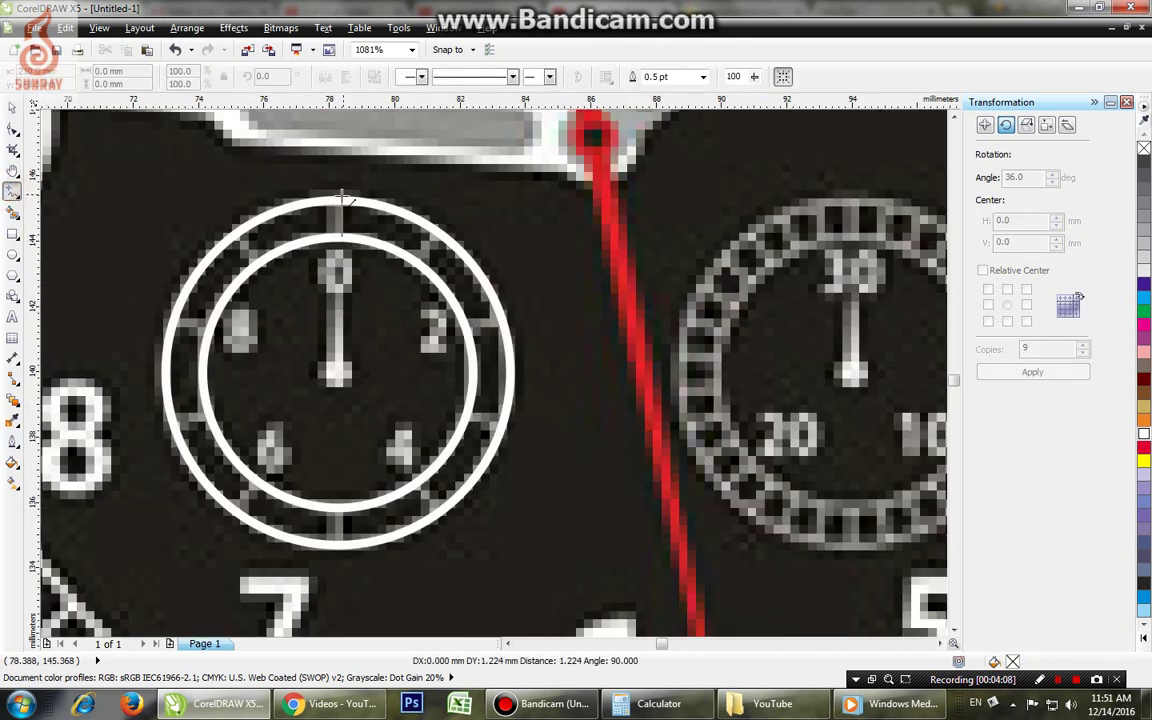
{"action": "left_click", "coordinate": [341, 200]}
{"action": "key", "text": "space"}
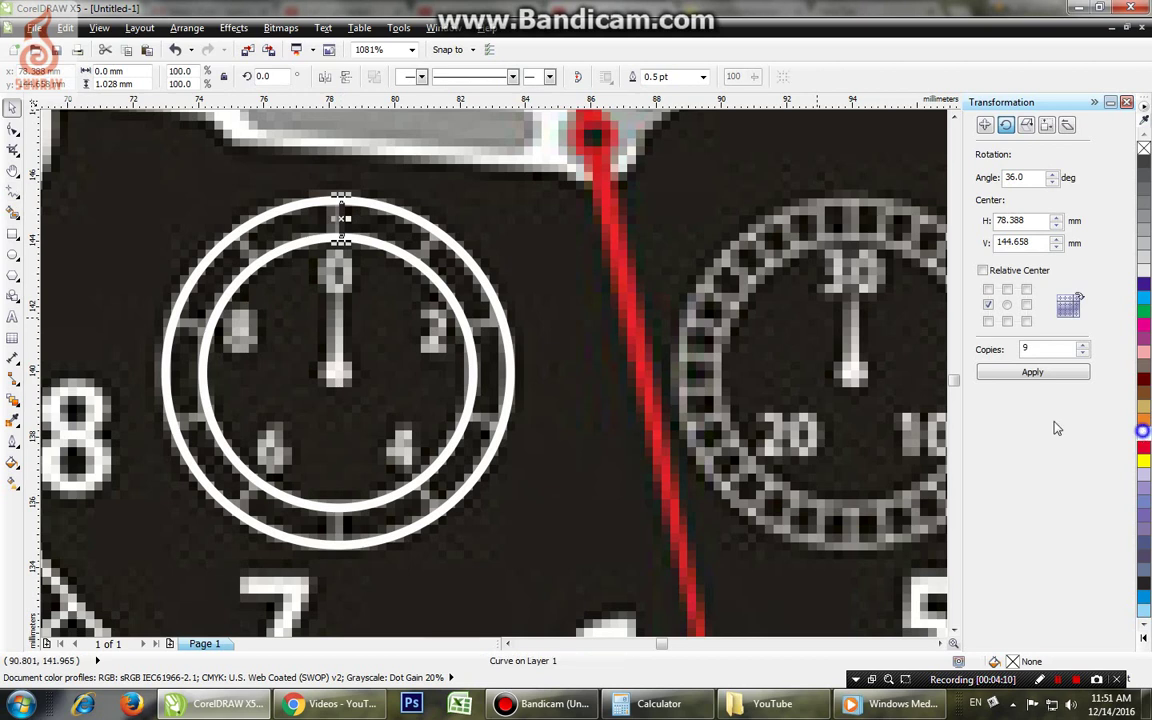
{"action": "left_click", "coordinate": [12, 442]}
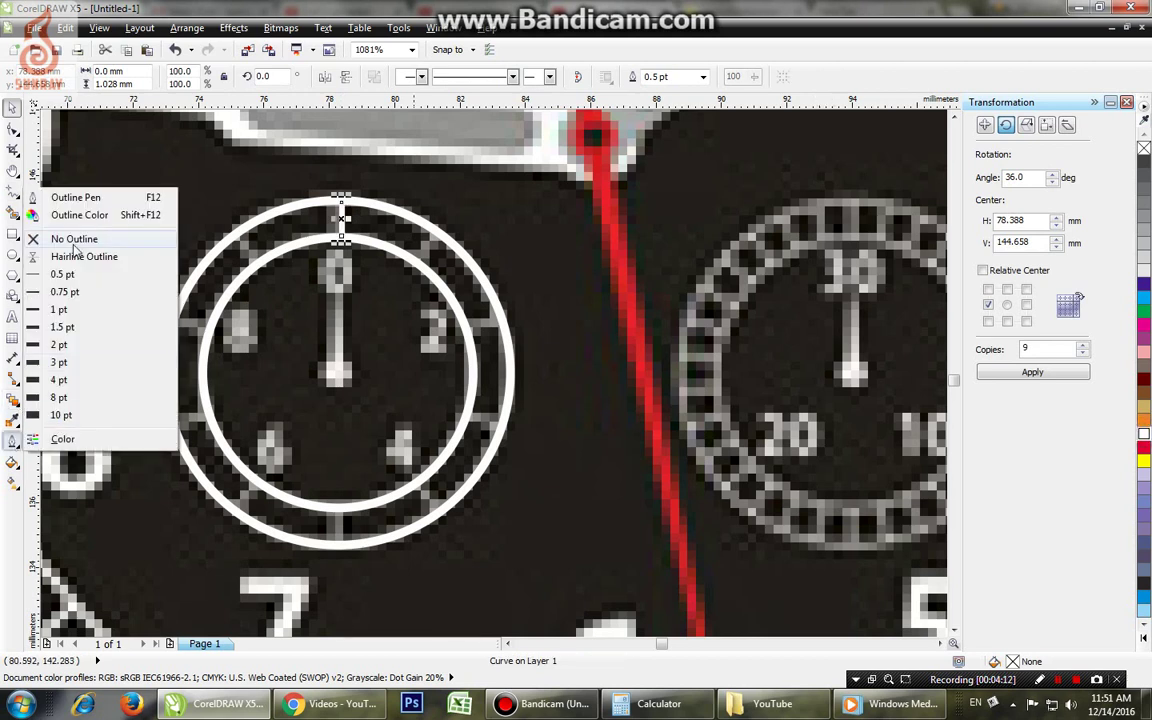
{"action": "left_click", "coordinate": [55, 268]}
Step: Align the tick horizontally with the centre of the inner subdial circle
{"action": "left_click", "coordinate": [355, 240], "text": "shift"}
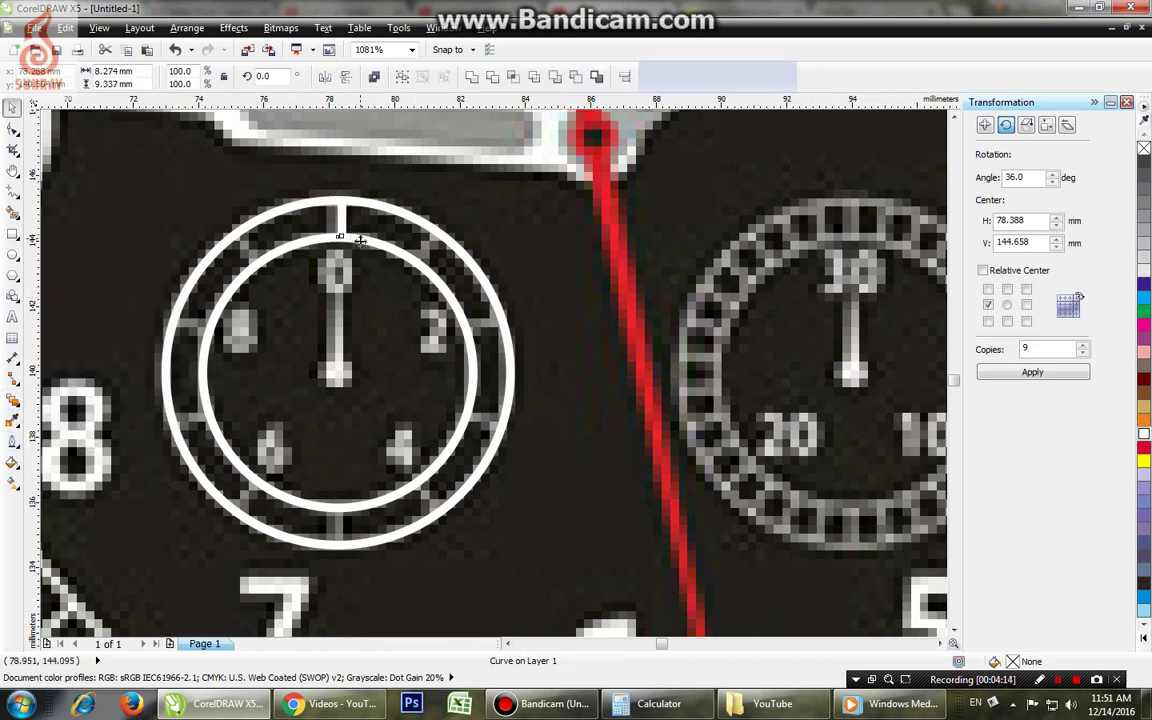
{"action": "key", "text": "c"}
{"action": "key", "text": "Escape"}
Step: Change the snapping setting and move the tick's rotation centre to the centre of the left subdial
{"action": "left_click", "coordinate": [340, 218]}
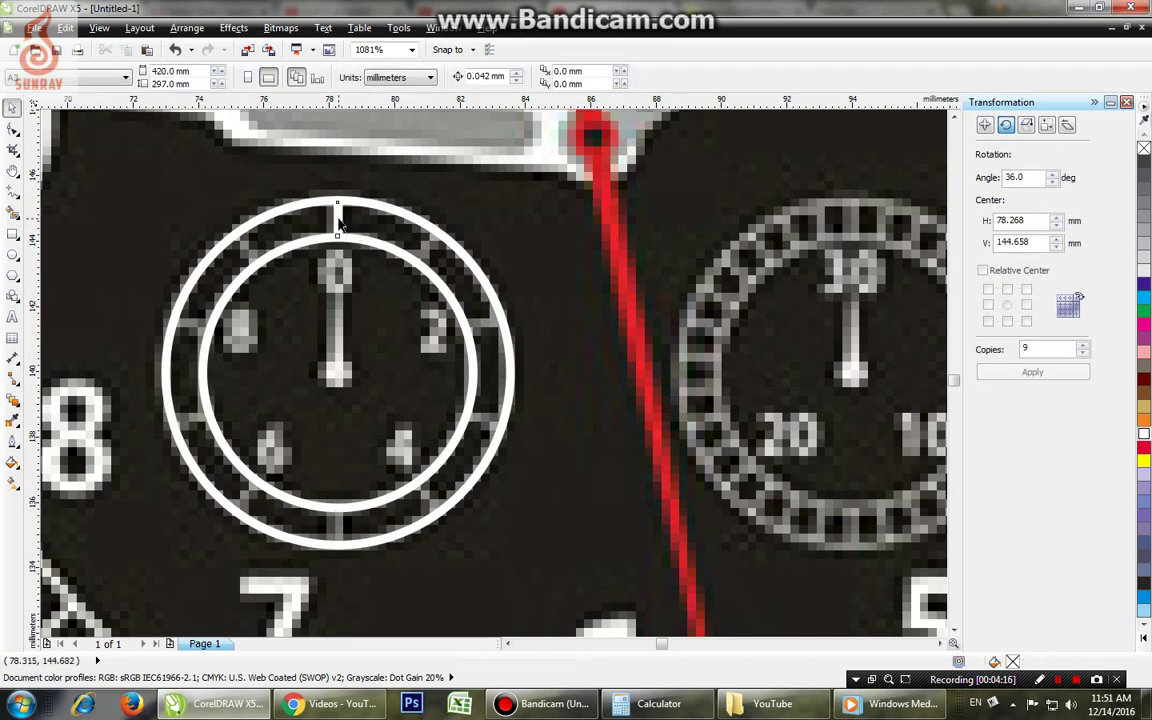
{"action": "left_click", "coordinate": [339, 217]}
{"action": "left_click", "coordinate": [99, 27]}
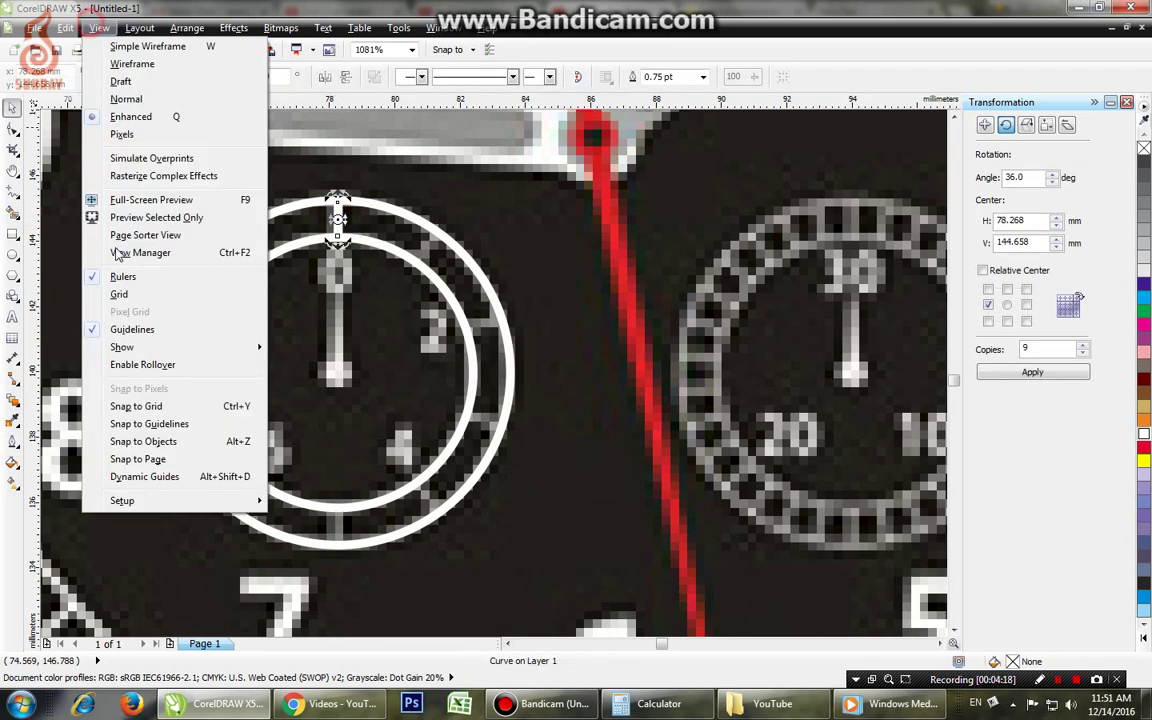
{"action": "left_click", "coordinate": [135, 400]}
{"action": "left_click", "coordinate": [338, 219]}
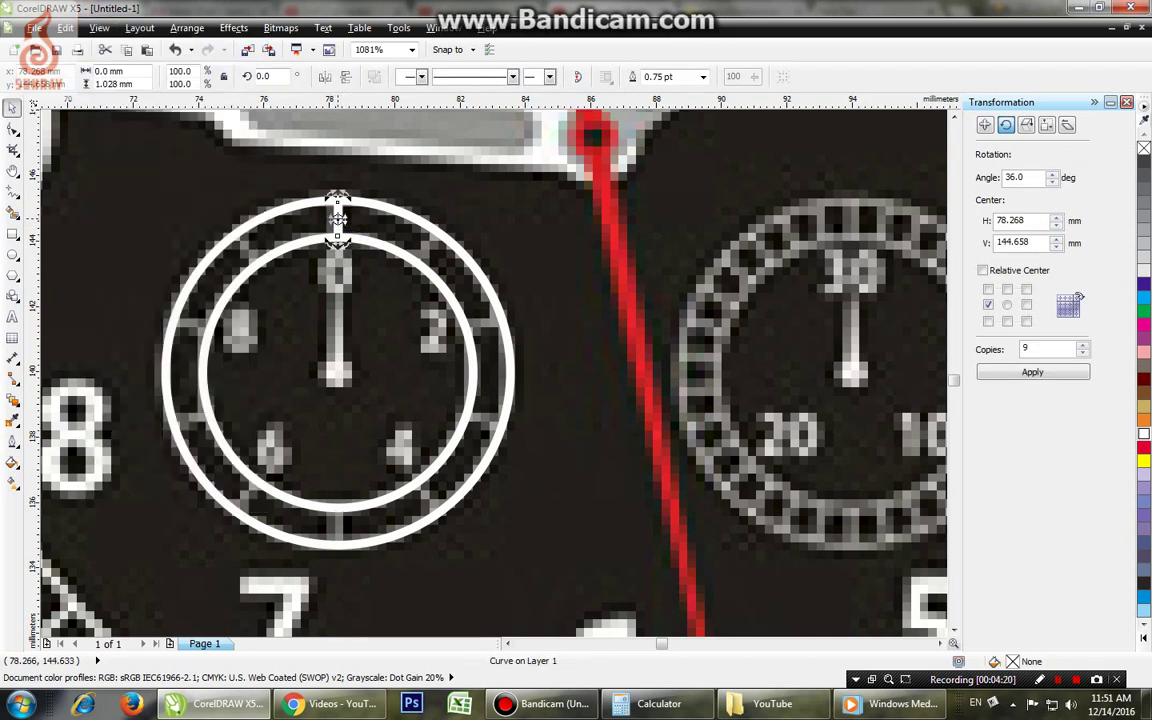
{"action": "left_click_drag", "start_coordinate": [335, 370], "coordinate": [337, 372]}
Step: Rotate the tick by 36° steps around the left subdial's centre with 9 copies
{"action": "double_click", "coordinate": [1031, 177]}
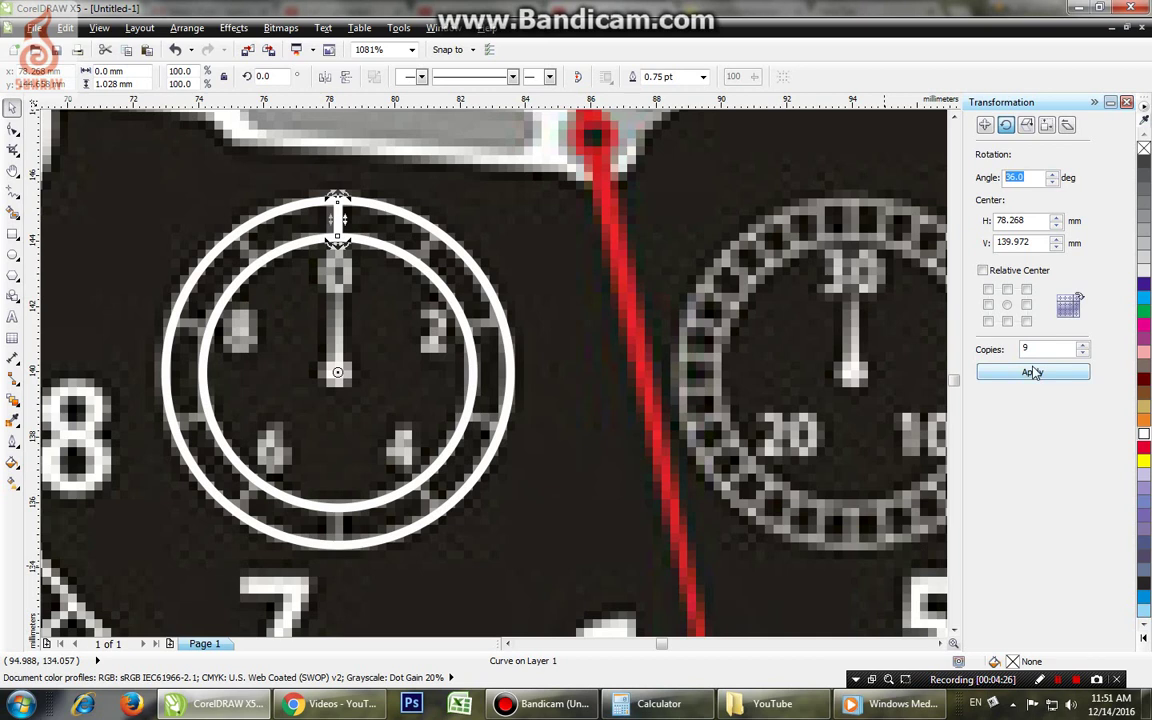
{"action": "left_click", "coordinate": [648, 712]}
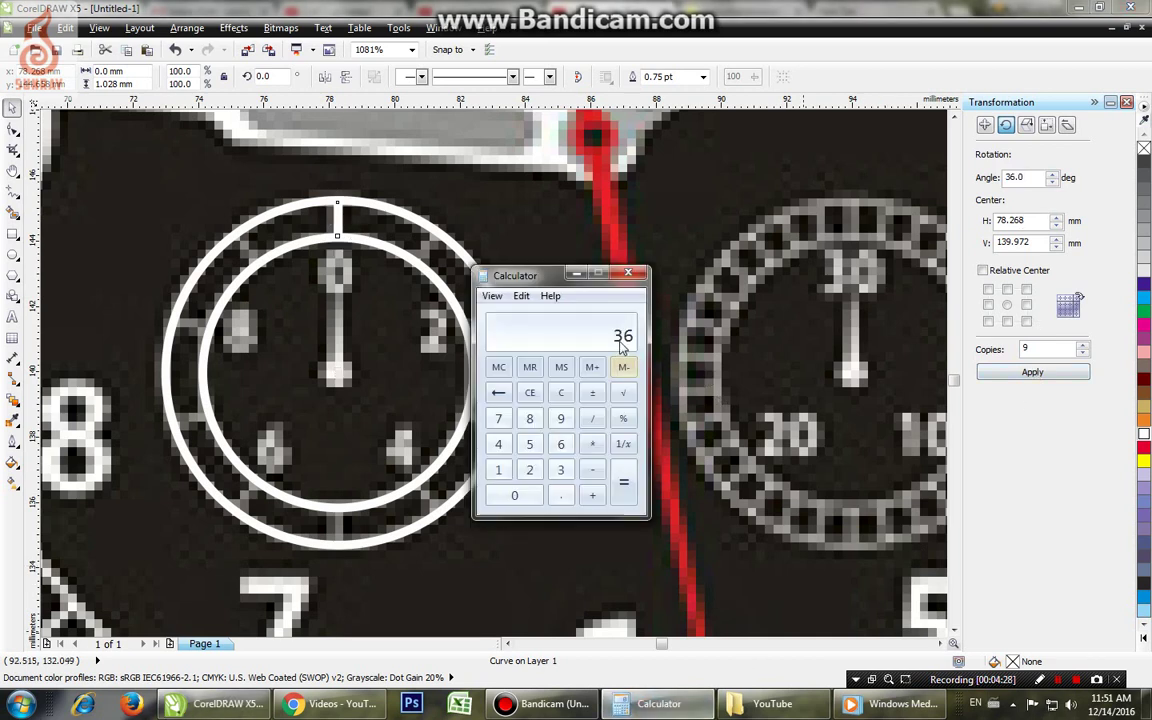
{"action": "key", "text": "Escape"}
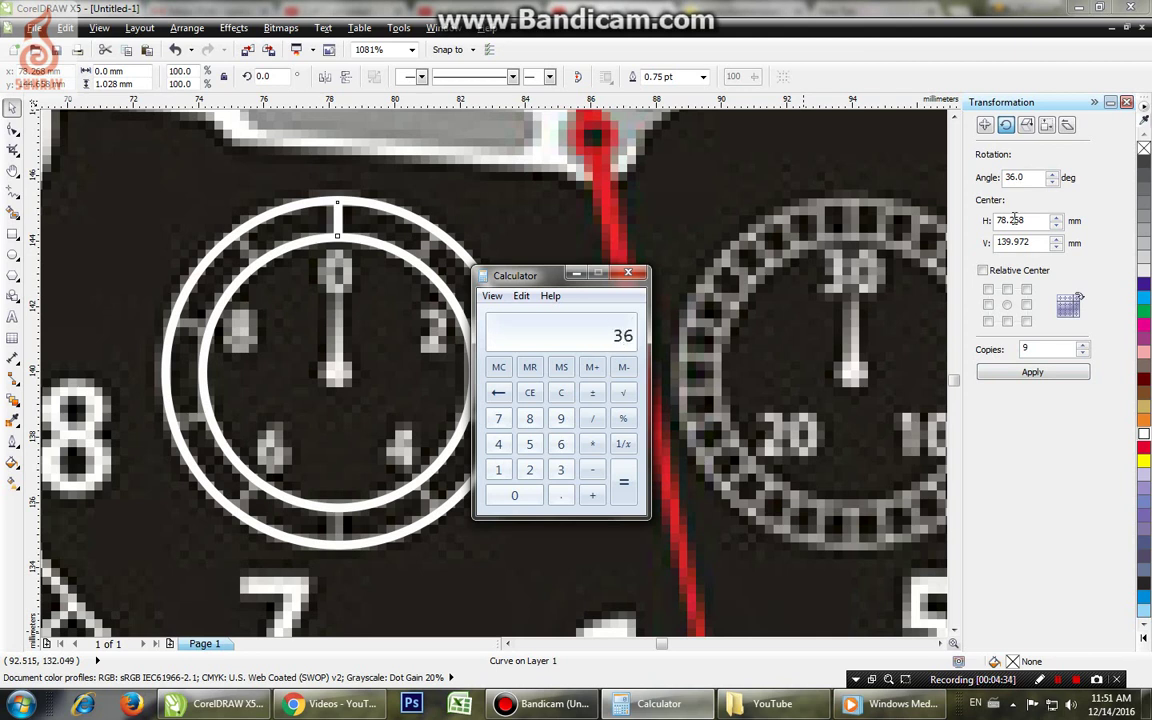
{"action": "left_click", "coordinate": [972, 177]}
{"action": "left_click", "coordinate": [1012, 346]}
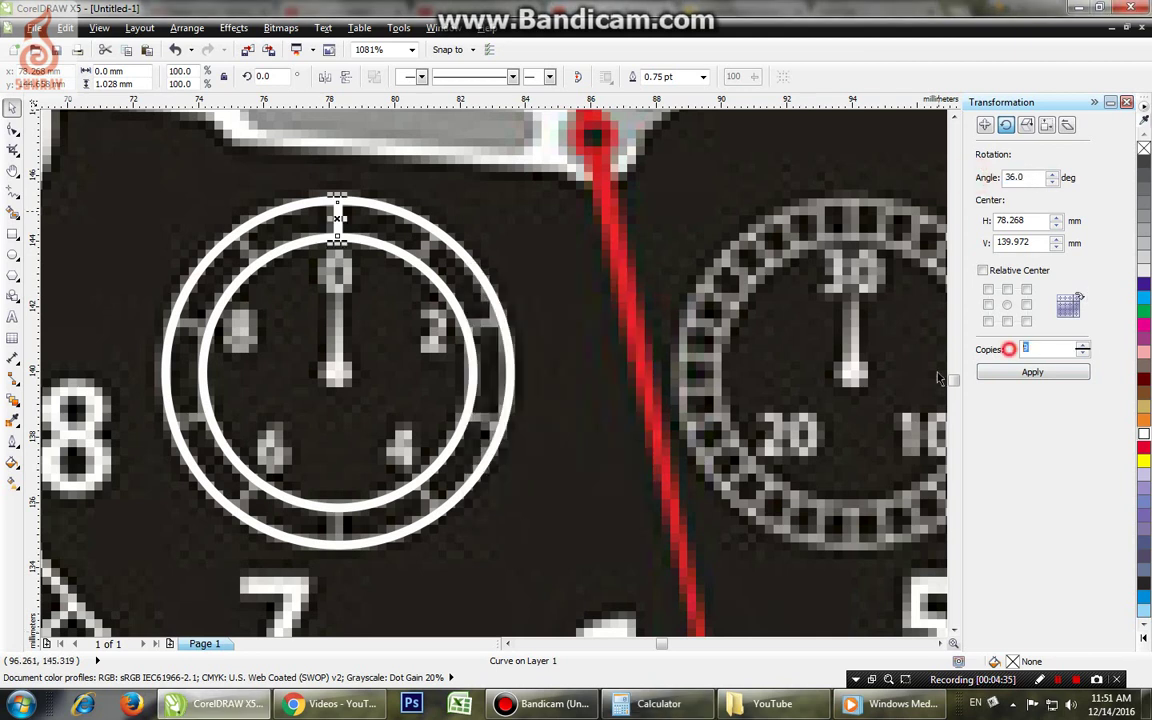
{"action": "left_click", "coordinate": [1030, 372]}
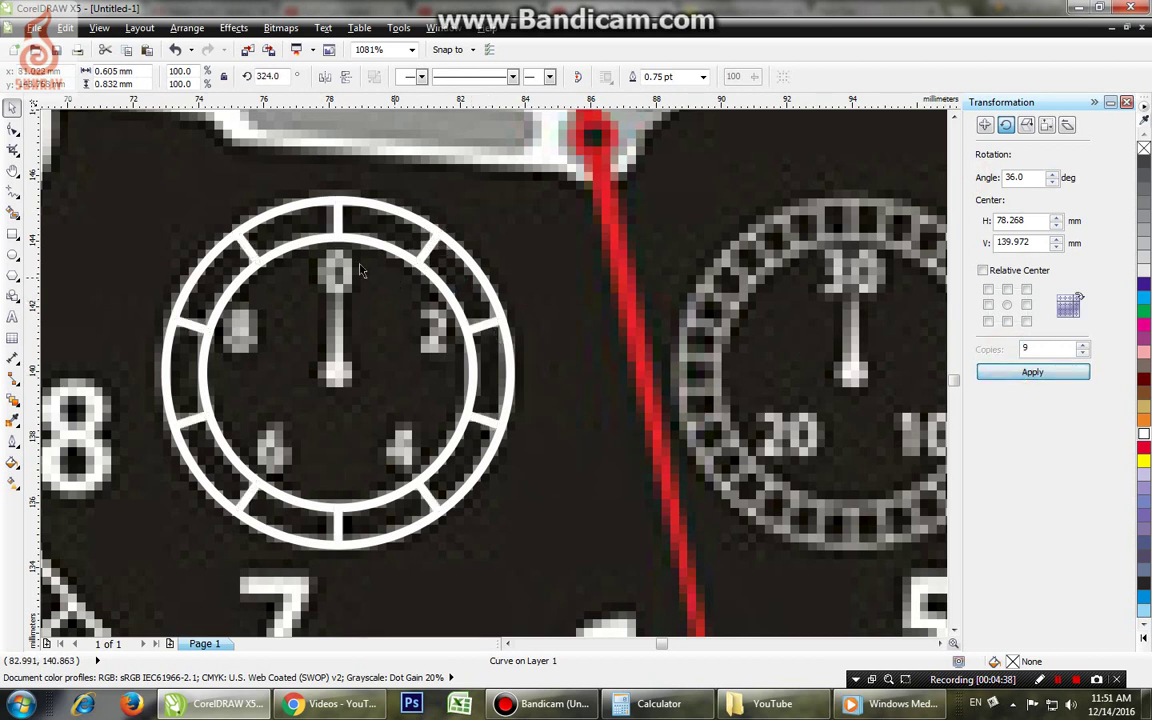
{"action": "key", "text": "Escape"}
Step: Add 6 pt artistic text beside the left subdial with the numerals 0, 2, 4, 6 and 8 on separate lines
{"action": "left_click", "coordinate": [12, 254]}
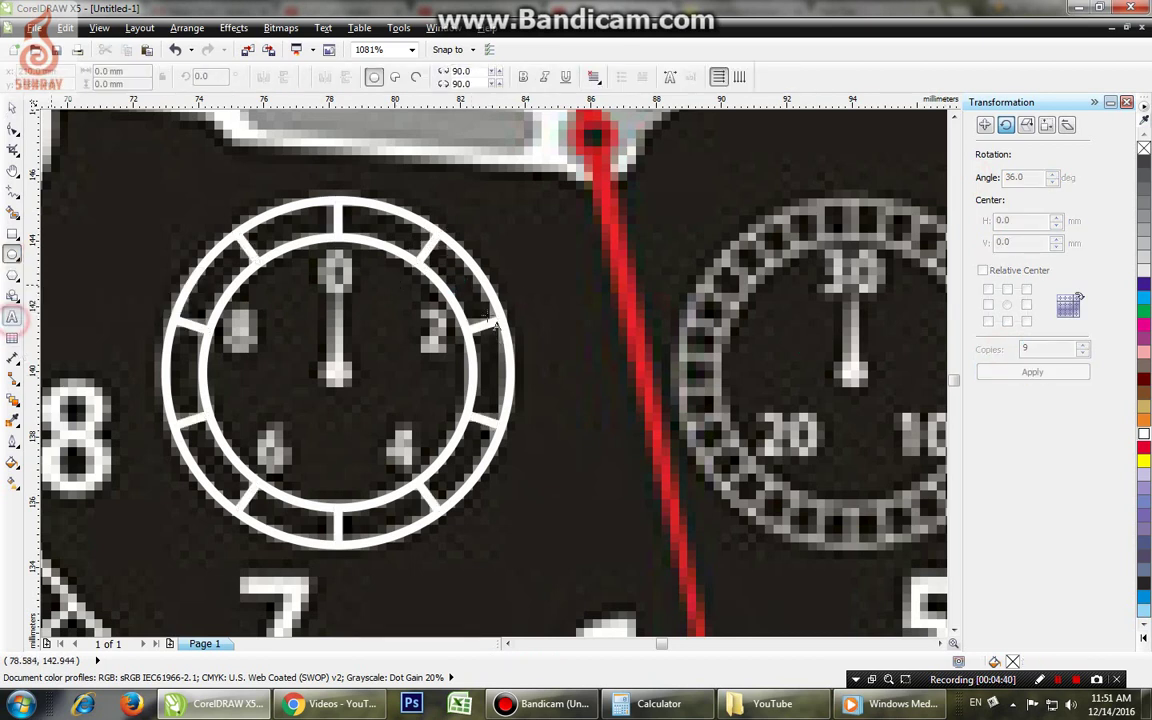
{"action": "left_click", "coordinate": [12, 316]}
{"action": "left_click", "coordinate": [541, 285]}
{"action": "left_click_drag", "start_coordinate": [477, 77], "coordinate": [331, 80]}
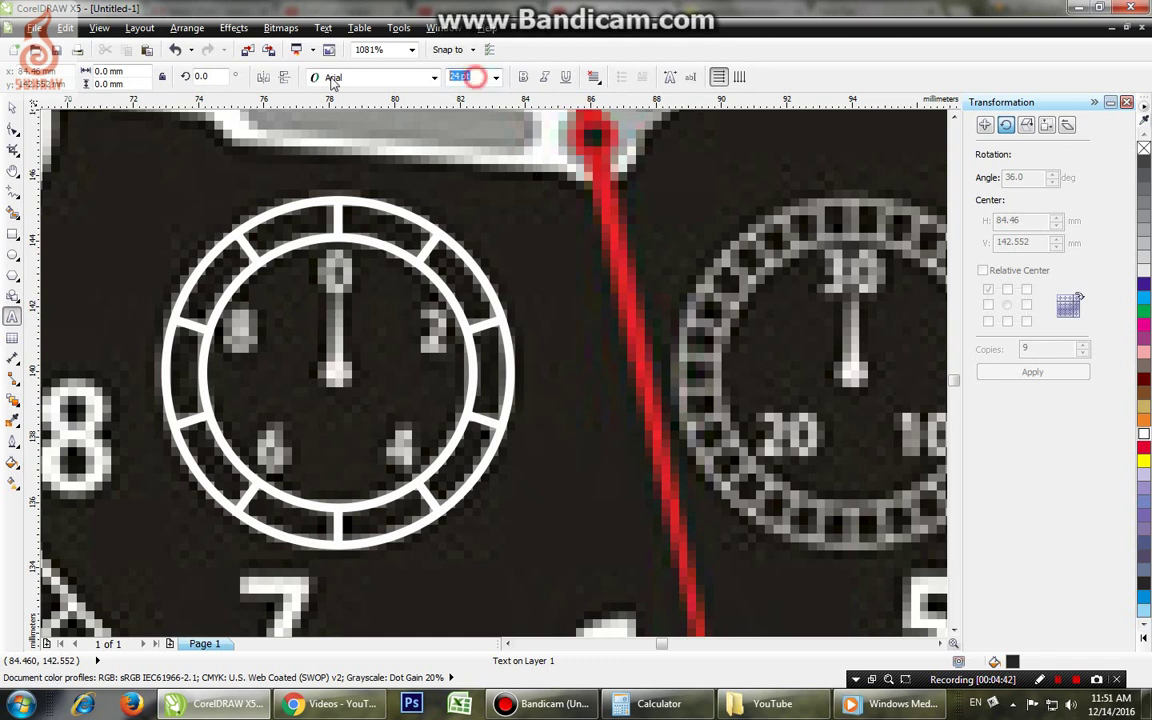
{"action": "type", "text": "6"}
{"action": "key", "text": "Return"}
{"action": "type", "text": "0 "}
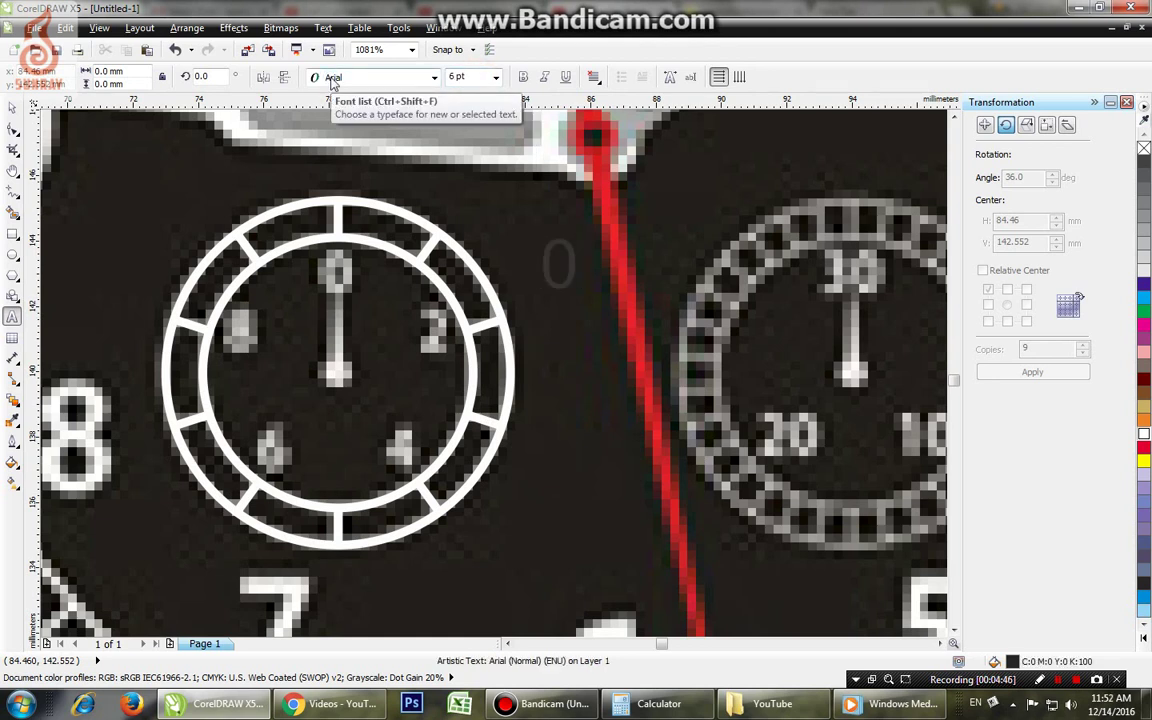
{"action": "type", "text": "2"}
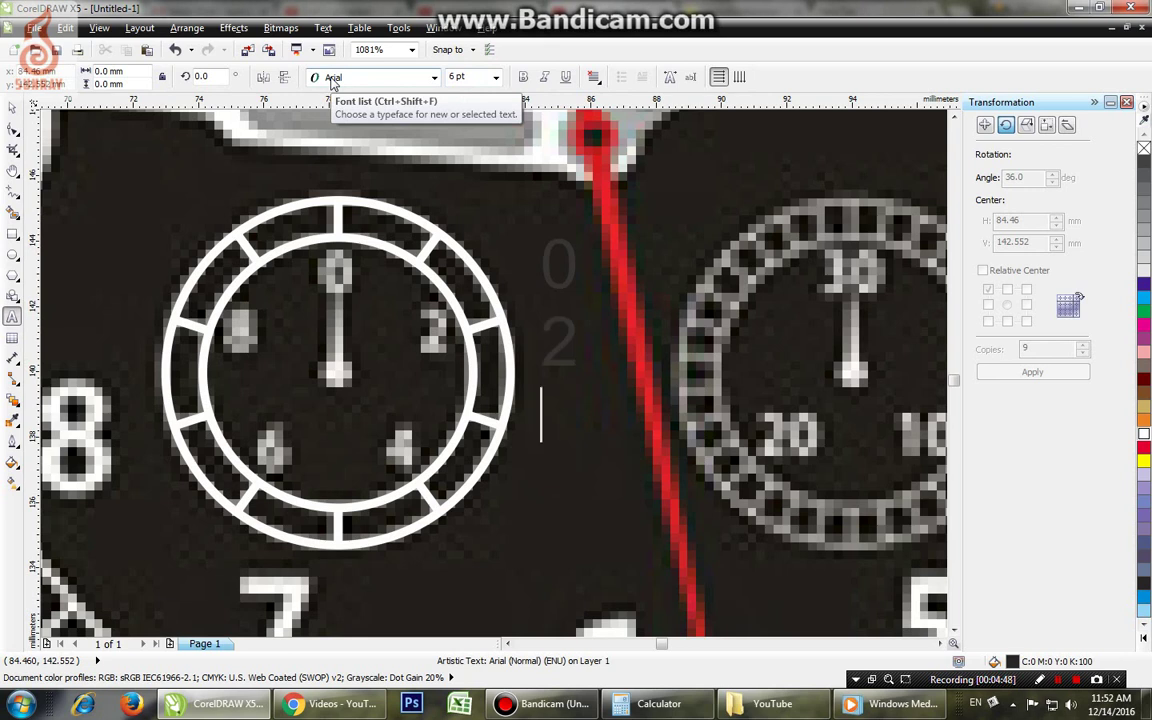
{"action": "key", "text": "Return"}
{"action": "type", "text": "4"}
{"action": "key", "text": "Return"}
{"action": "type", "text": "6"}
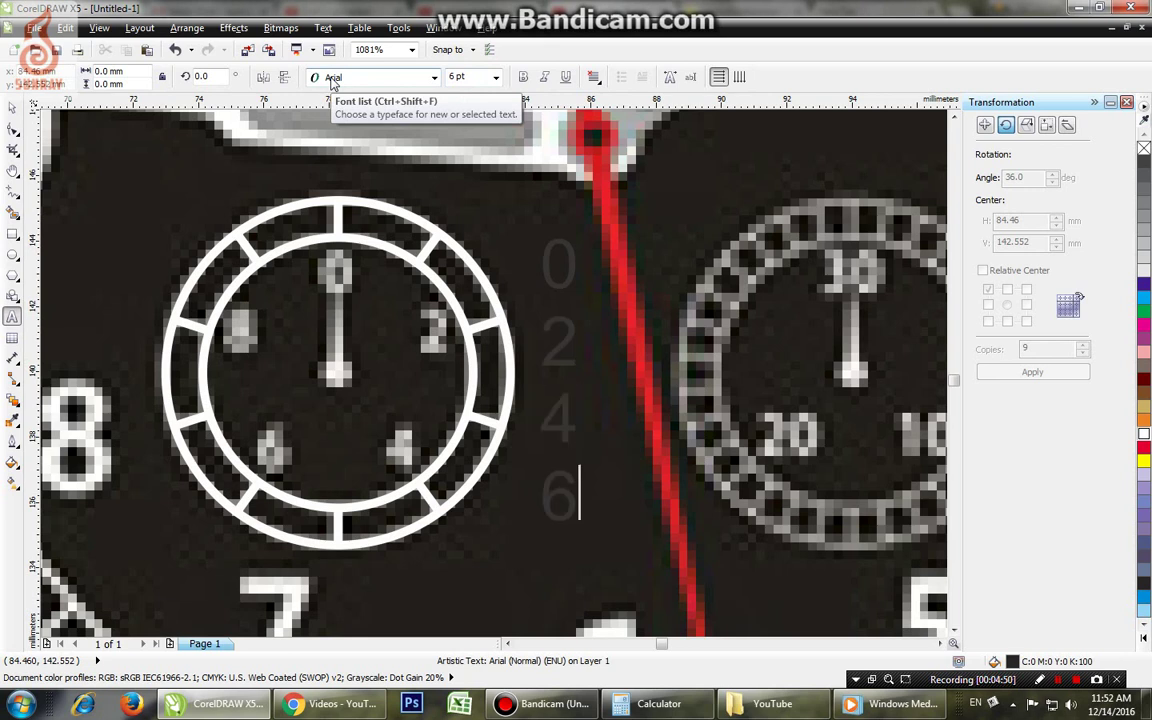
{"action": "key", "text": "Return"}
{"action": "type", "text": "8"}
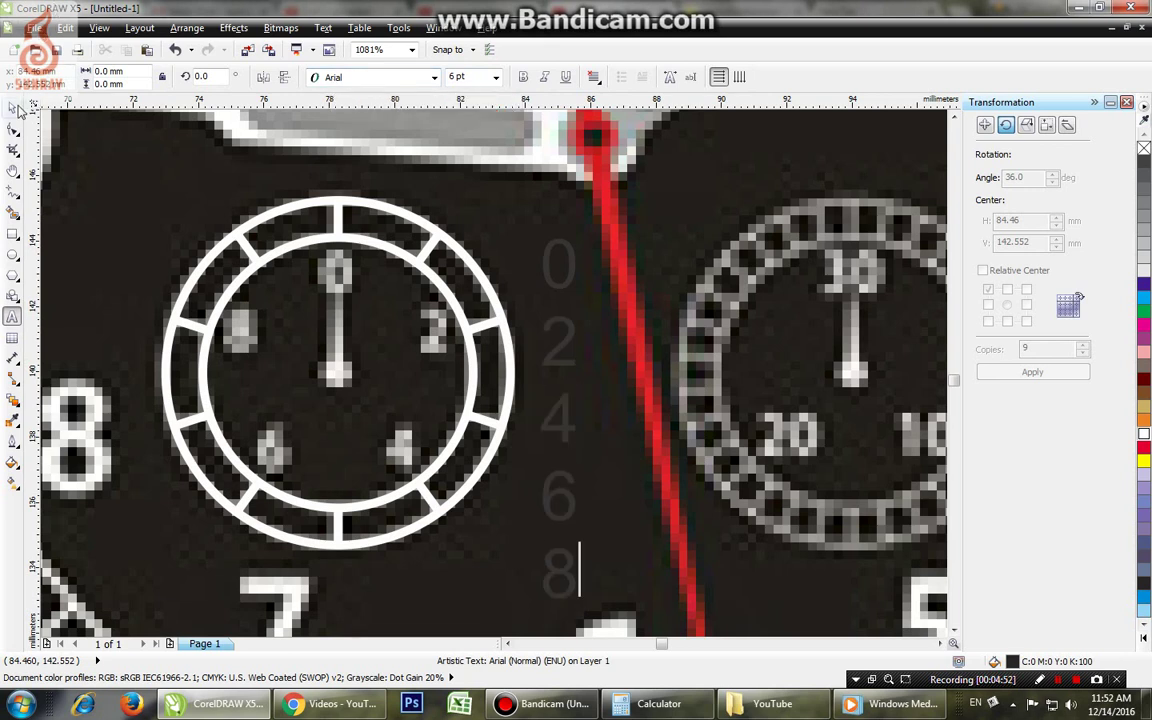
Step: Format the numeral text in bold Ubuntu with a white fill
{"action": "left_click", "coordinate": [13, 107]}
{"action": "left_click", "coordinate": [434, 77]}
{"action": "left_click", "coordinate": [320, 172]}
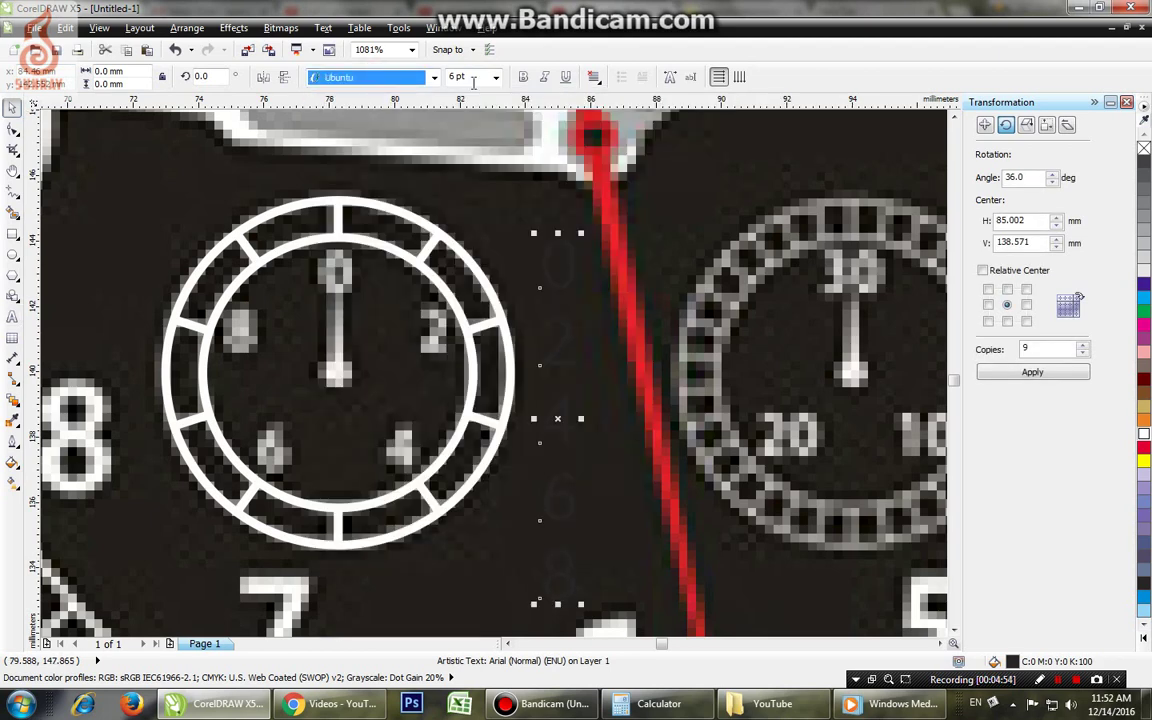
{"action": "left_click", "coordinate": [523, 77]}
{"action": "left_click", "coordinate": [1144, 434]}
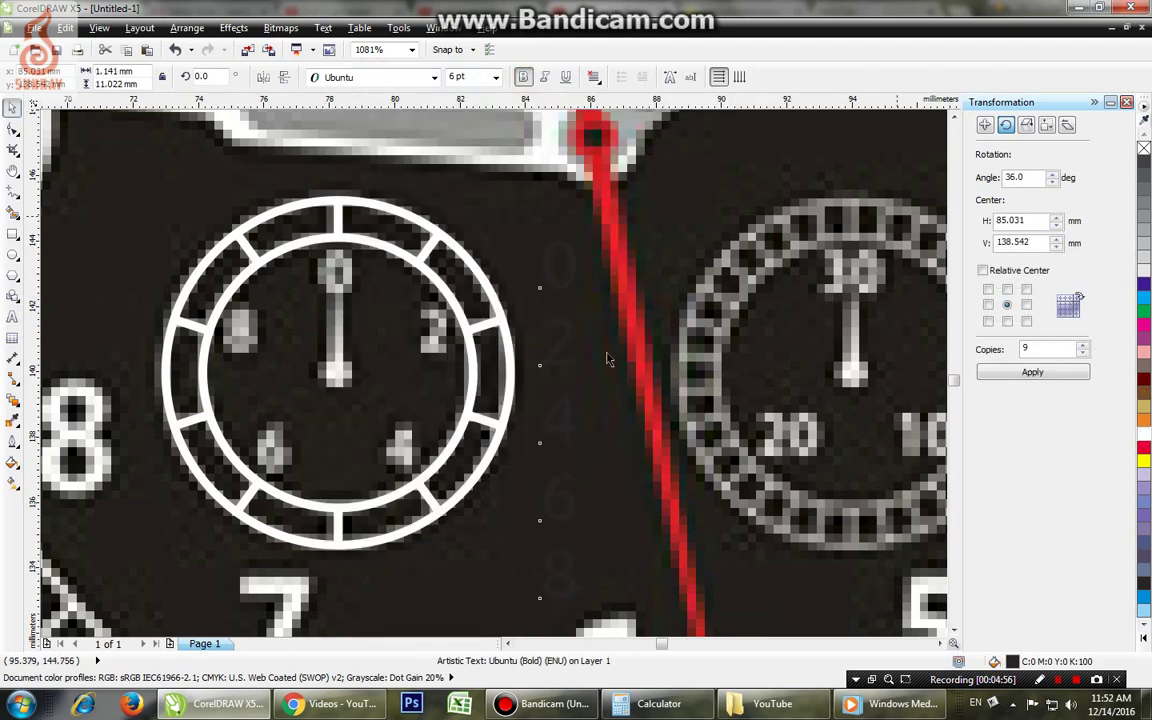
Step: Break the numerals apart at about 4.6 pt and place each over its matching numeral in the left subdial
{"action": "left_click_drag", "start_coordinate": [585, 232], "coordinate": [343, 279]}
{"action": "key", "text": "ctrl+k"}
{"action": "left_click_drag", "start_coordinate": [556, 416], "coordinate": [428, 330]}
{"action": "left_click_drag", "start_coordinate": [556, 462], "coordinate": [400, 445]}
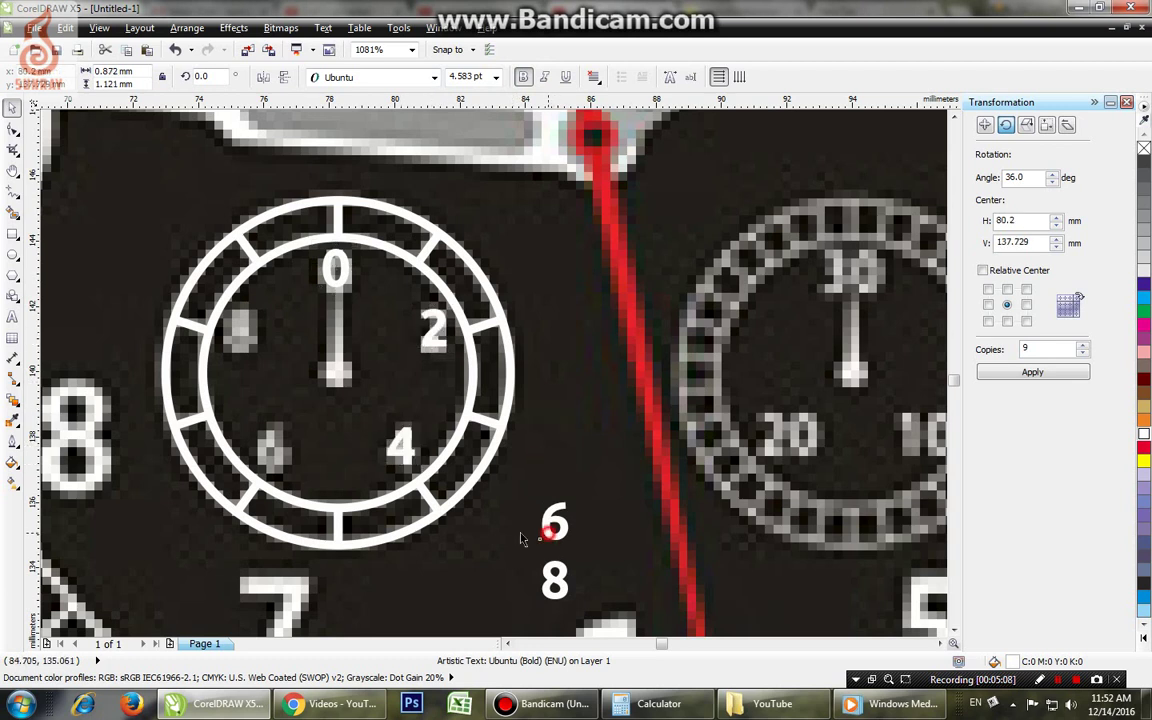
{"action": "left_click_drag", "start_coordinate": [530, 530], "coordinate": [268, 458]}
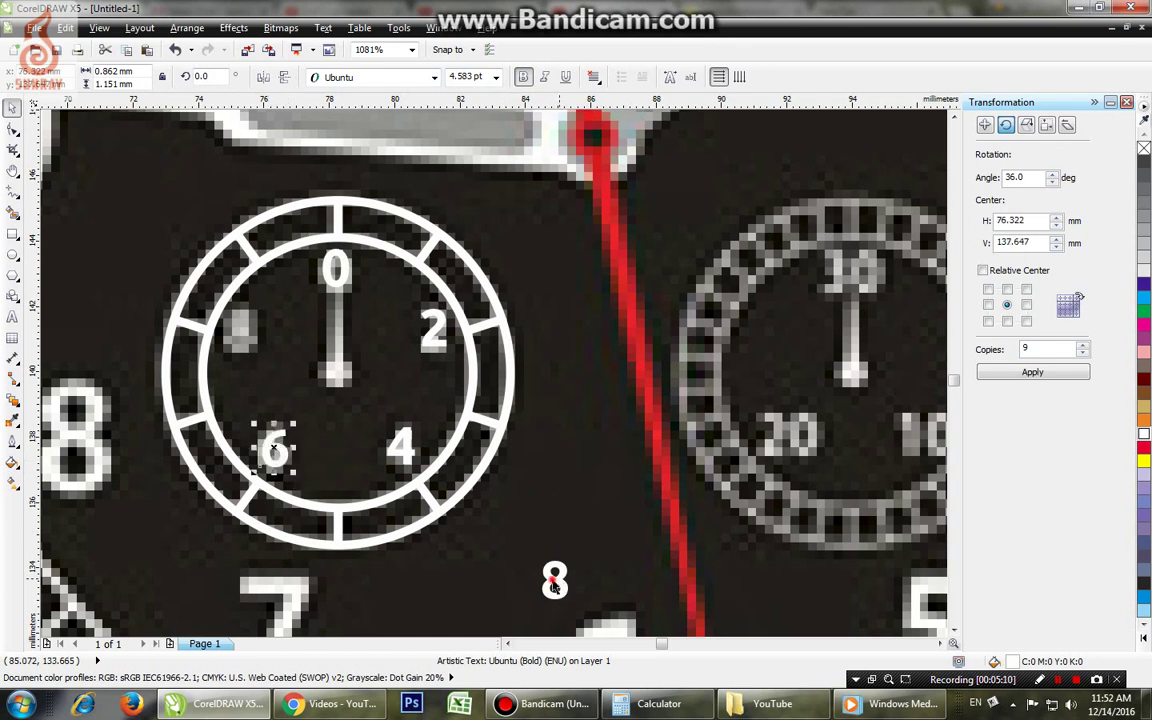
{"action": "left_click_drag", "start_coordinate": [564, 590], "coordinate": [241, 335]}
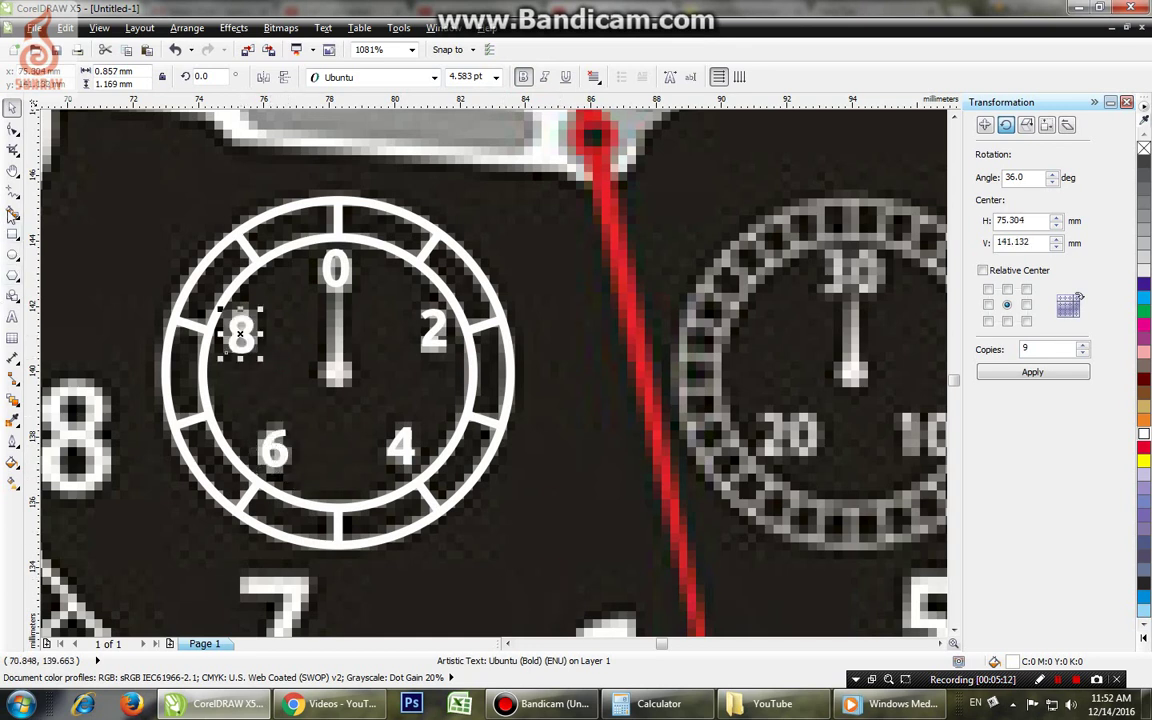
Step: Draw a narrow closed triangle about 0.5 mm wide and 2.3 mm tall over the left subdial's hand, pointing at 0
{"action": "left_click", "coordinate": [13, 190]}
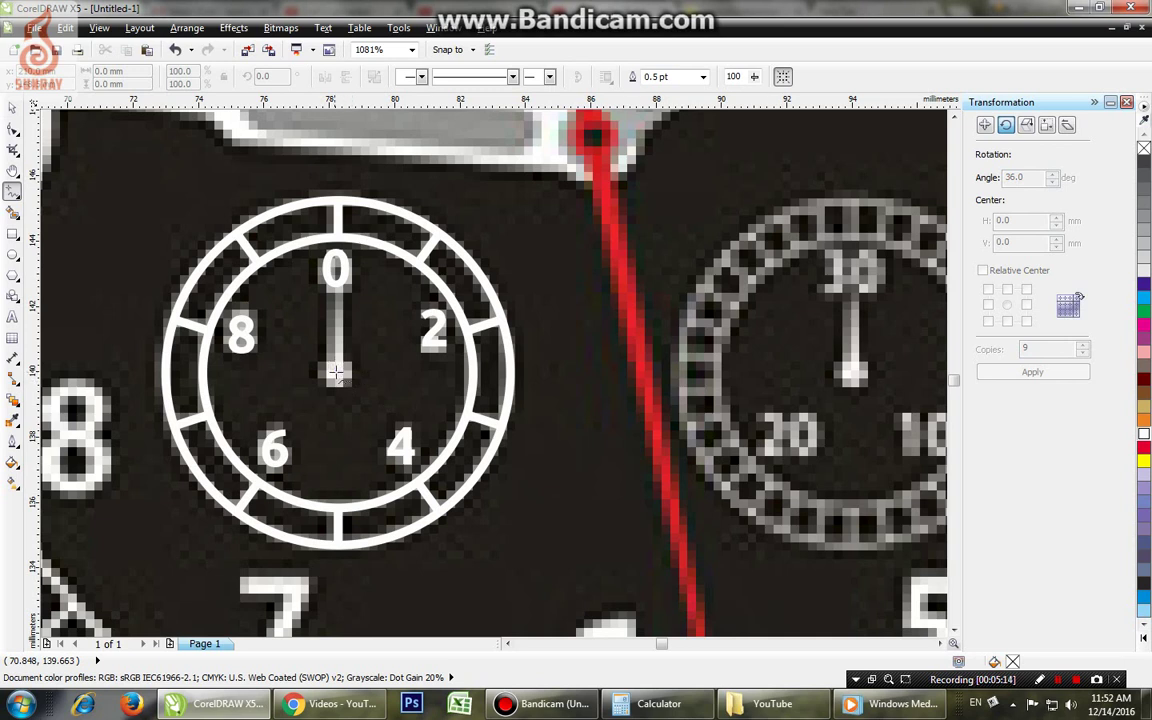
{"action": "left_click", "coordinate": [332, 372]}
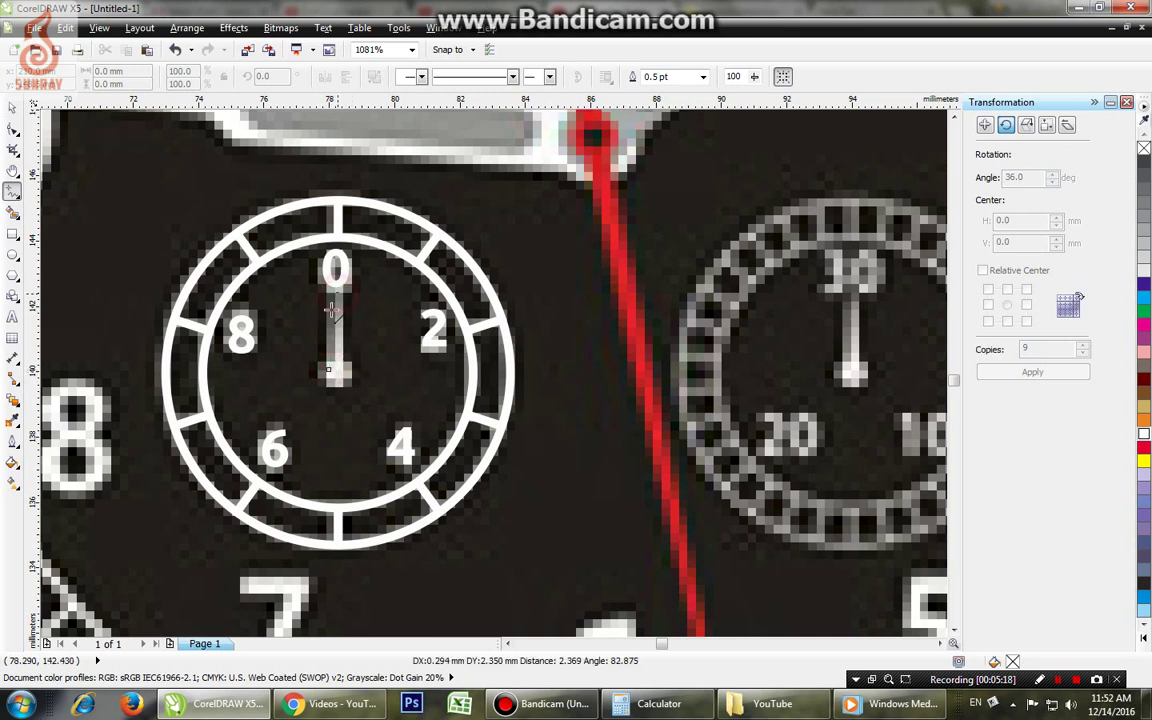
{"action": "left_click", "coordinate": [338, 292]}
{"action": "left_click", "coordinate": [344, 371]}
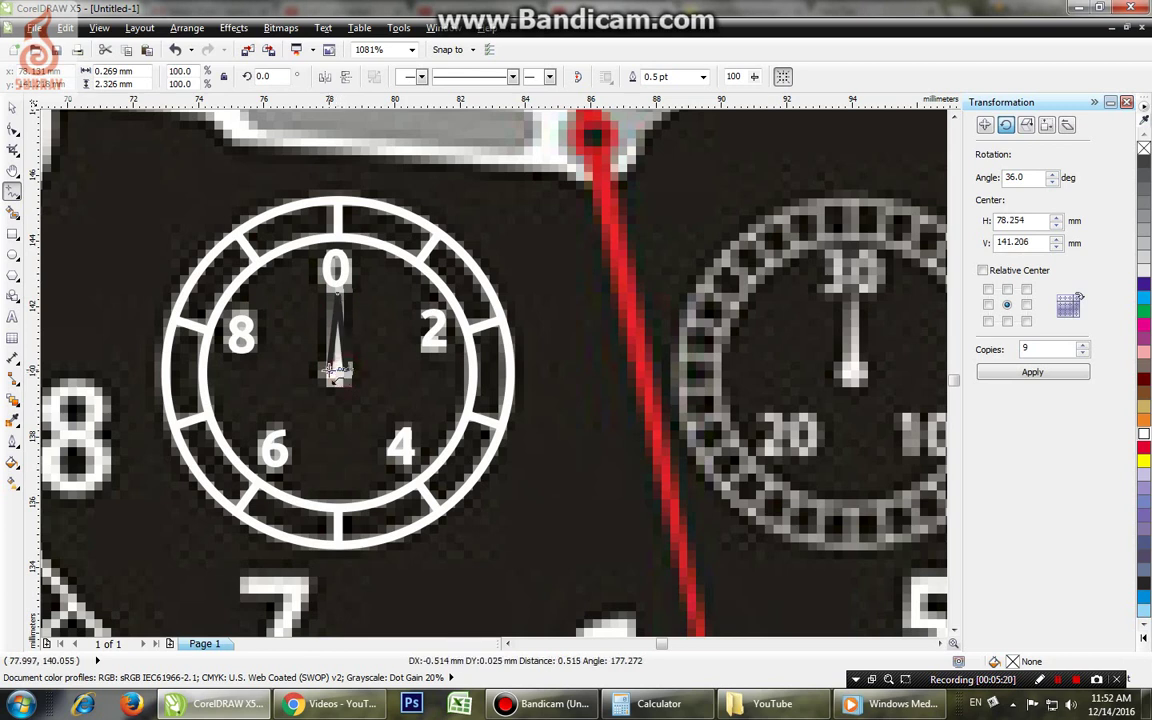
{"action": "left_click", "coordinate": [330, 371]}
Step: Draw a circle about 0.78 mm in diameter and centre it on the base of the hand's triangle
{"action": "left_click", "coordinate": [12, 256]}
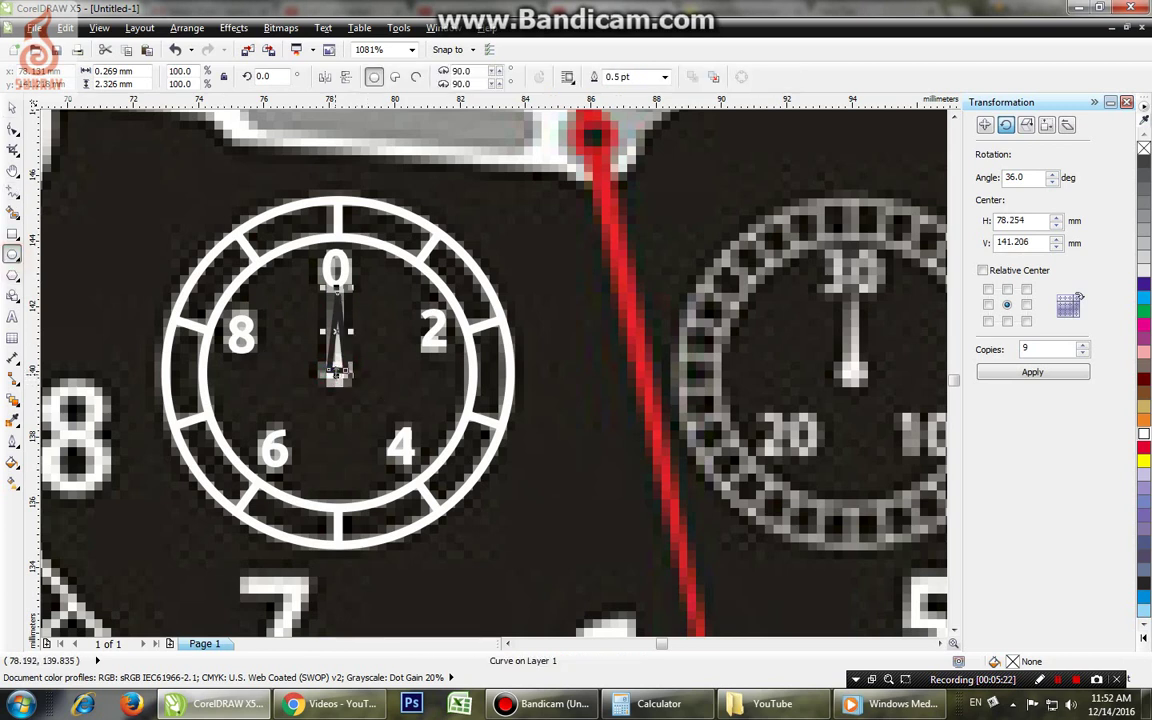
{"action": "left_click", "coordinate": [362, 372]}
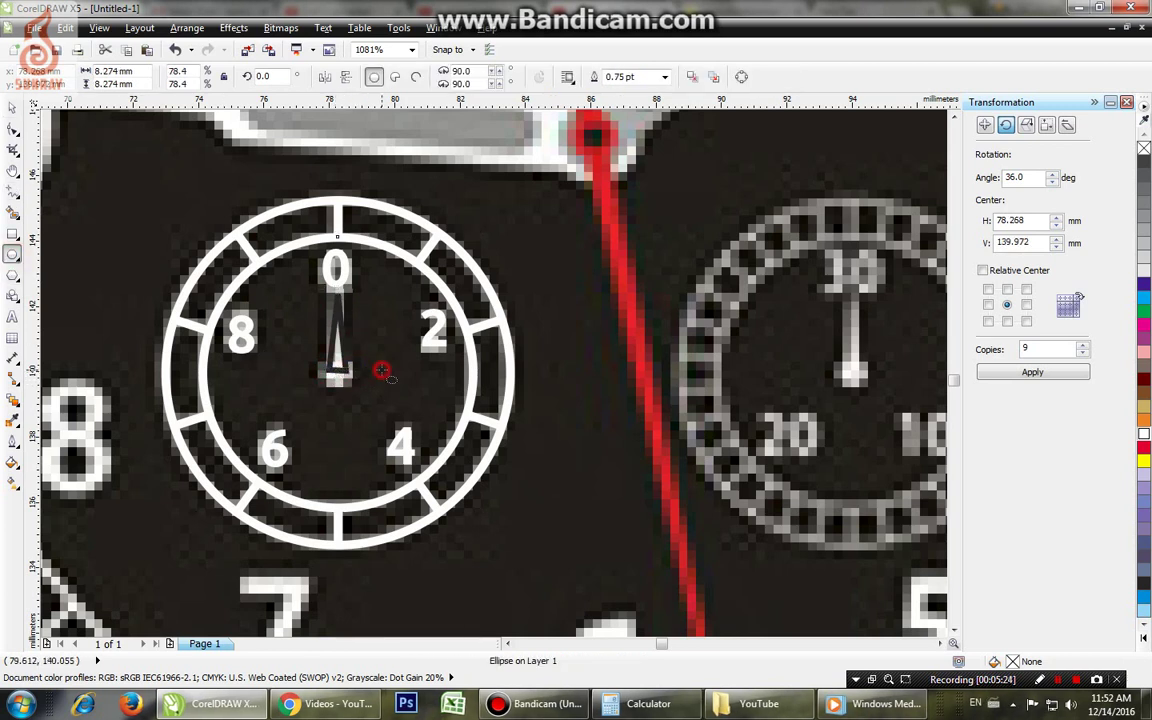
{"action": "left_click_drag", "start_coordinate": [376, 368], "coordinate": [338, 368]}
{"action": "key", "text": "space"}
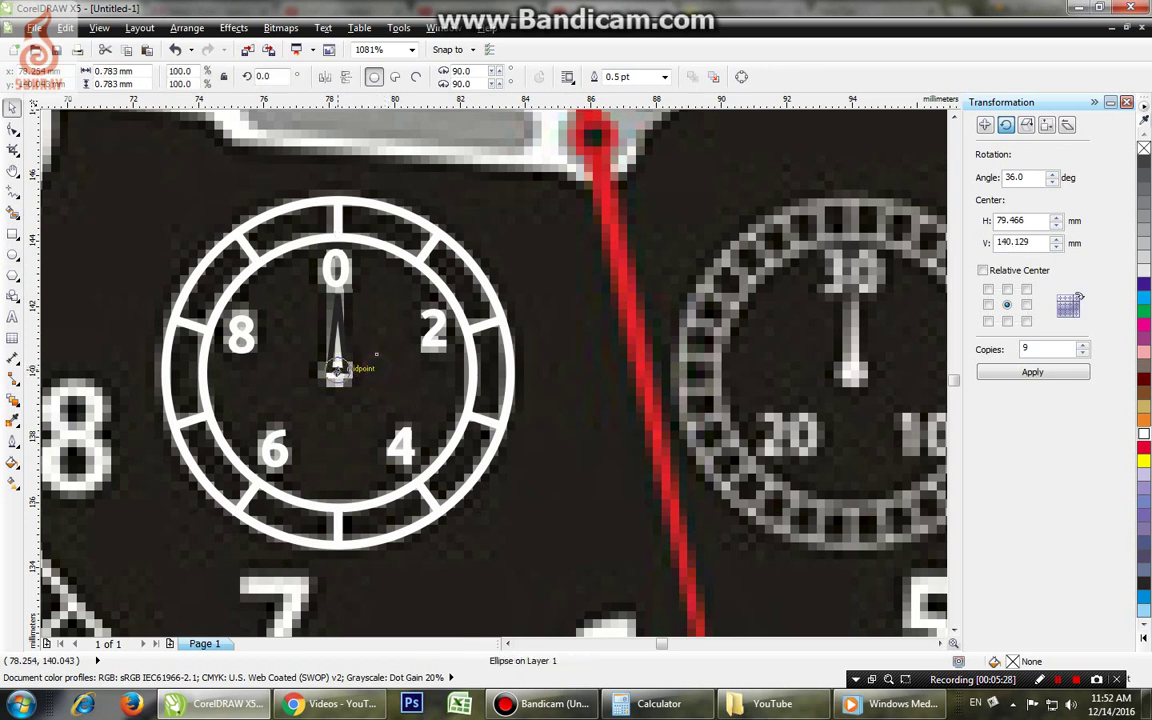
Step: Weld the circle and triangle into one hand shape, filled white and without an outline
{"action": "left_click", "coordinate": [336, 338], "text": "shift"}
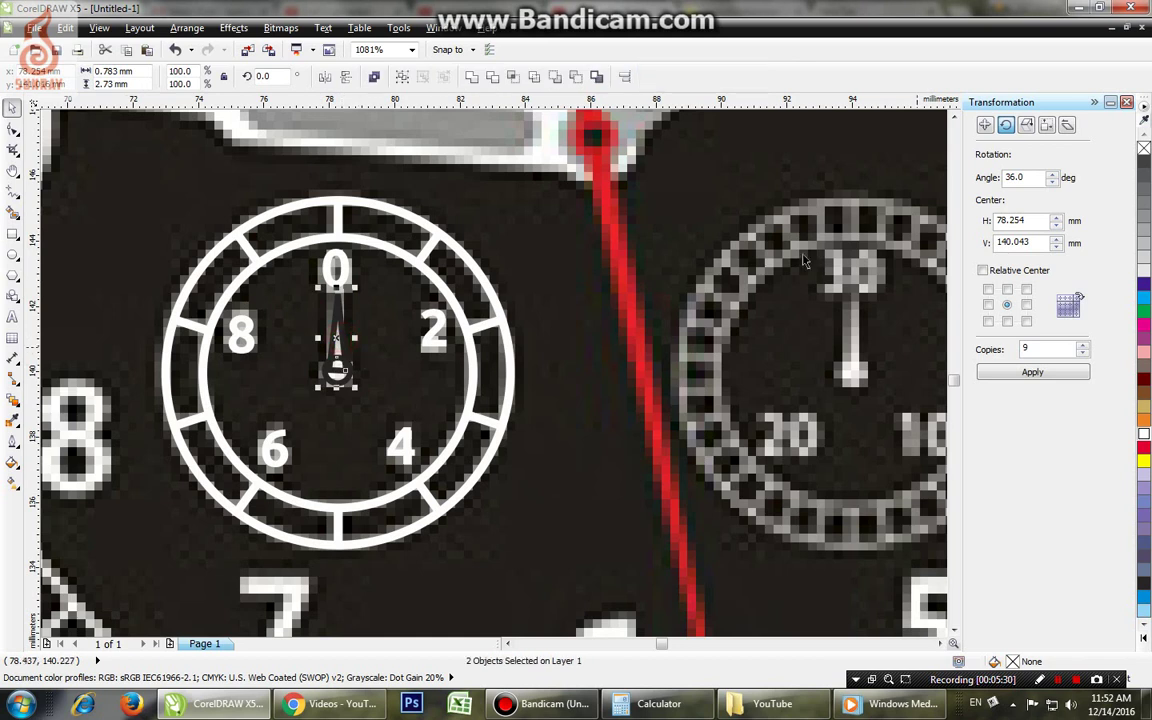
{"action": "left_click", "coordinate": [402, 77]}
{"action": "left_click", "coordinate": [1143, 437]}
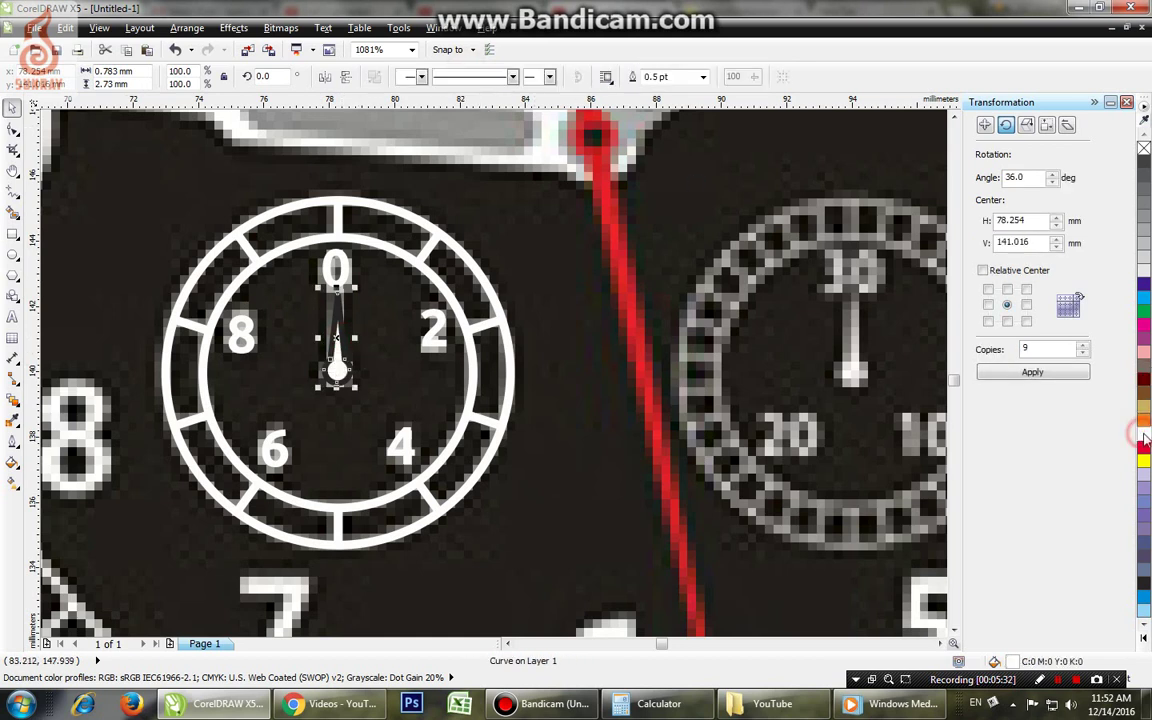
{"action": "right_click", "coordinate": [1145, 150]}
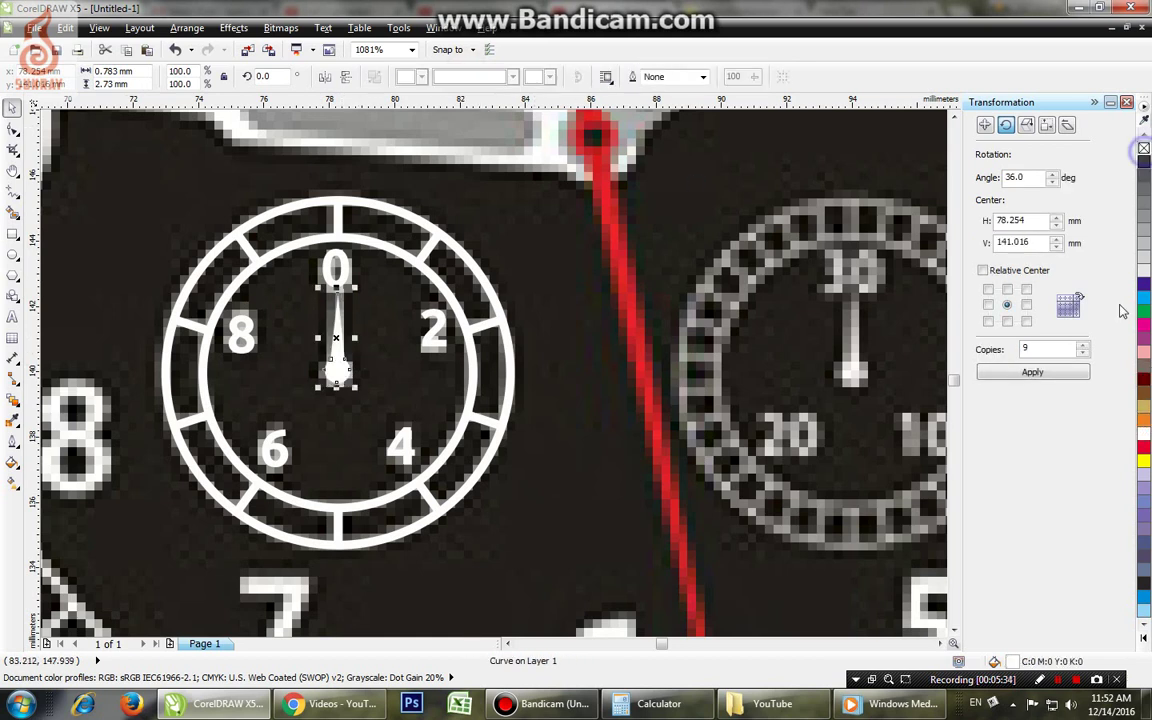
Step: Set the default outline colour for new graphic objects to red
{"action": "key", "text": "Escape"}
{"action": "right_click", "coordinate": [1144, 447]}
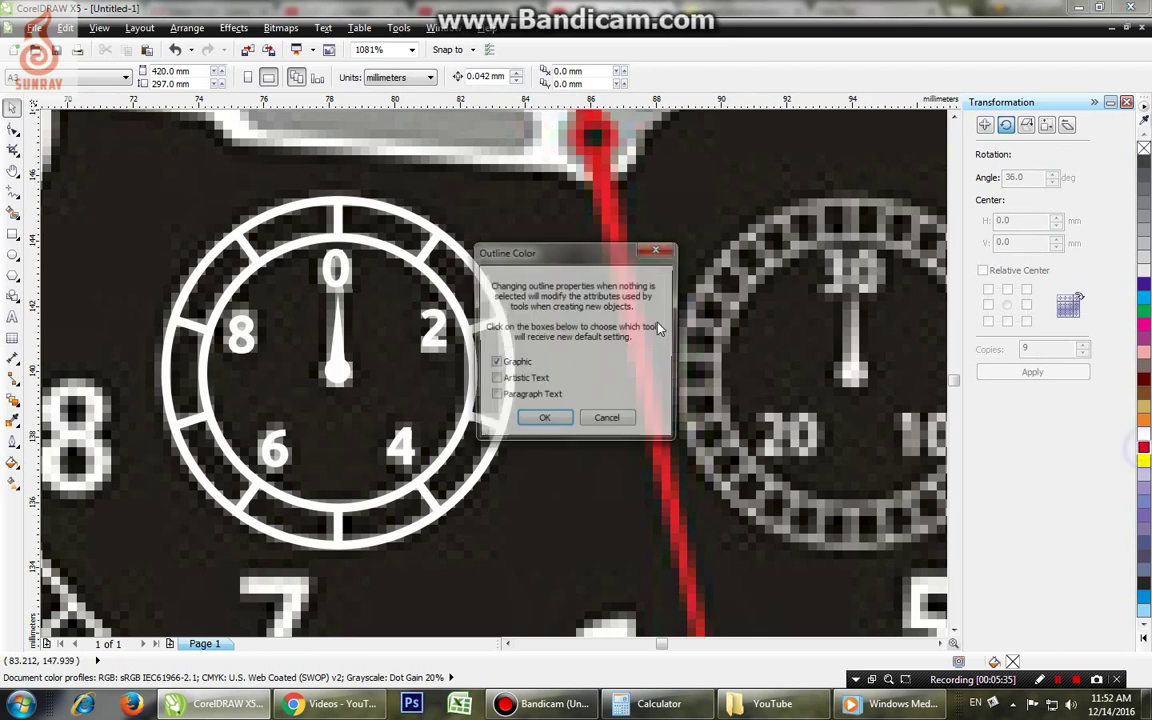
{"action": "left_click", "coordinate": [544, 417]}
Step: Set the outline of the left subdial's two circles and its top tick to mid grey
{"action": "left_click", "coordinate": [338, 365]}
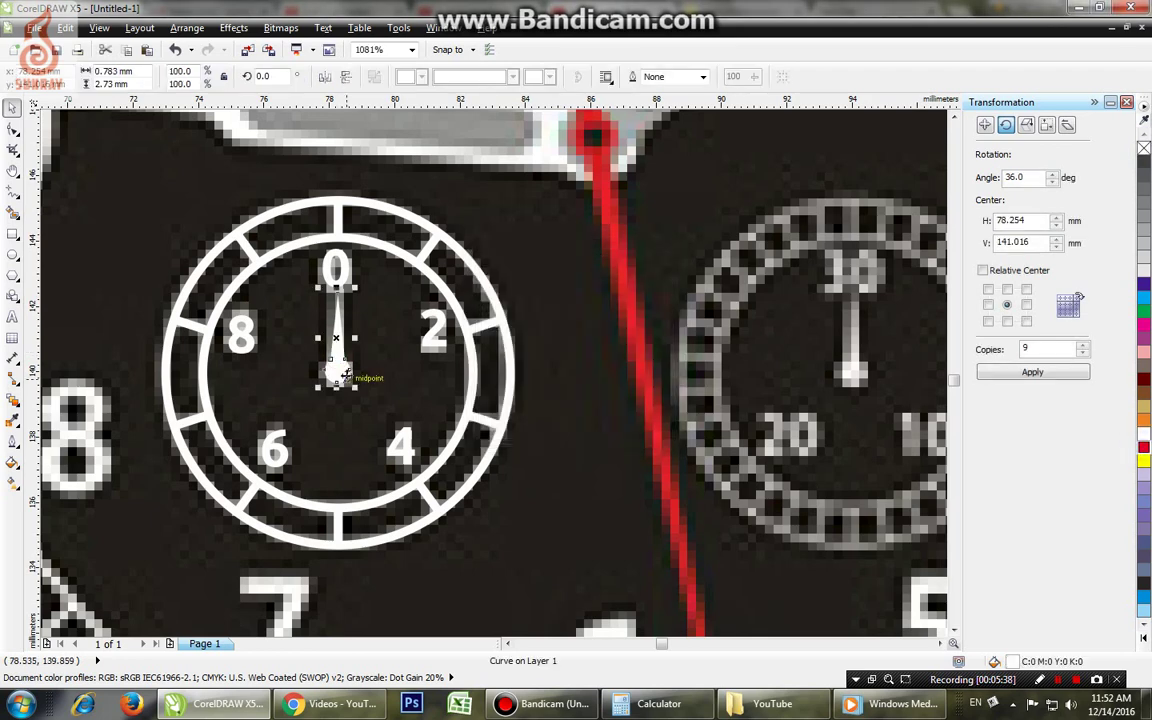
{"action": "scroll", "coordinate": [345, 375], "scroll_direction": "down", "scroll_amount": 2}
{"action": "left_click", "coordinate": [352, 352]}
{"action": "scroll", "coordinate": [351, 345], "scroll_direction": "up", "scroll_amount": 1}
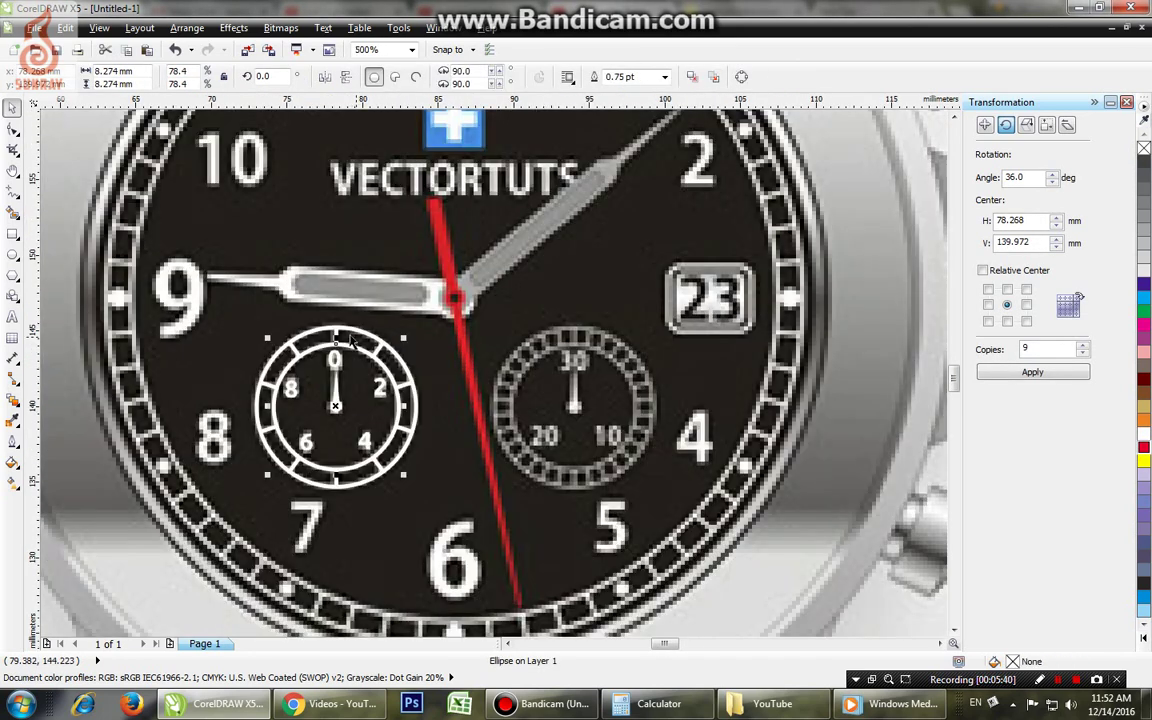
{"action": "left_click", "coordinate": [336, 338], "text": "shift"}
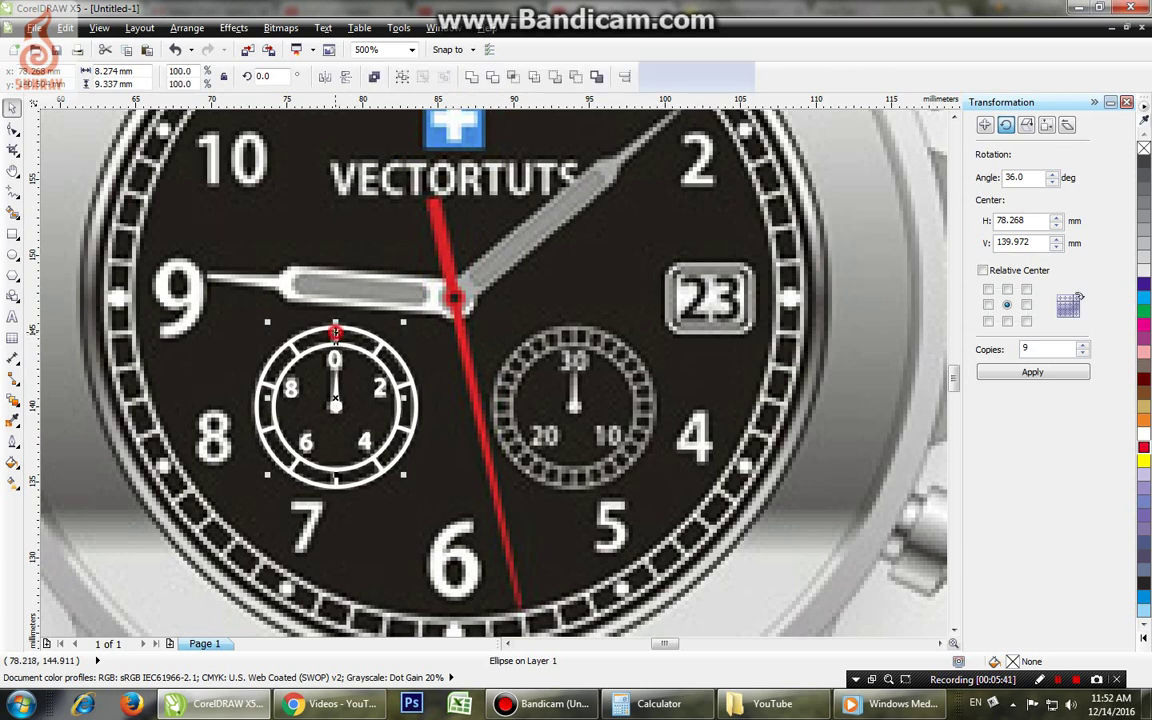
{"action": "left_click", "coordinate": [348, 333], "text": "shift"}
{"action": "right_click", "coordinate": [1142, 222]}
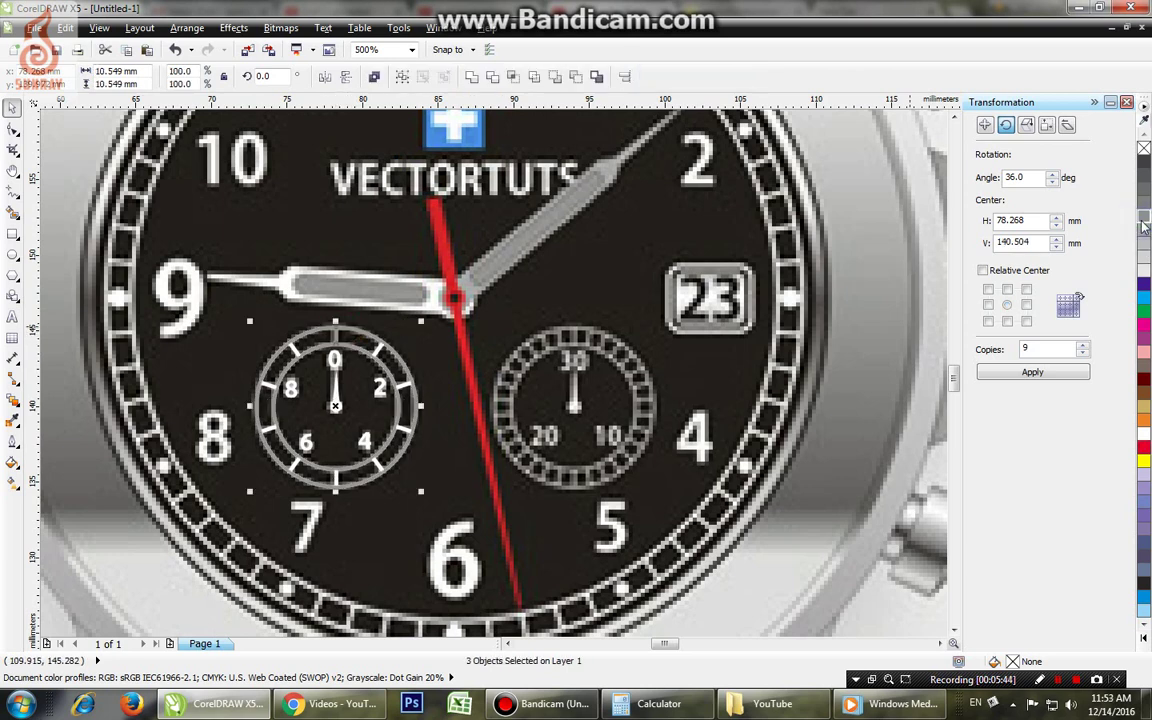
Step: Give the left subdial's ticks on either side of the top tick the same grey outline and turn off snapping to objects
{"action": "left_click", "coordinate": [379, 350]}
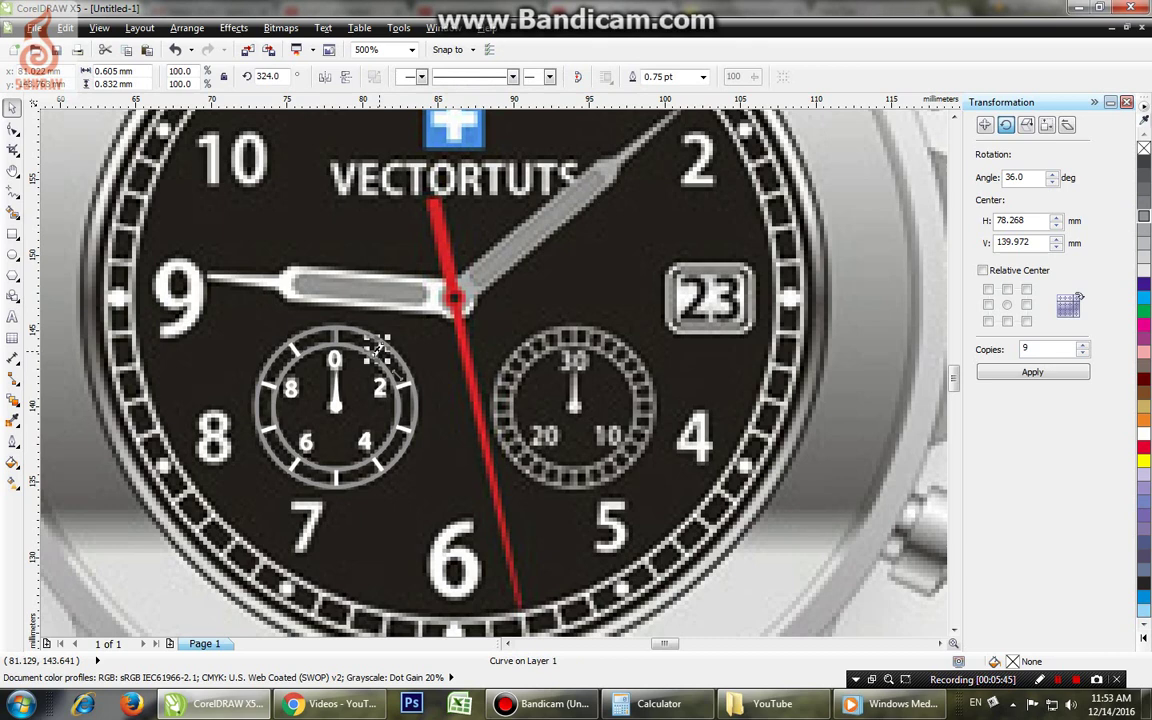
{"action": "left_click", "coordinate": [410, 418], "text": "shift"}
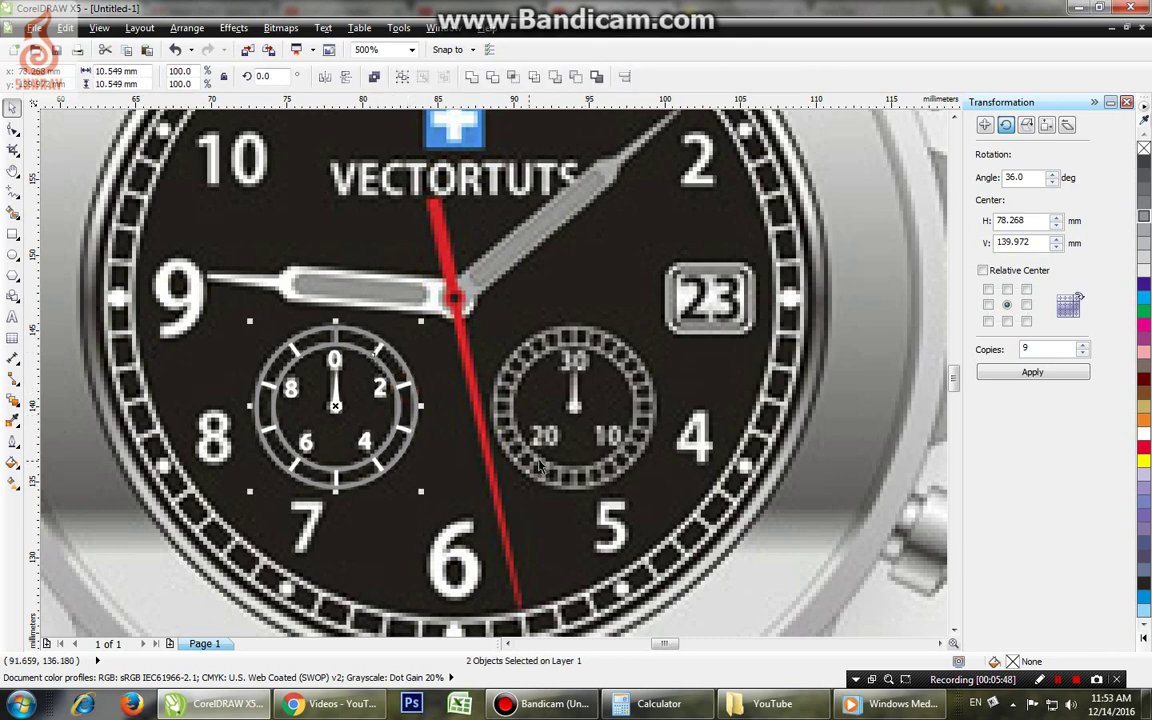
{"action": "left_click", "coordinate": [292, 347]}
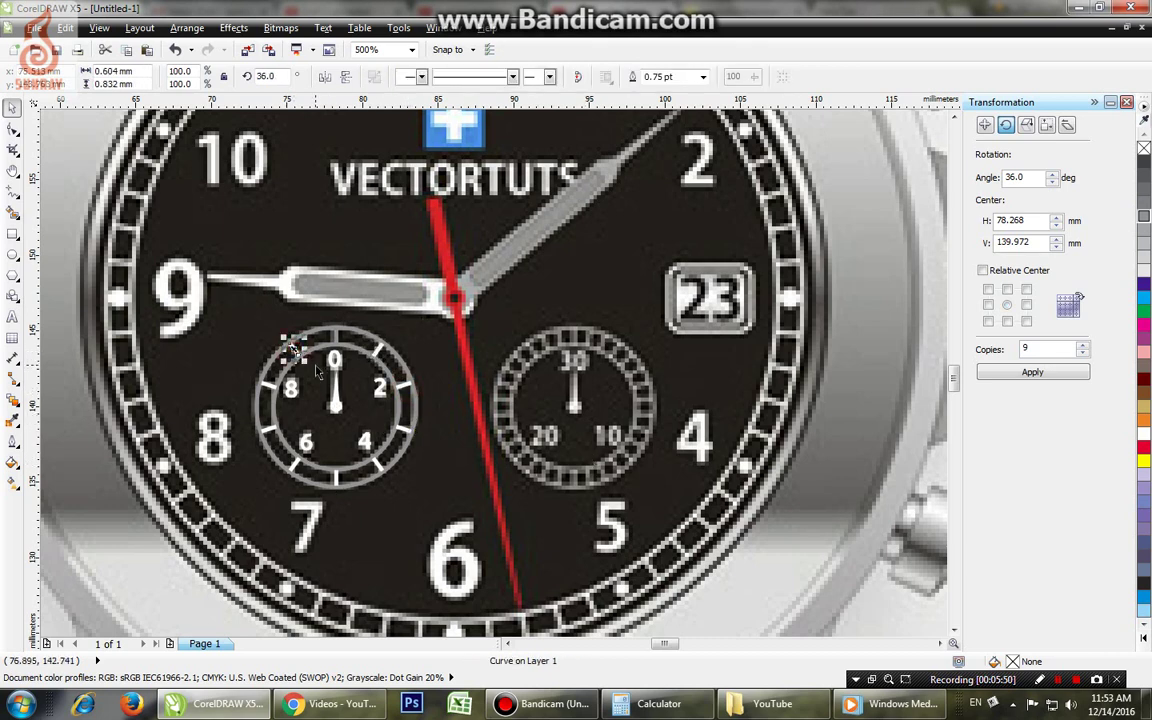
{"action": "left_click", "coordinate": [380, 350]}
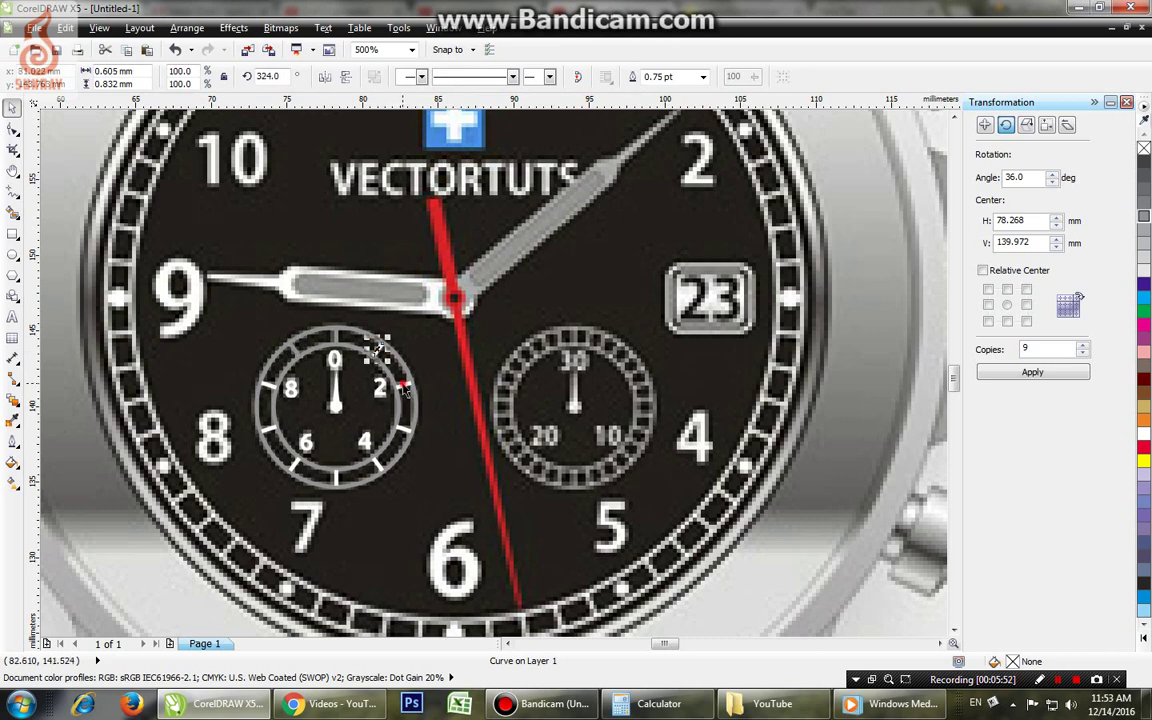
{"action": "left_click", "coordinate": [407, 396], "text": "shift"}
{"action": "left_click", "coordinate": [101, 29]}
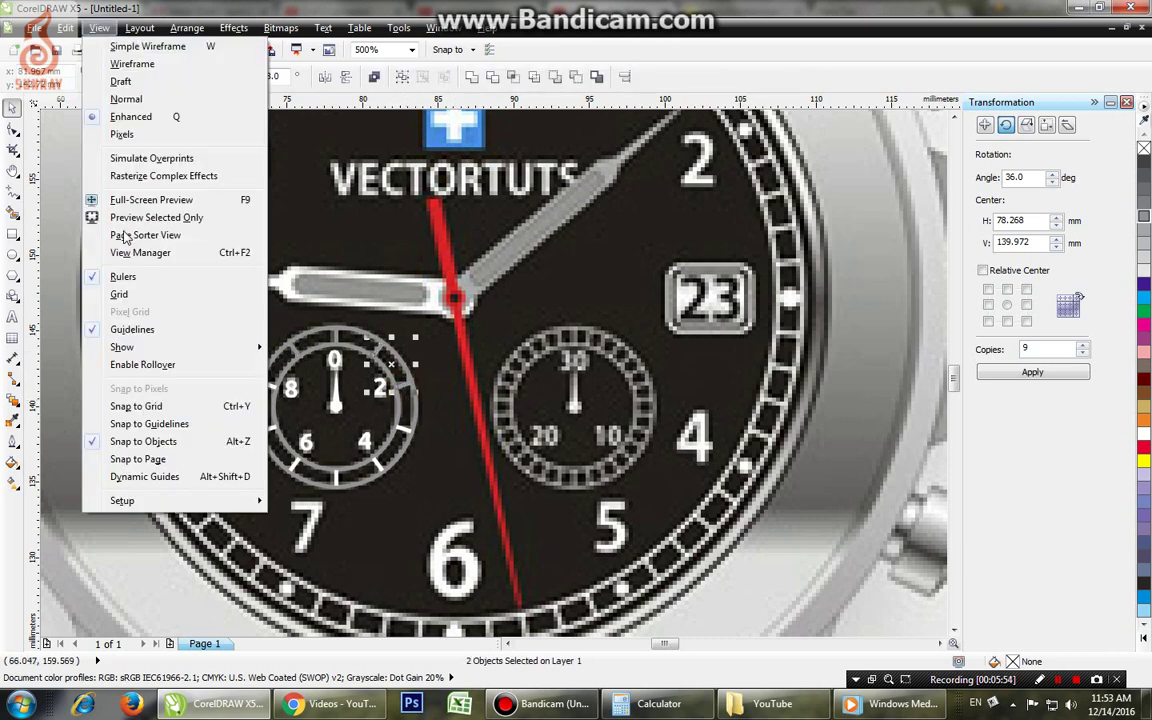
{"action": "left_click", "coordinate": [146, 443]}
Step: Apply the same grey outline to the remaining white ticks around the left subdial
{"action": "left_click", "coordinate": [402, 430]}
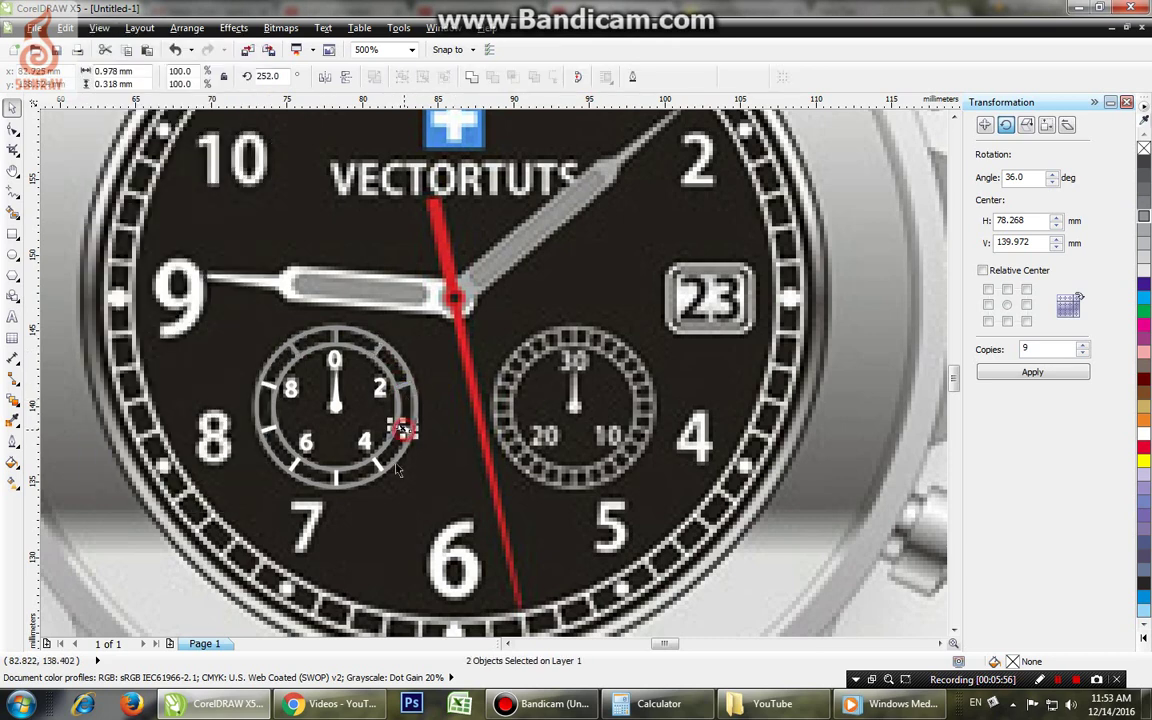
{"action": "left_click", "coordinate": [379, 465], "text": "shift"}
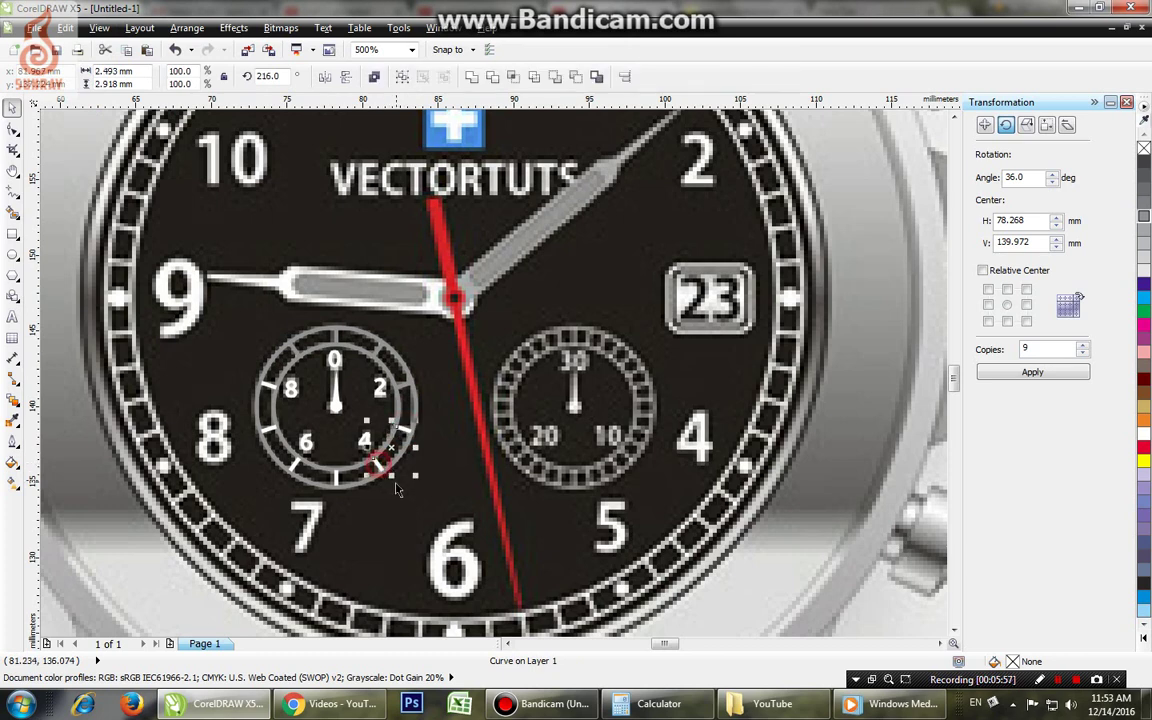
{"action": "left_click", "coordinate": [336, 477]}
{"action": "left_click", "coordinate": [295, 466], "text": "shift"}
{"action": "key", "text": "ctrl+r"}
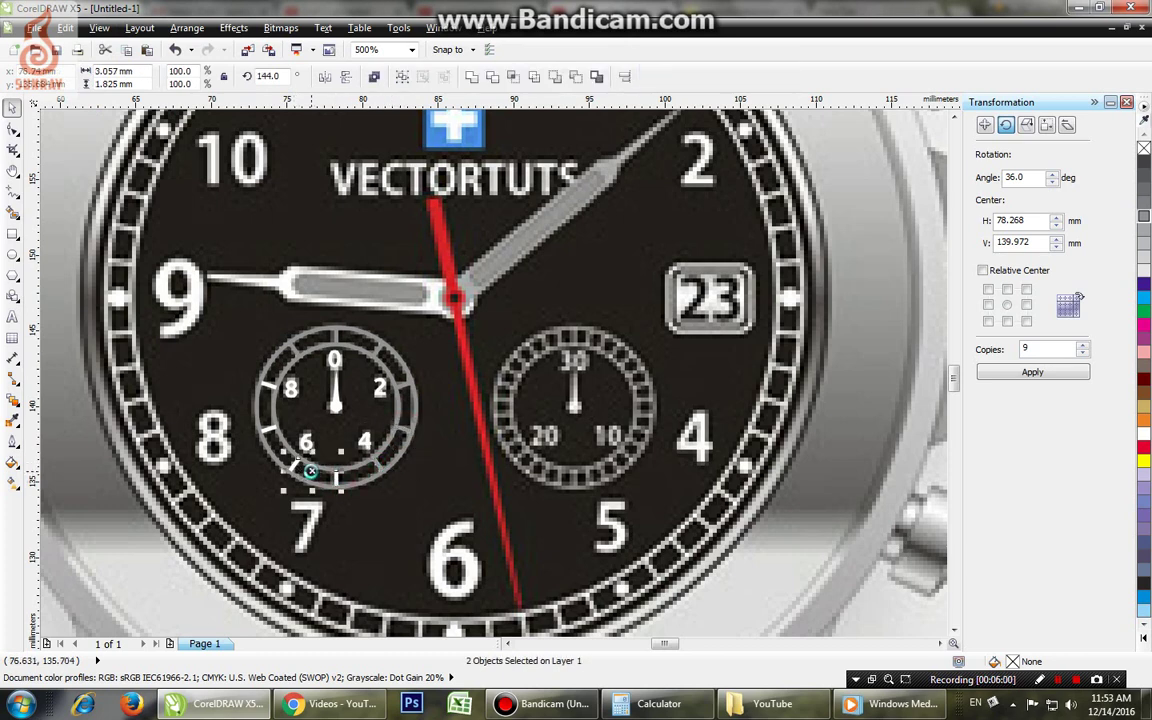
{"action": "left_click", "coordinate": [267, 428]}
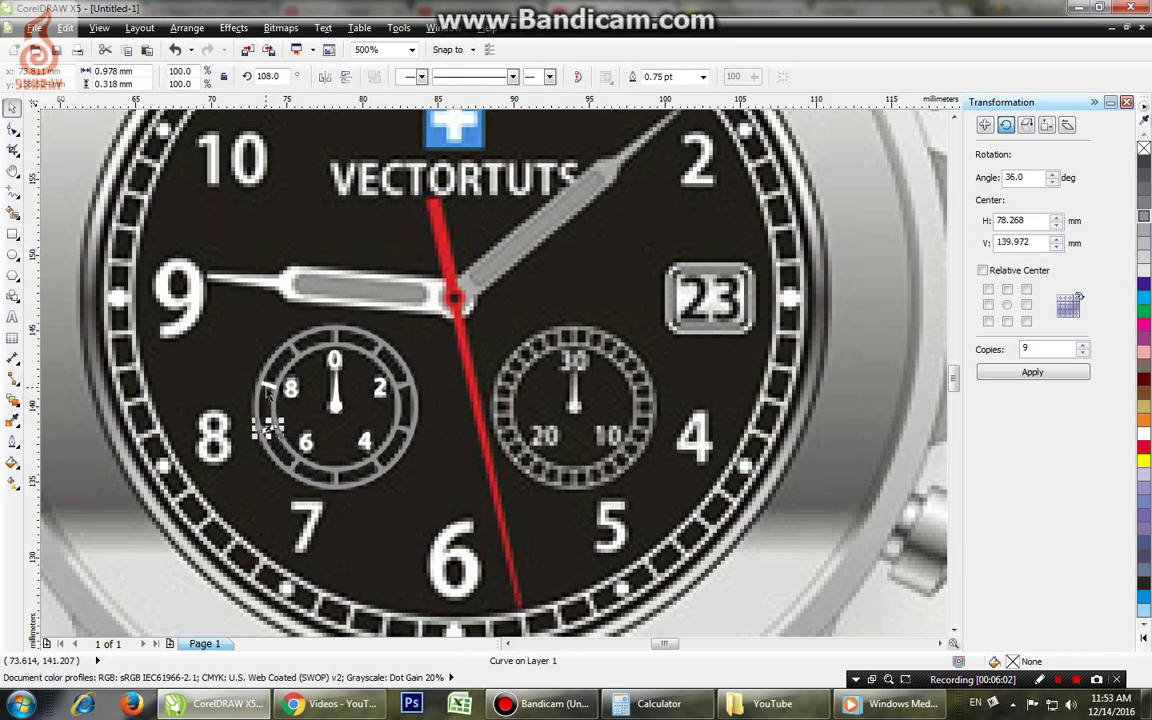
{"action": "left_click", "coordinate": [267, 387], "text": "shift"}
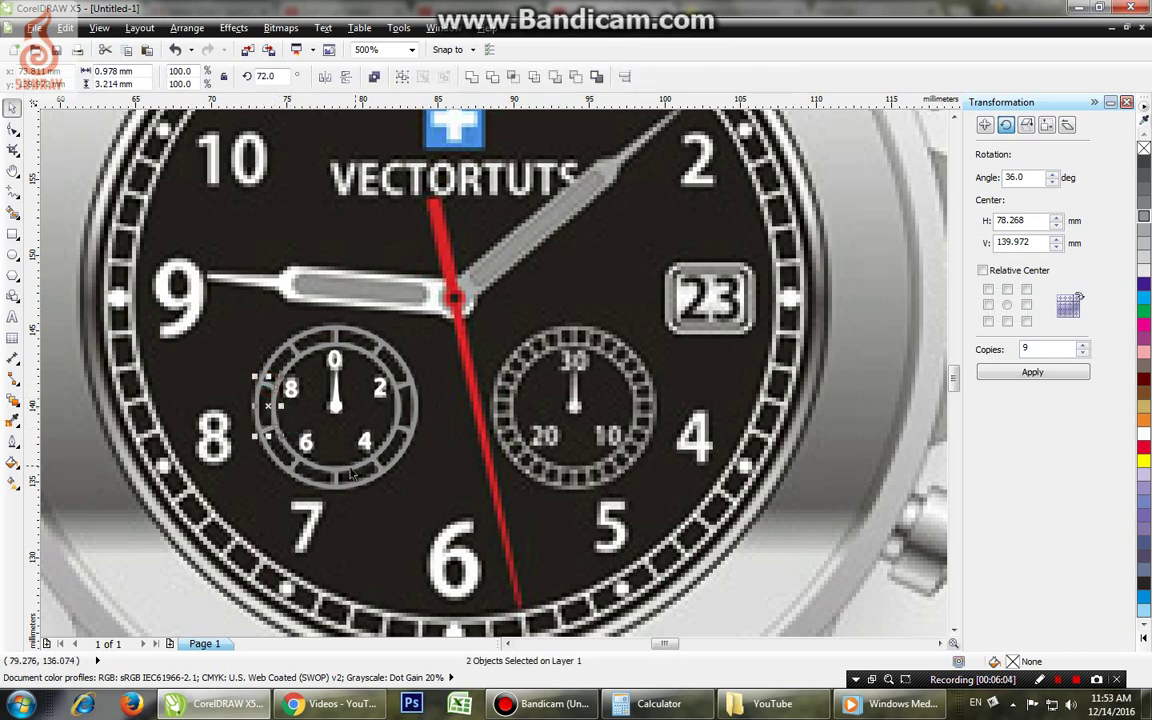
Step: Move the whole left subdial 150 mm right onto the redrawn watch and group its parts
{"action": "key", "text": "Escape"}
{"action": "scroll", "coordinate": [339, 424], "scroll_direction": "down", "scroll_amount": 3}
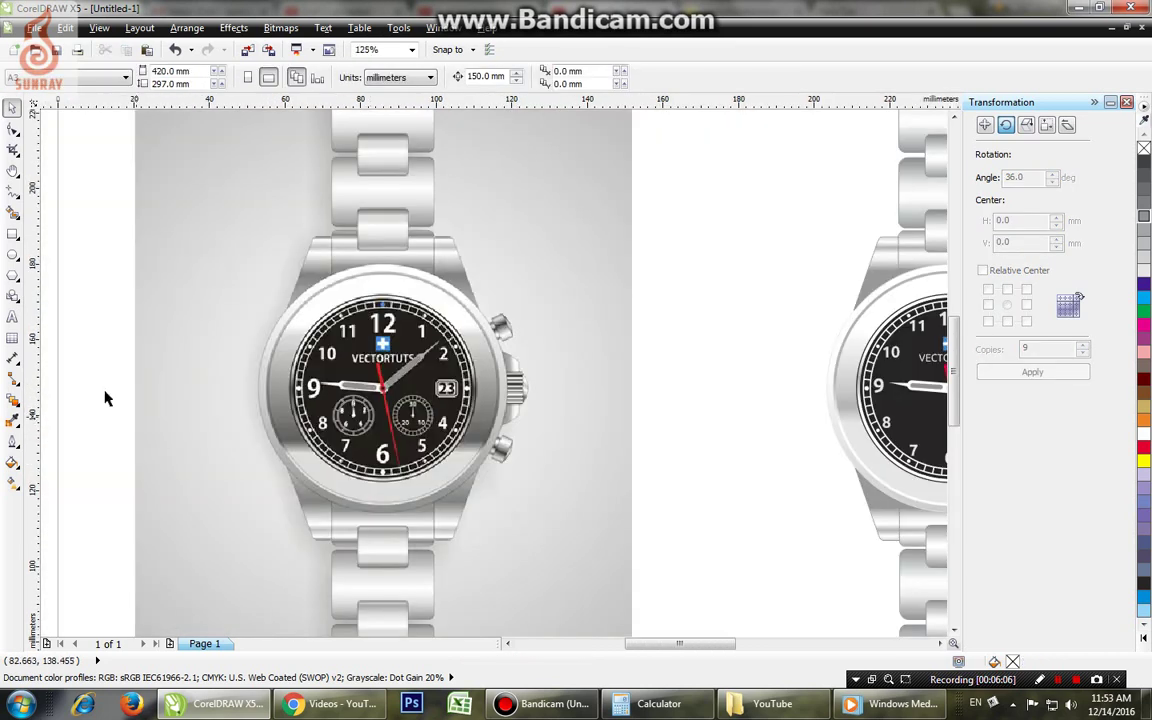
{"action": "left_click_drag", "start_coordinate": [105, 398], "coordinate": [395, 480]}
{"action": "scroll", "coordinate": [340, 494], "scroll_direction": "down", "scroll_amount": 3}
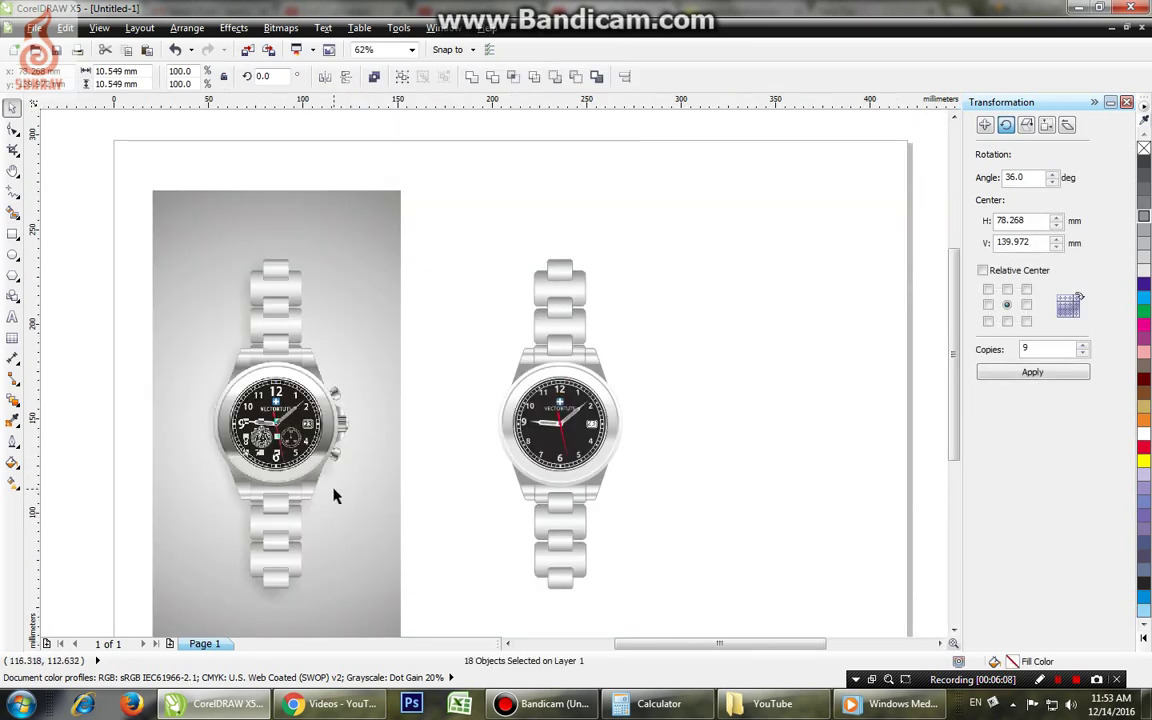
{"action": "key", "text": "Right"}
{"action": "key", "text": "ctrl+g"}
{"action": "scroll", "coordinate": [660, 455], "scroll_direction": "up", "scroll_amount": 1}
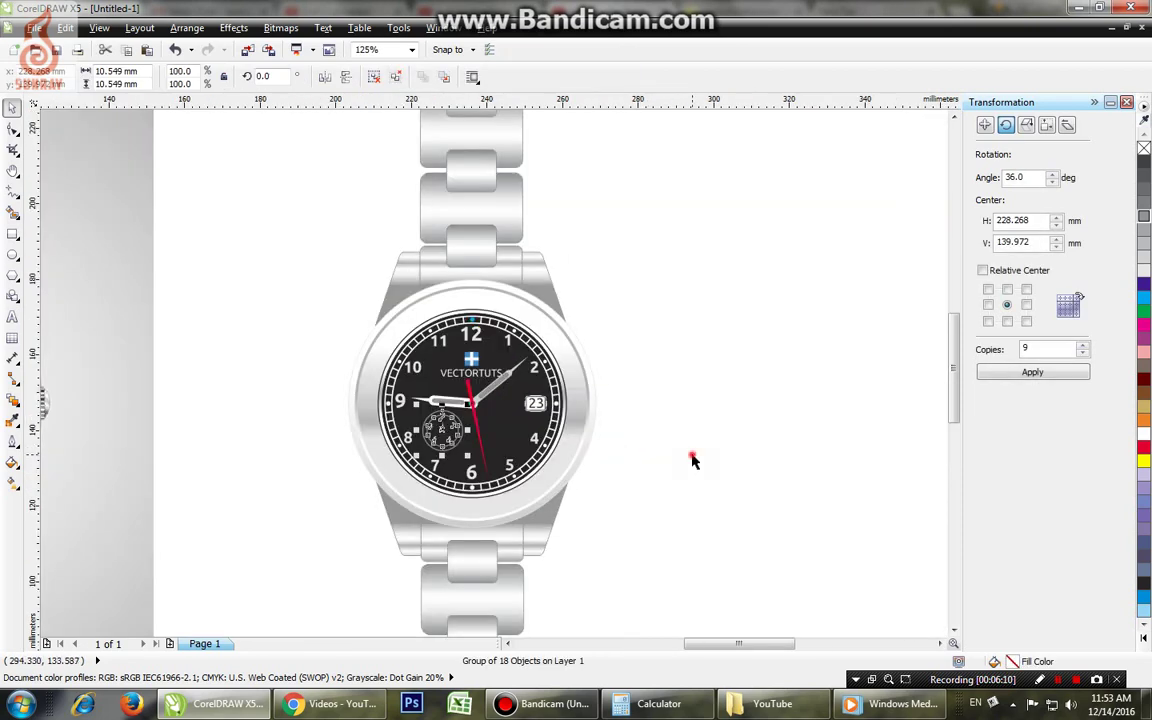
{"action": "left_click", "coordinate": [722, 499]}
Step: Draw a rectangle over the cap of the reference watch's lower pusher and rotate it to about 333°
{"action": "key", "text": "h"}
{"action": "left_click_drag", "start_coordinate": [248, 477], "coordinate": [541, 476]}
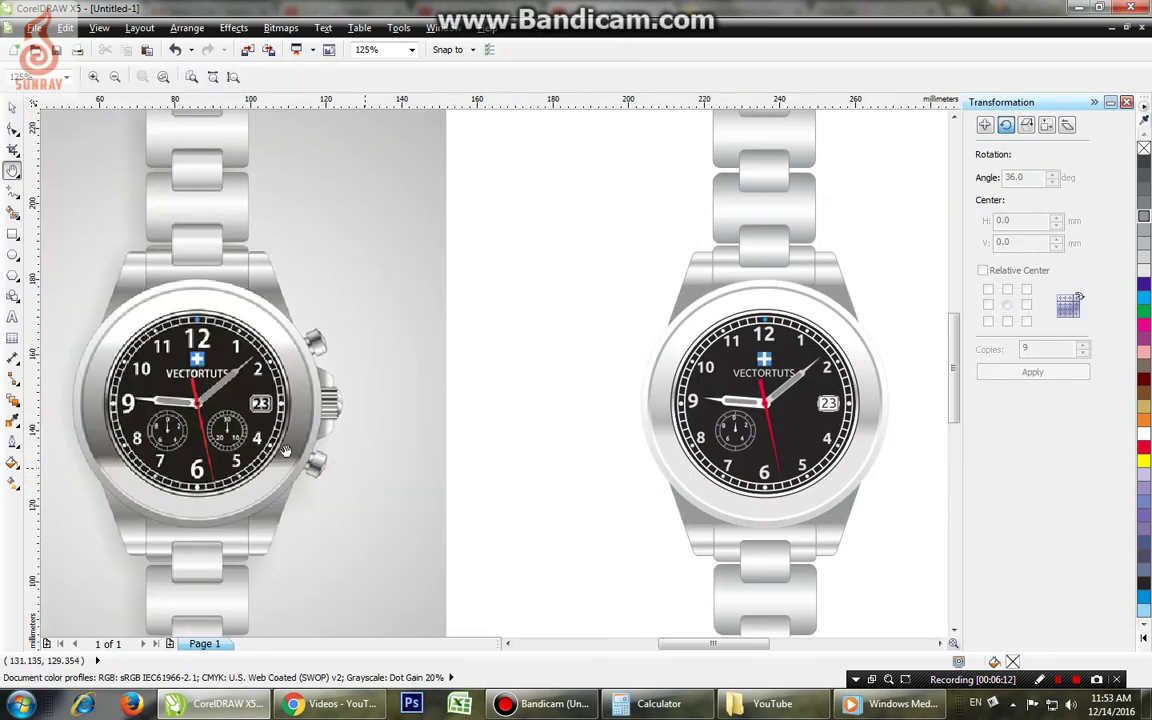
{"action": "left_click_drag", "start_coordinate": [78, 334], "coordinate": [895, 505]}
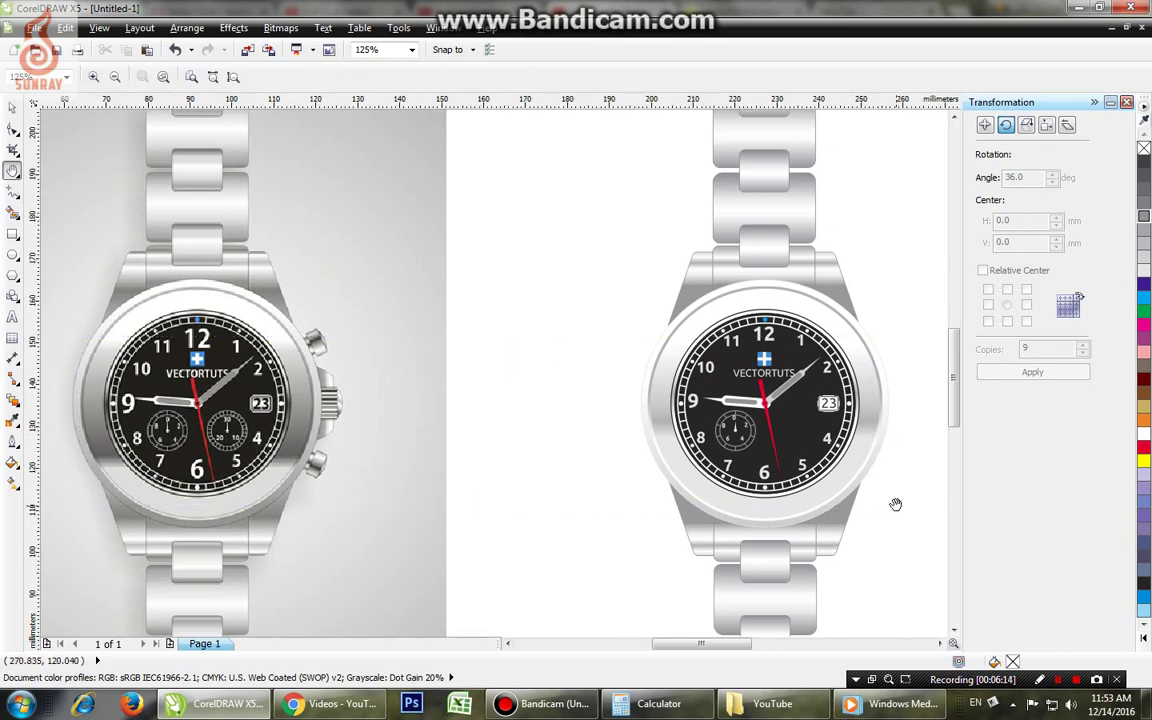
{"action": "left_click_drag", "start_coordinate": [220, 235], "coordinate": [323, 448]}
{"action": "right_click", "coordinate": [368, 416]}
{"action": "key", "text": "F2"}
{"action": "left_click_drag", "start_coordinate": [148, 220], "coordinate": [381, 496]}
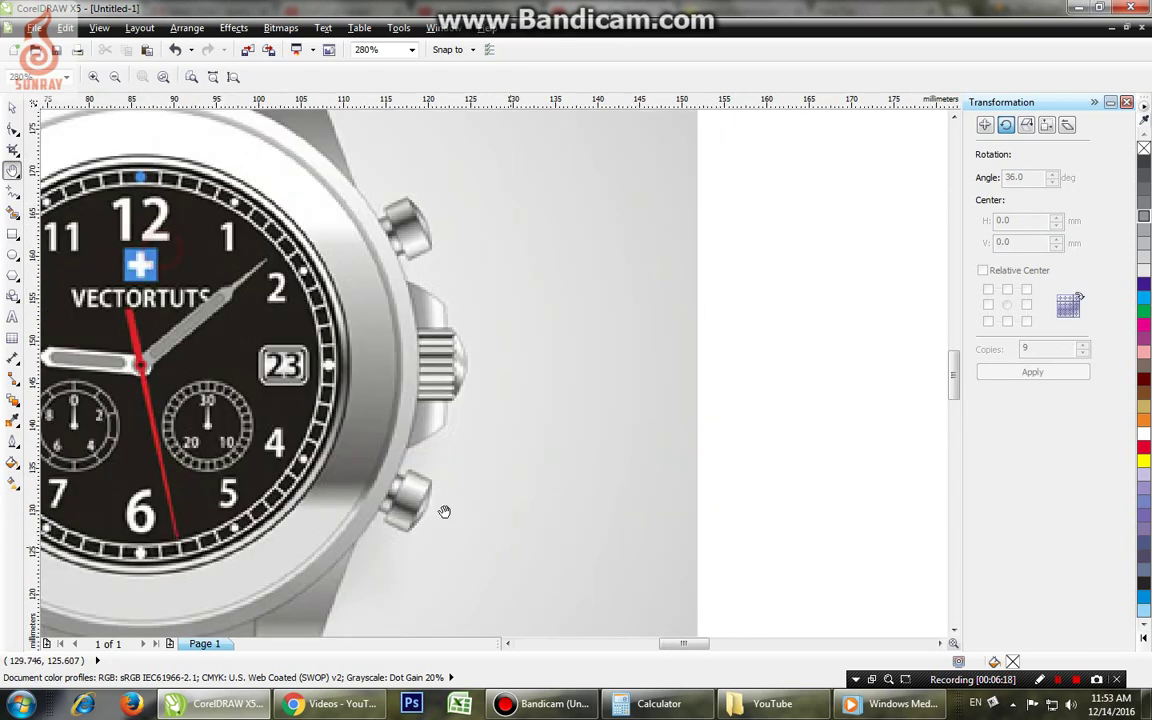
{"action": "left_click_drag", "start_coordinate": [547, 488], "coordinate": [321, 540]}
{"action": "left_click", "coordinate": [10, 236]}
{"action": "key", "text": "space"}
{"action": "left_click", "coordinate": [412, 527]}
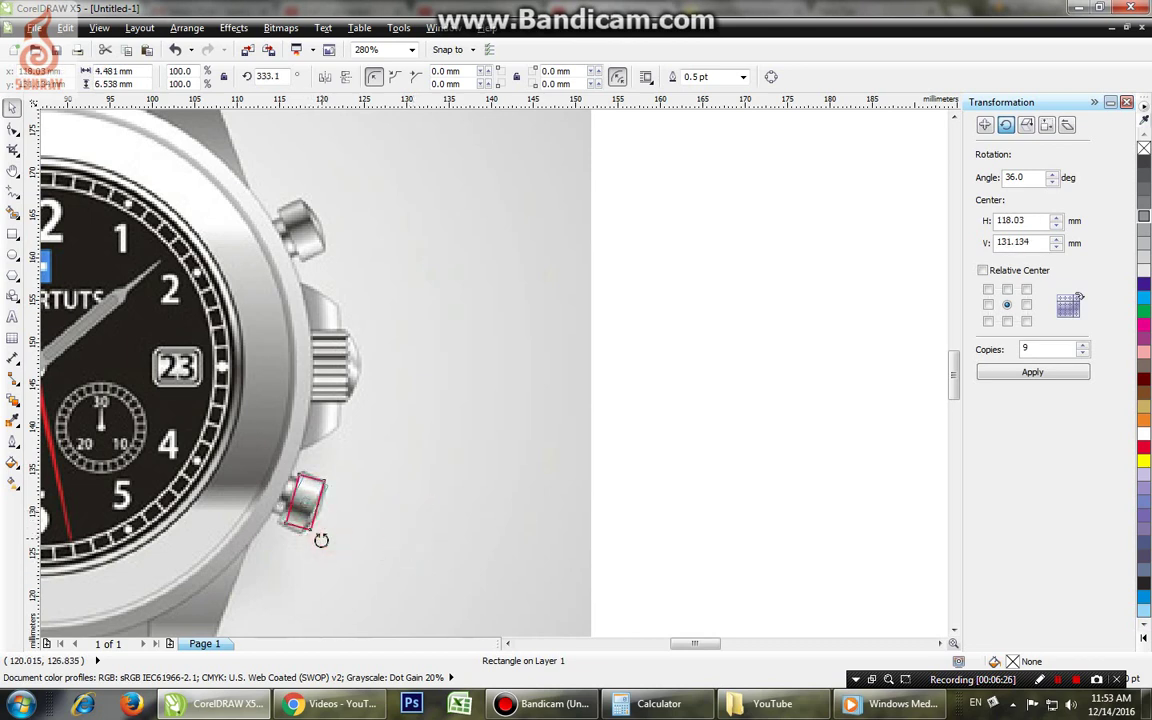
Step: Fit the rectangle to the pusher cap, refining its rotation to 334° and its extents to about 5.7 by 7.4 mm
{"action": "scroll", "coordinate": [307, 499], "scroll_direction": "up", "scroll_amount": 1}
{"action": "left_click_drag", "start_coordinate": [232, 482], "coordinate": [224, 480]}
{"action": "left_click_drag", "start_coordinate": [262, 438], "coordinate": [273, 431]}
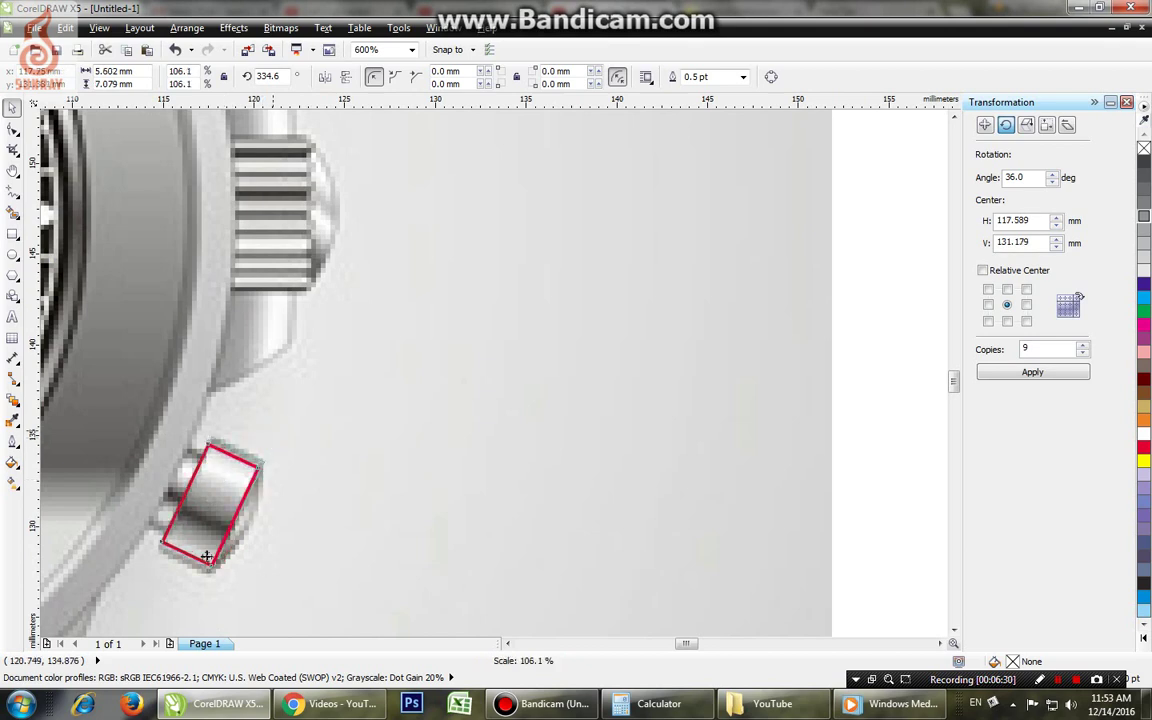
{"action": "left_click_drag", "start_coordinate": [157, 572], "coordinate": [151, 579]}
{"action": "left_click_drag", "start_coordinate": [207, 523], "coordinate": [210, 528]}
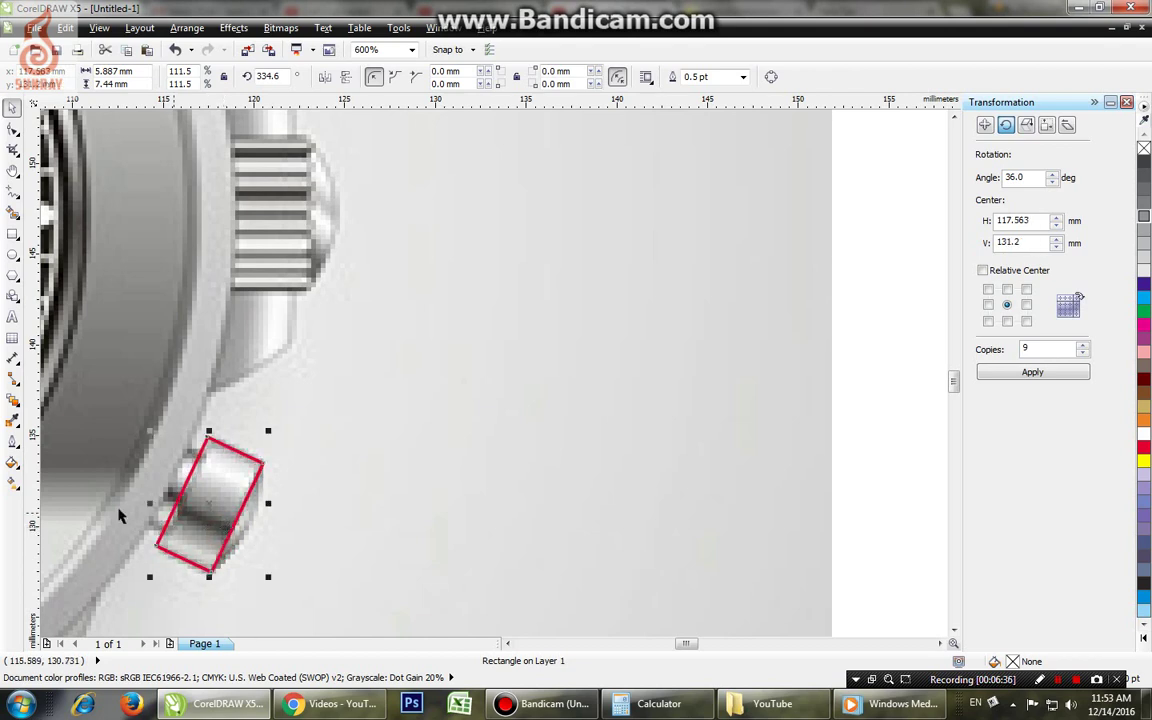
{"action": "left_click_drag", "start_coordinate": [150, 504], "coordinate": [154, 506]}
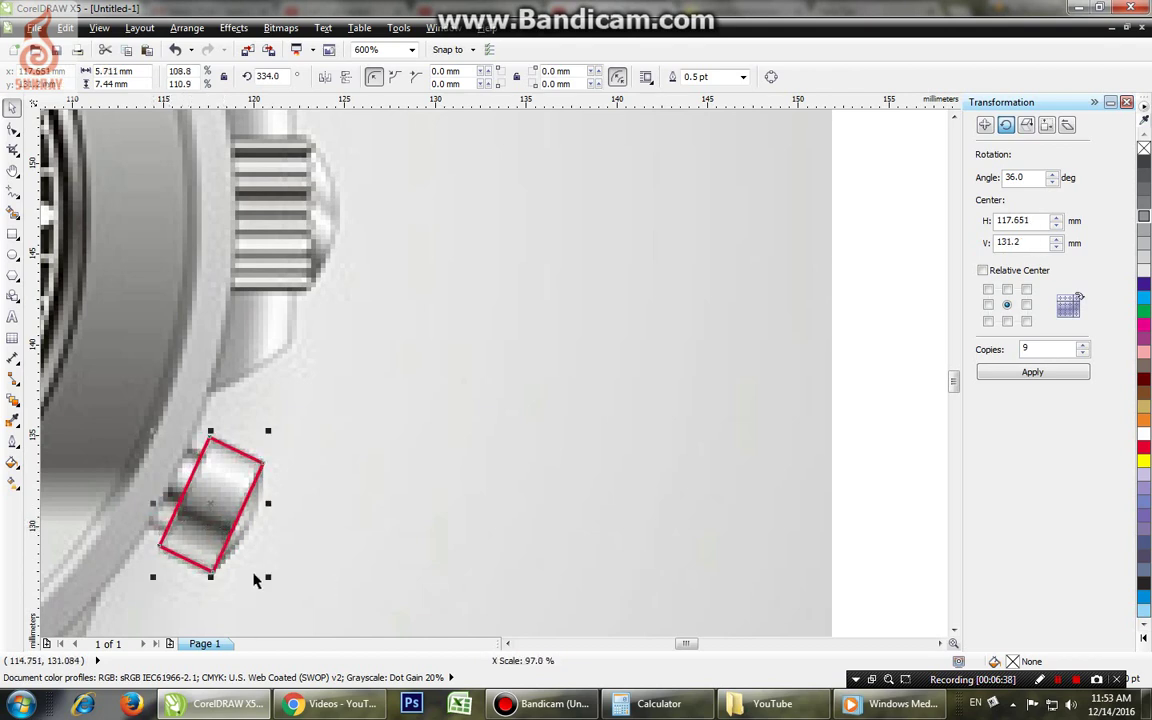
Step: Draw an ellipse about 3.6 by 5.9 mm, tilt it to about 345°, and place it over the cap's rounded outer end
{"action": "mouse_move", "coordinate": [427, 476]}
{"action": "left_mouse_down"}
{"action": "mouse_move", "coordinate": [489, 587]}
{"action": "mouse_move", "coordinate": [471, 602]}
{"action": "left_mouse_up"}
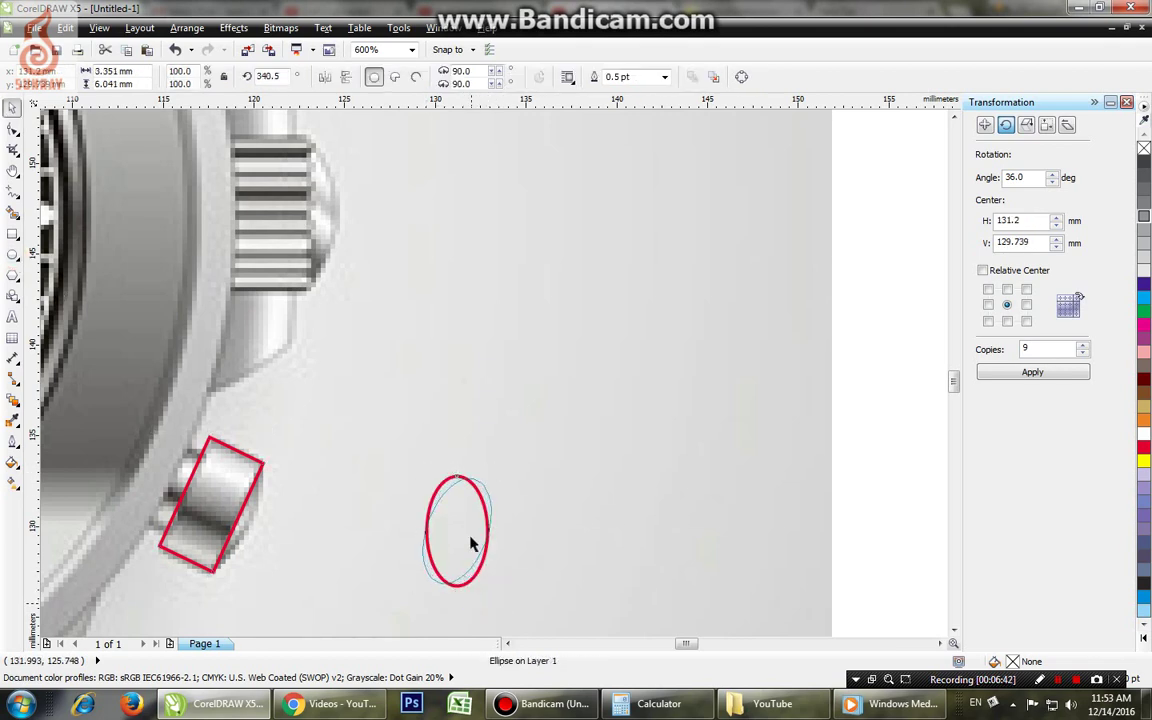
{"action": "left_click", "coordinate": [482, 482]}
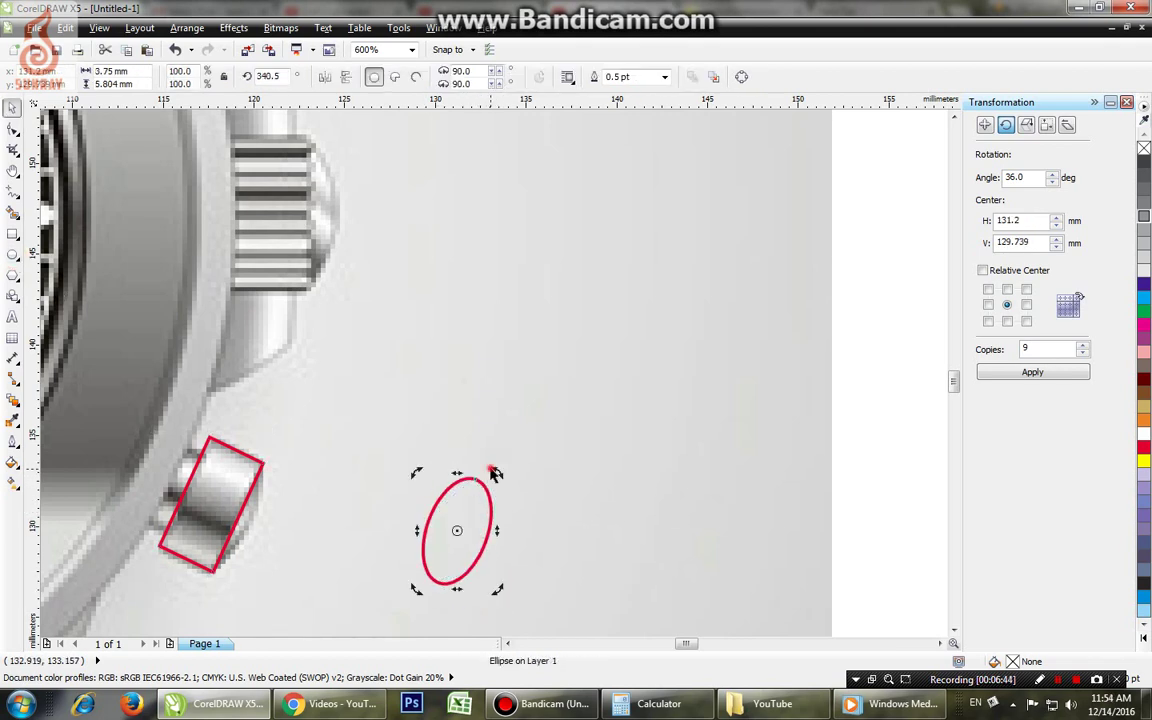
{"action": "left_click", "coordinate": [493, 493]}
{"action": "double_click", "coordinate": [465, 495]}
{"action": "left_click_drag", "start_coordinate": [498, 474], "coordinate": [493, 470]}
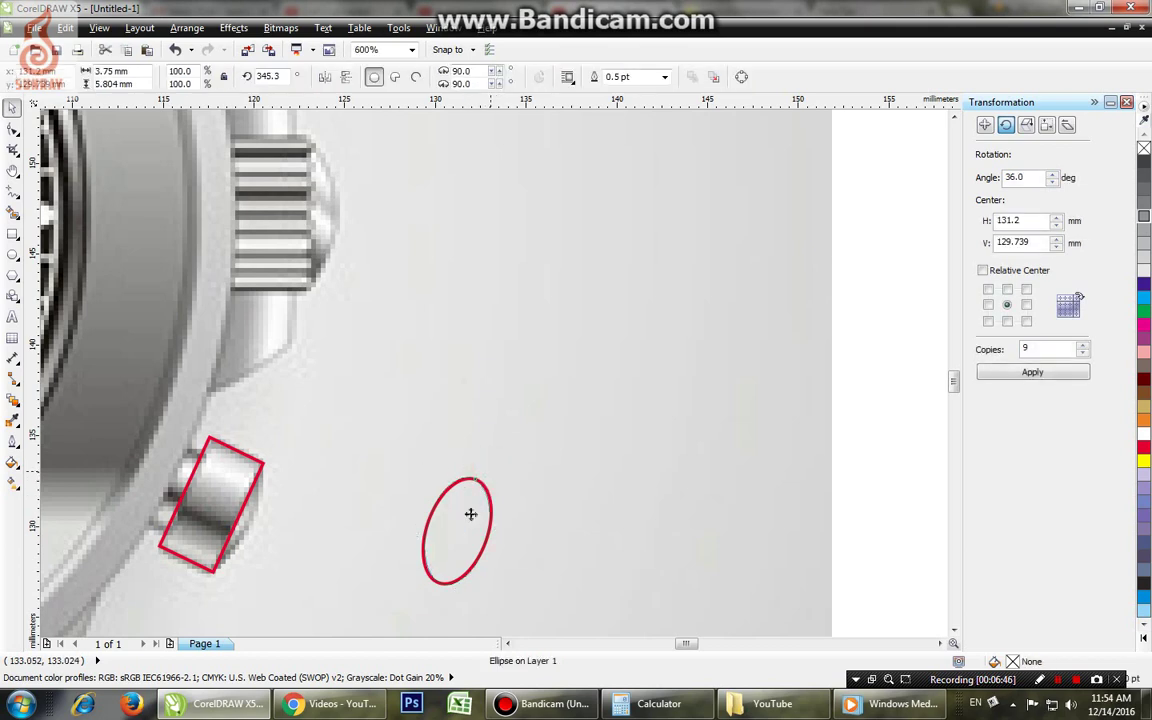
{"action": "left_click_drag", "start_coordinate": [433, 540], "coordinate": [248, 504]}
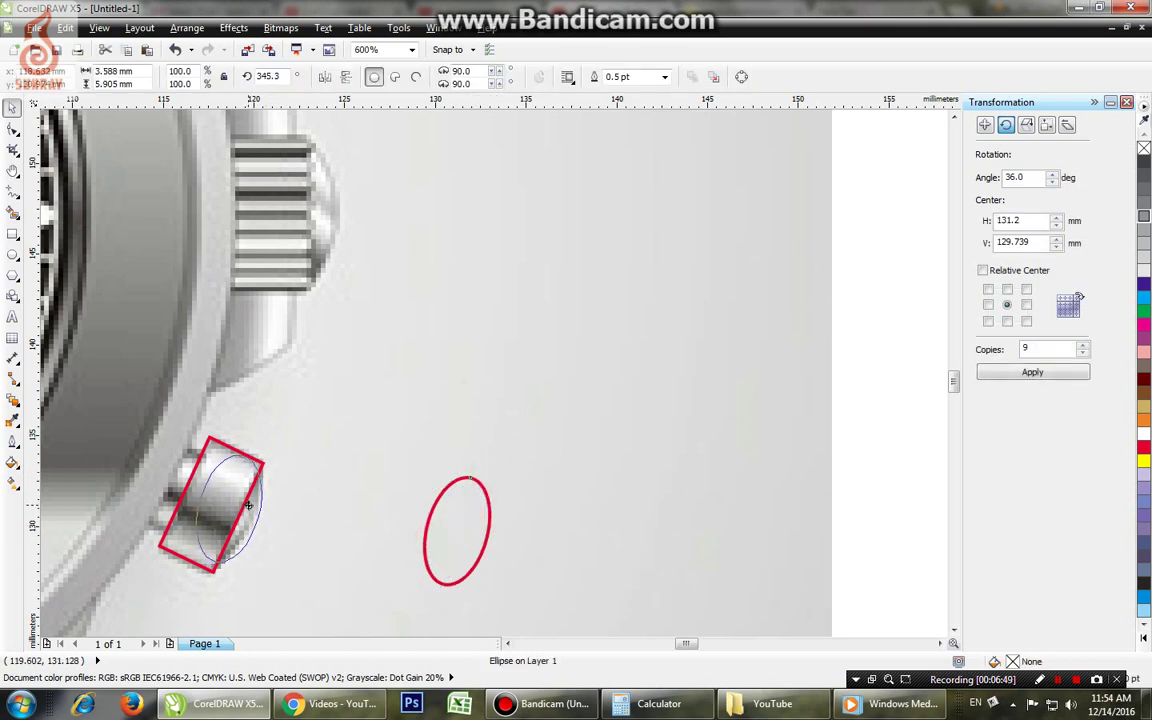
Step: Smart-fill the ellipse segment outside the cap rectangle with orange and delete the ellipse
{"action": "left_click", "coordinate": [12, 213]}
{"action": "left_click", "coordinate": [228, 482]}
{"action": "key", "text": "space"}
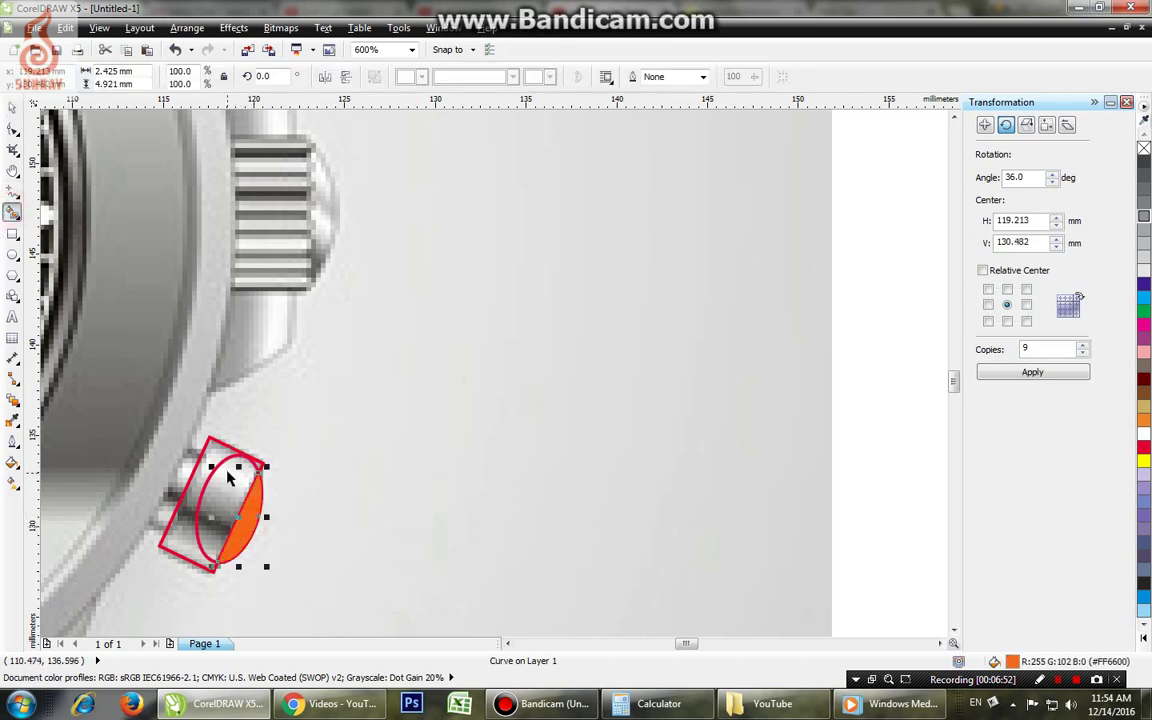
{"action": "key", "text": "Delete"}
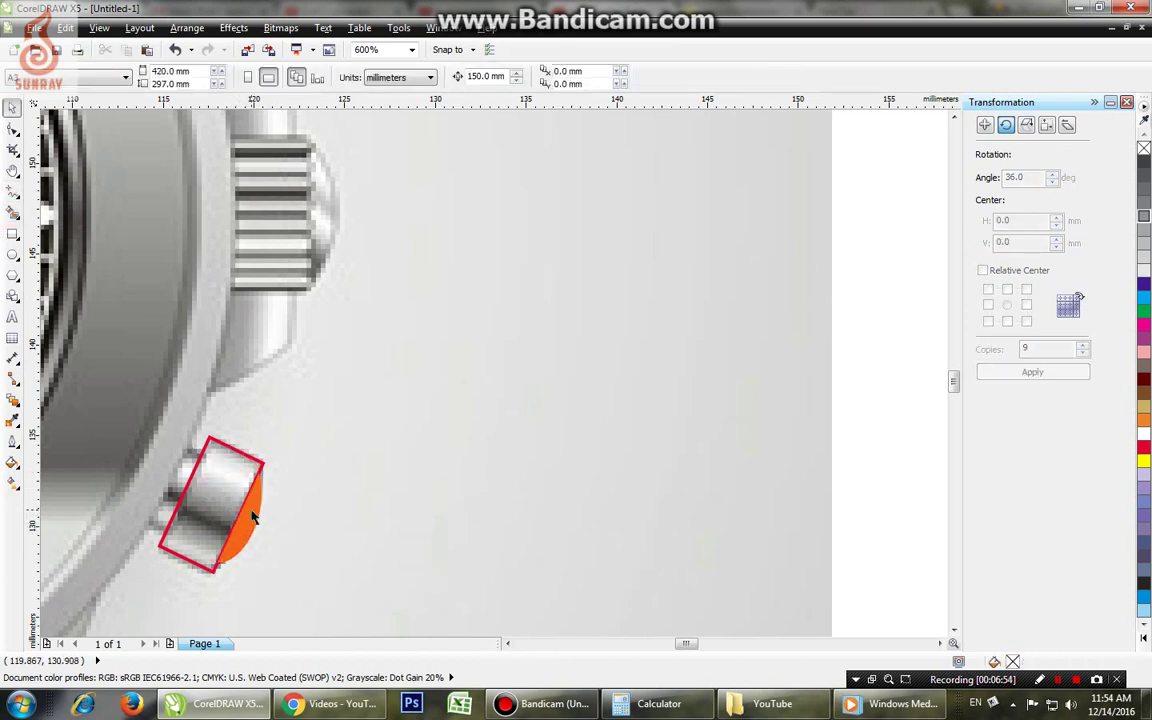
{"action": "left_click", "coordinate": [252, 468]}
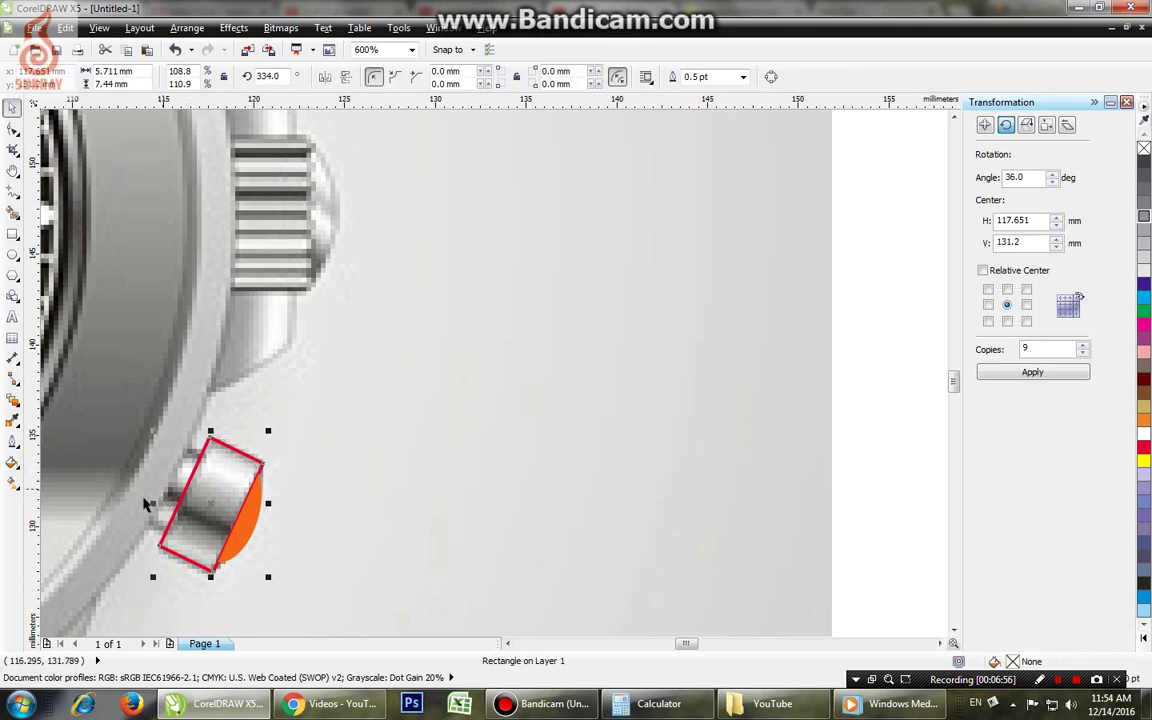
{"action": "left_click_drag", "start_coordinate": [268, 431], "coordinate": [176, 501]}
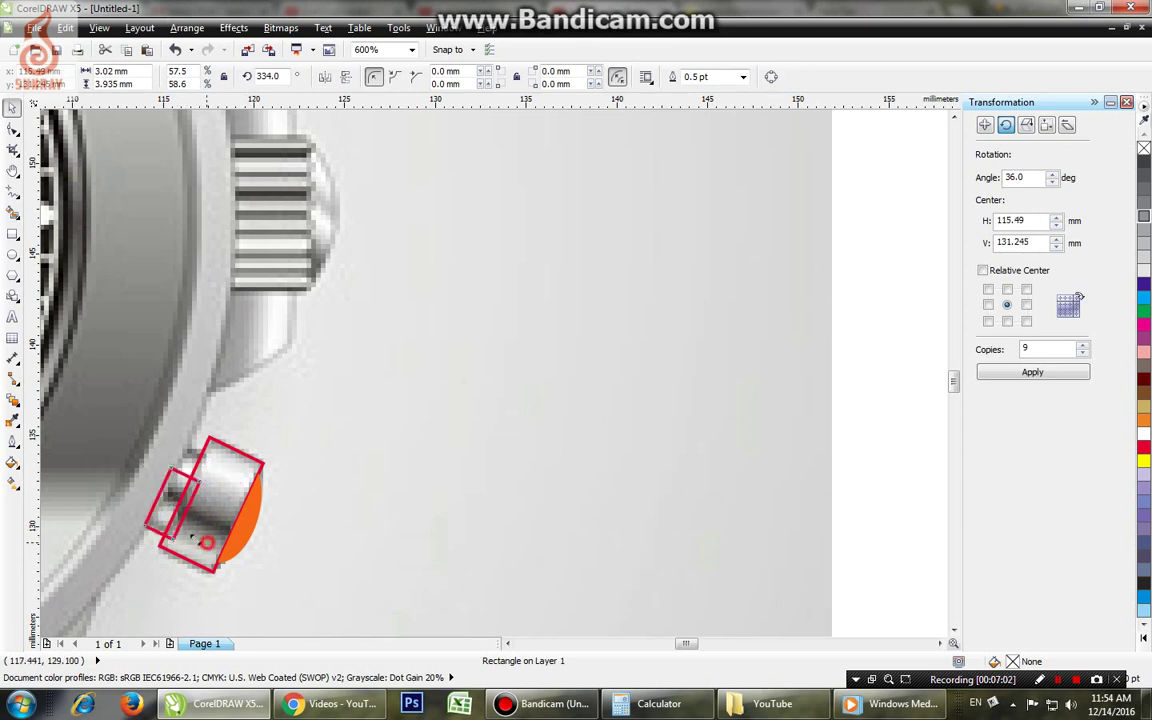
{"action": "mouse_move", "coordinate": [208, 545]}
{"action": "left_mouse_down"}
{"action": "mouse_move", "coordinate": [191, 525]}
{"action": "mouse_move", "coordinate": [199, 540]}
{"action": "left_mouse_up"}
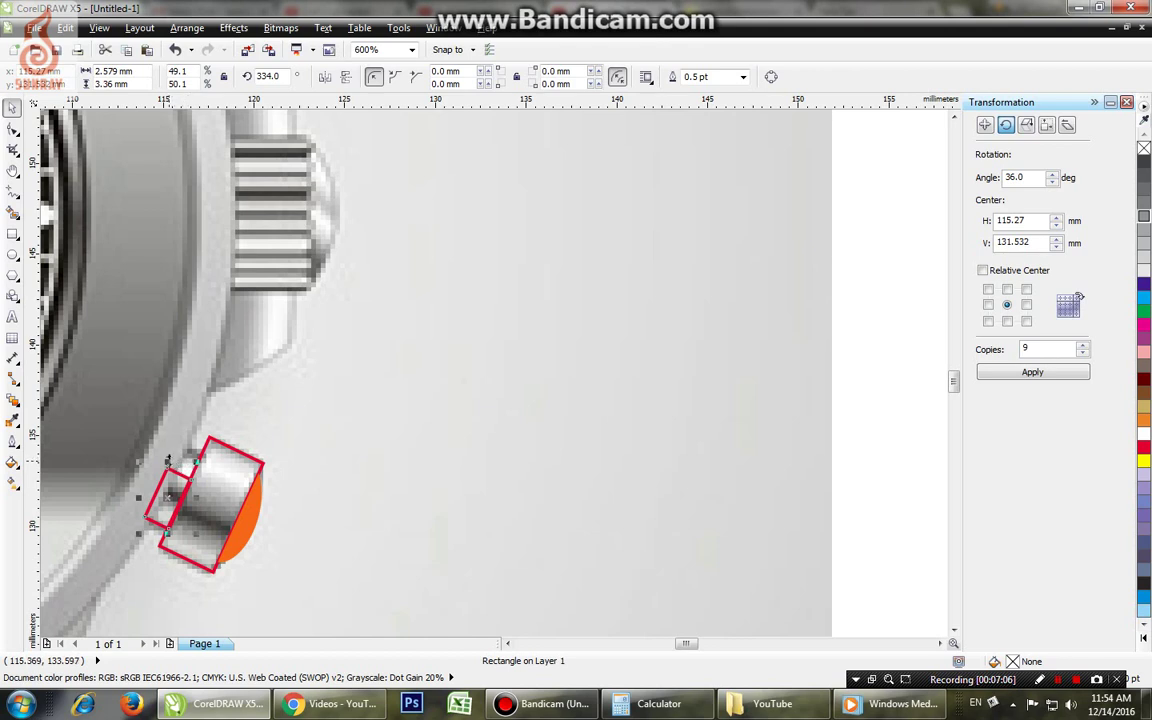
{"action": "left_click_drag", "start_coordinate": [168, 459], "coordinate": [185, 436]}
{"action": "left_click", "coordinate": [168, 436]}
{"action": "key", "text": "ctrl+z"}
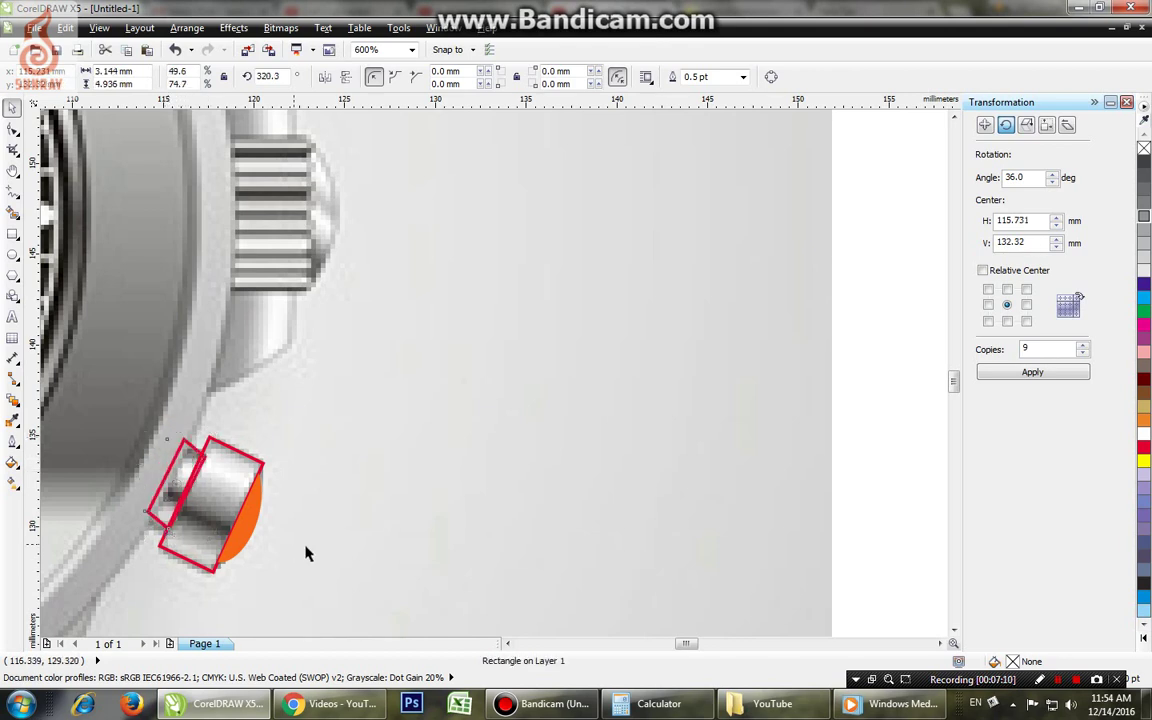
{"action": "left_click", "coordinate": [420, 507]}
Step: Draw a narrow upright rectangle about 1 mm wide and place it over the lower pusher's neck
{"action": "left_click", "coordinate": [12, 234]}
{"action": "left_click_drag", "start_coordinate": [361, 400], "coordinate": [299, 468]}
{"action": "key", "text": "space"}
{"action": "left_click", "coordinate": [370, 430]}
{"action": "key", "text": "ctrl+z"}
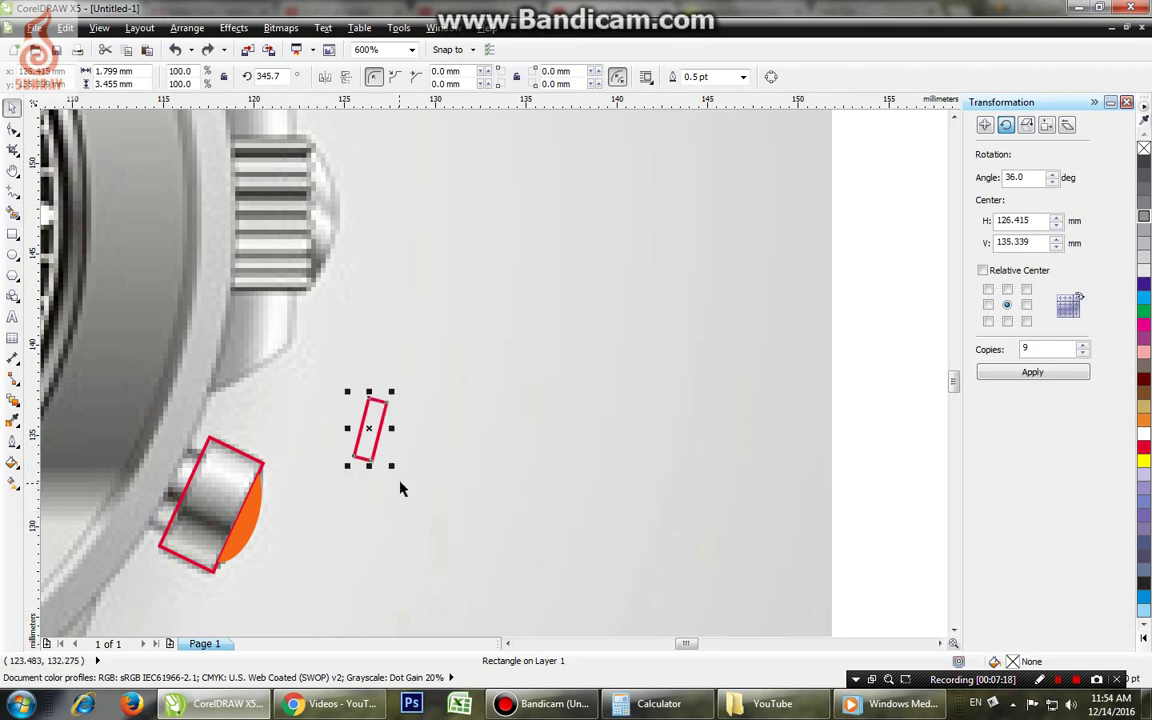
{"action": "key", "text": "ctrl+z"}
{"action": "left_click_drag", "start_coordinate": [370, 466], "coordinate": [170, 497]}
{"action": "left_click", "coordinate": [370, 464]}
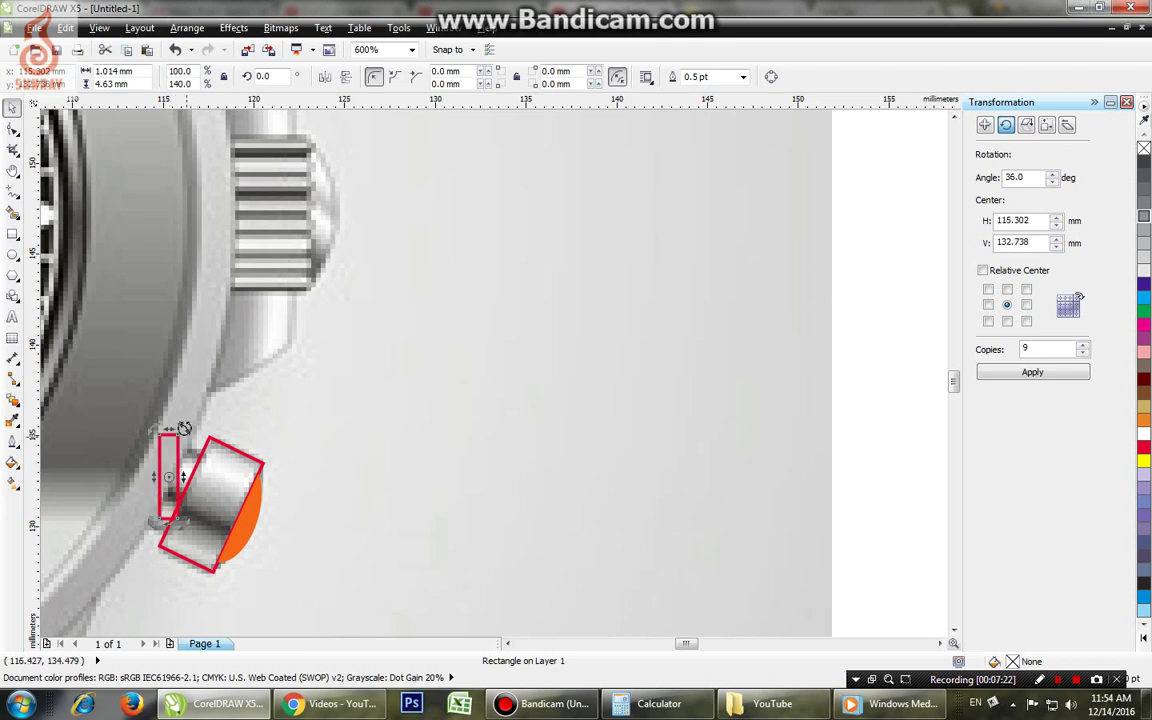
Step: Rotate the neck rectangle to about 336° and resize it to about 3 by 5 mm overall so it meets the cap
{"action": "left_click_drag", "start_coordinate": [184, 429], "coordinate": [184, 468]}
{"action": "left_click_drag", "start_coordinate": [145, 540], "coordinate": [141, 540]}
{"action": "left_click", "coordinate": [167, 518]}
{"action": "left_click_drag", "start_coordinate": [222, 462], "coordinate": [172, 440]}
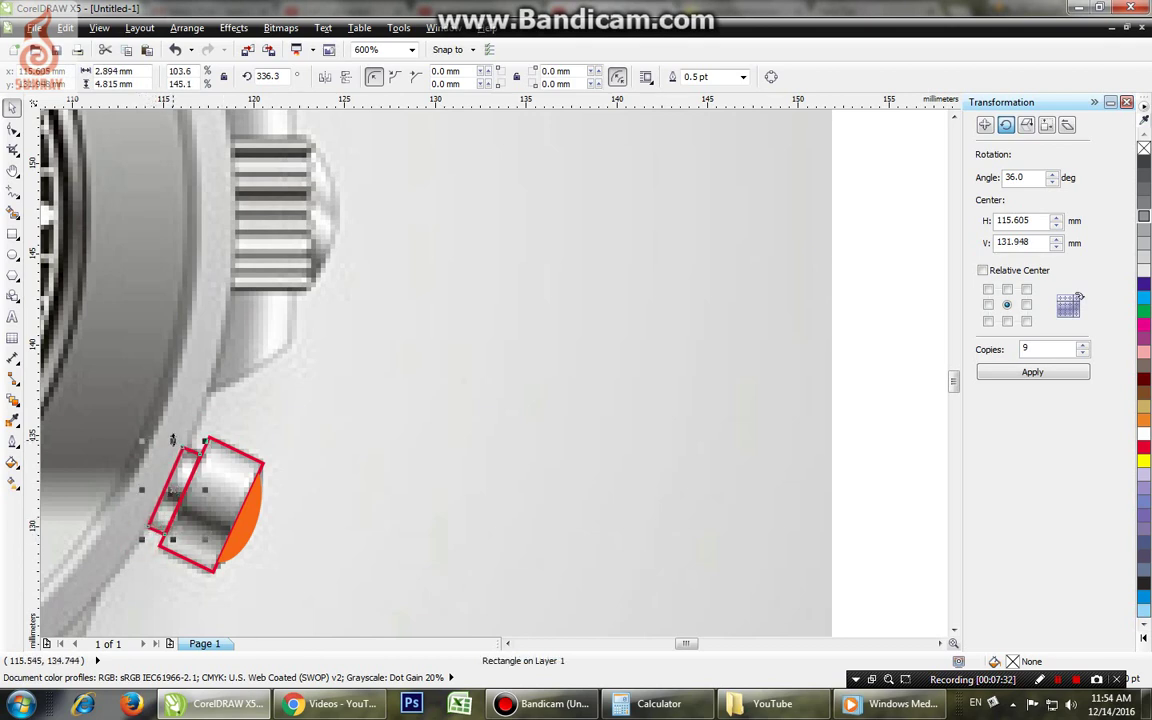
{"action": "left_click", "coordinate": [141, 437]}
{"action": "left_click", "coordinate": [186, 452]}
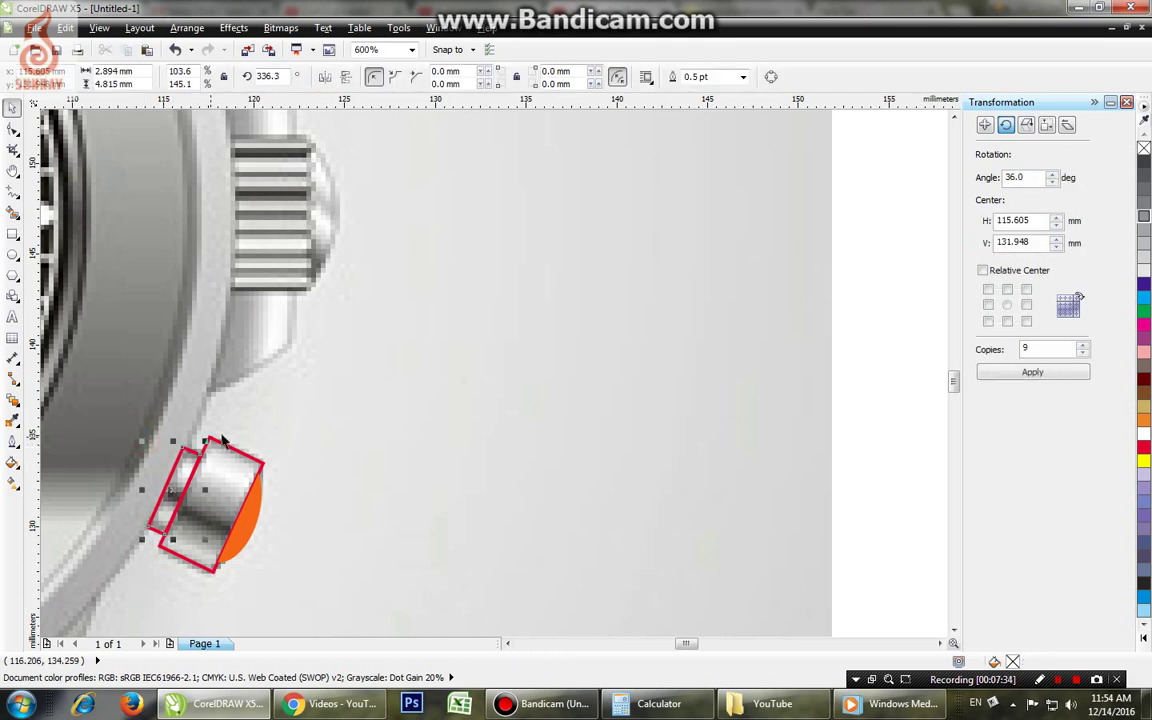
{"action": "left_click_drag", "start_coordinate": [205, 441], "coordinate": [212, 438]}
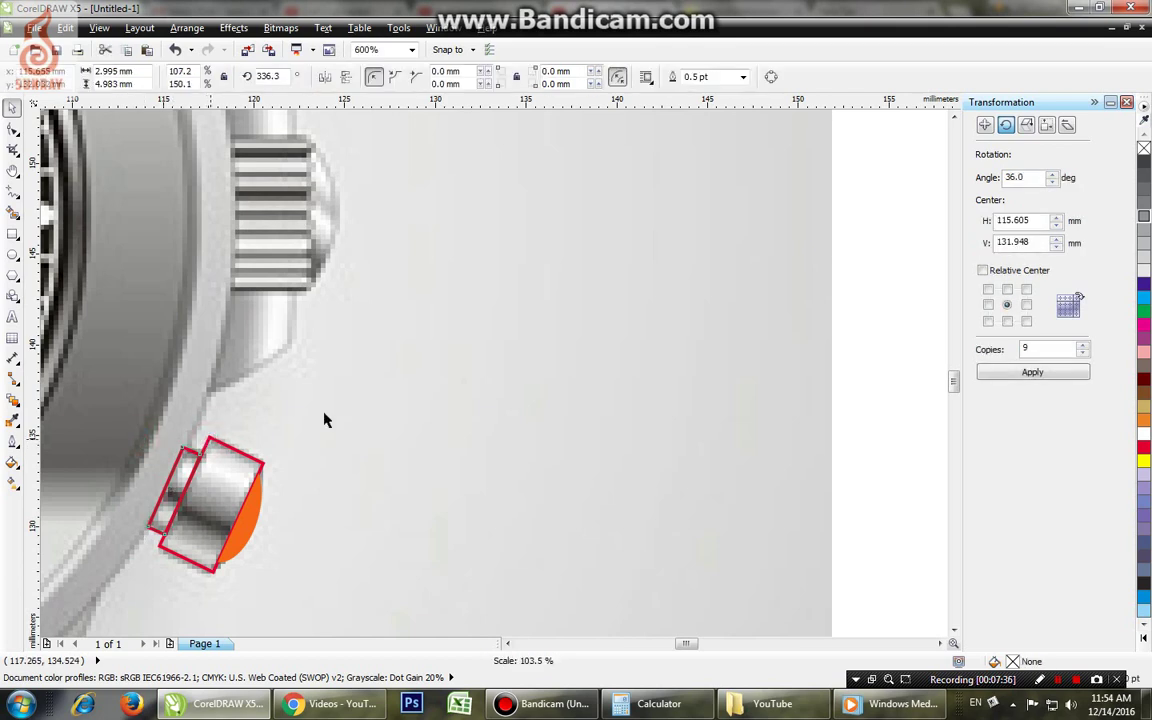
{"action": "left_click", "coordinate": [381, 412]}
Step: Start a custom linear fountain fill for the cap rectangle and add a white stop at 83%
{"action": "left_click", "coordinate": [242, 510]}
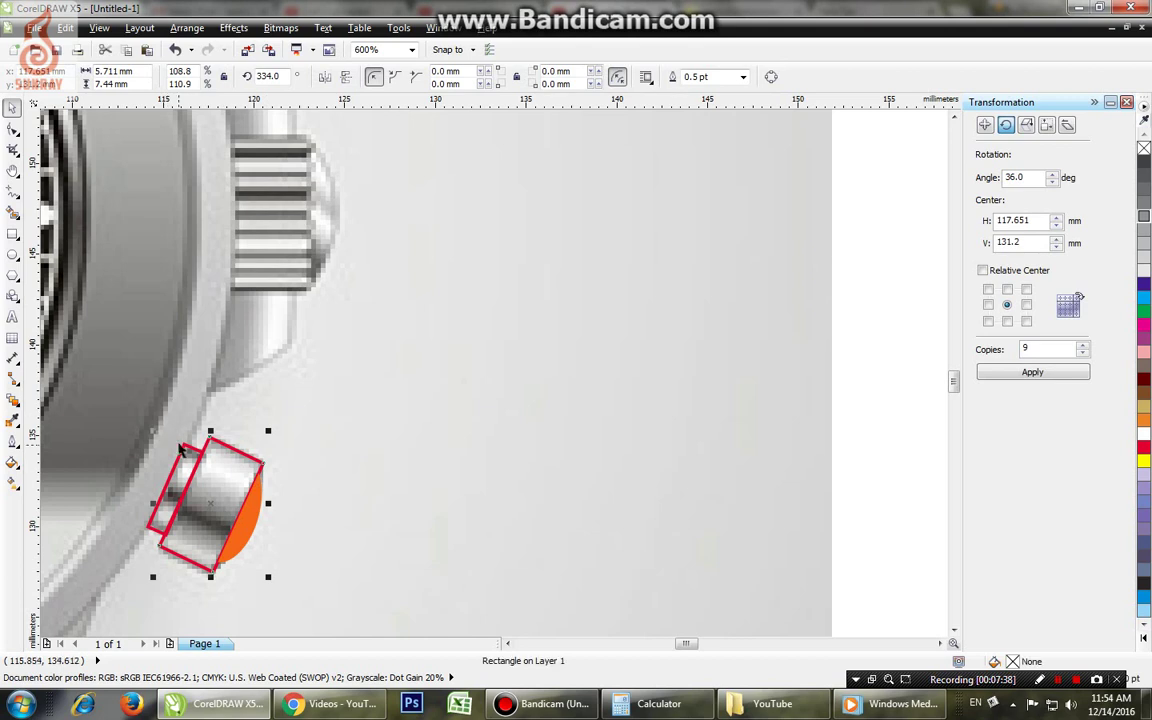
{"action": "key", "text": "F11"}
{"action": "left_click", "coordinate": [508, 336]}
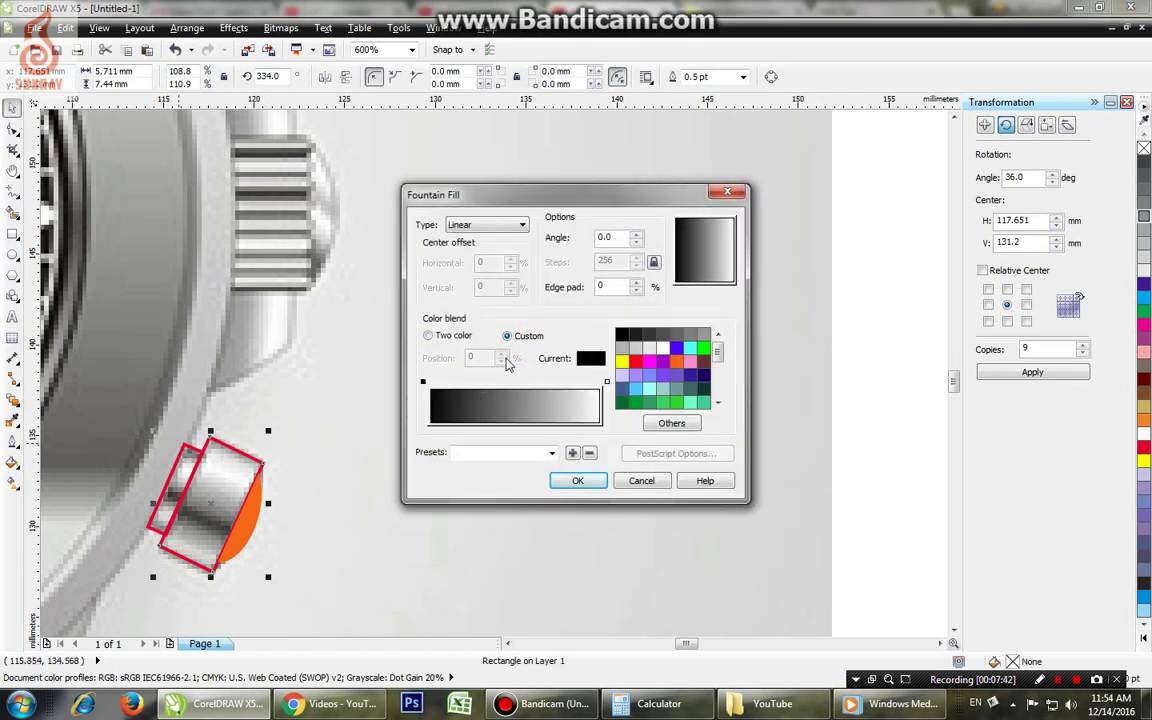
{"action": "left_click", "coordinate": [607, 383]}
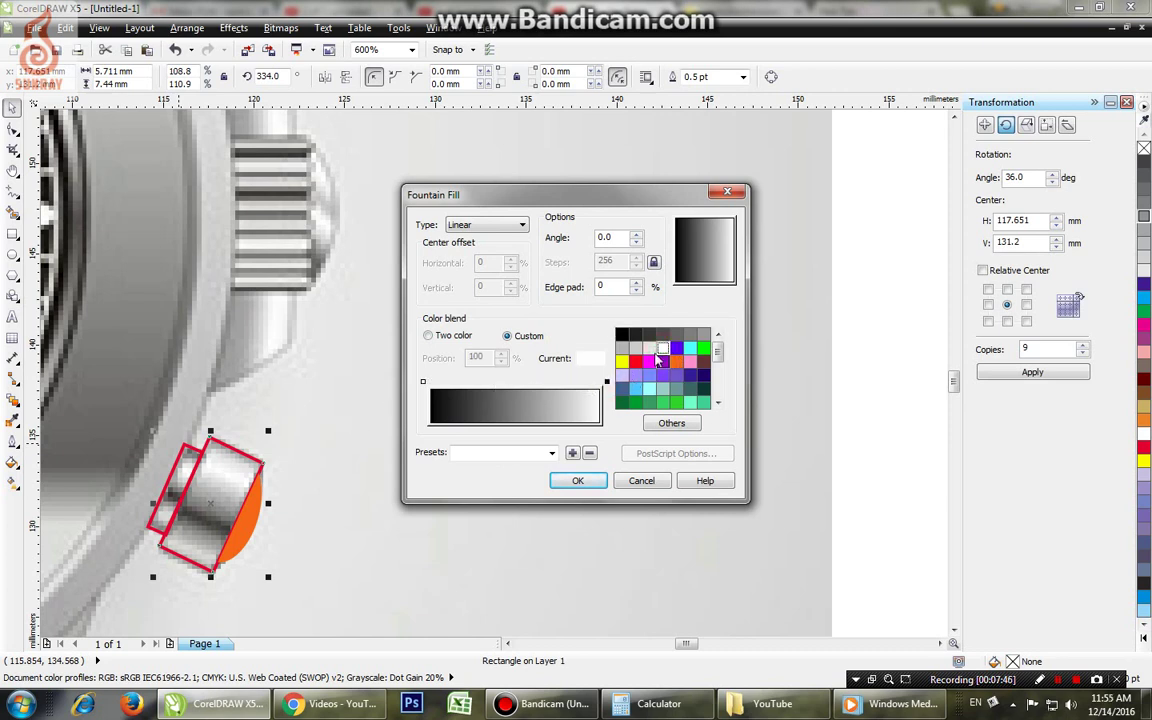
{"action": "double_click", "coordinate": [588, 383]}
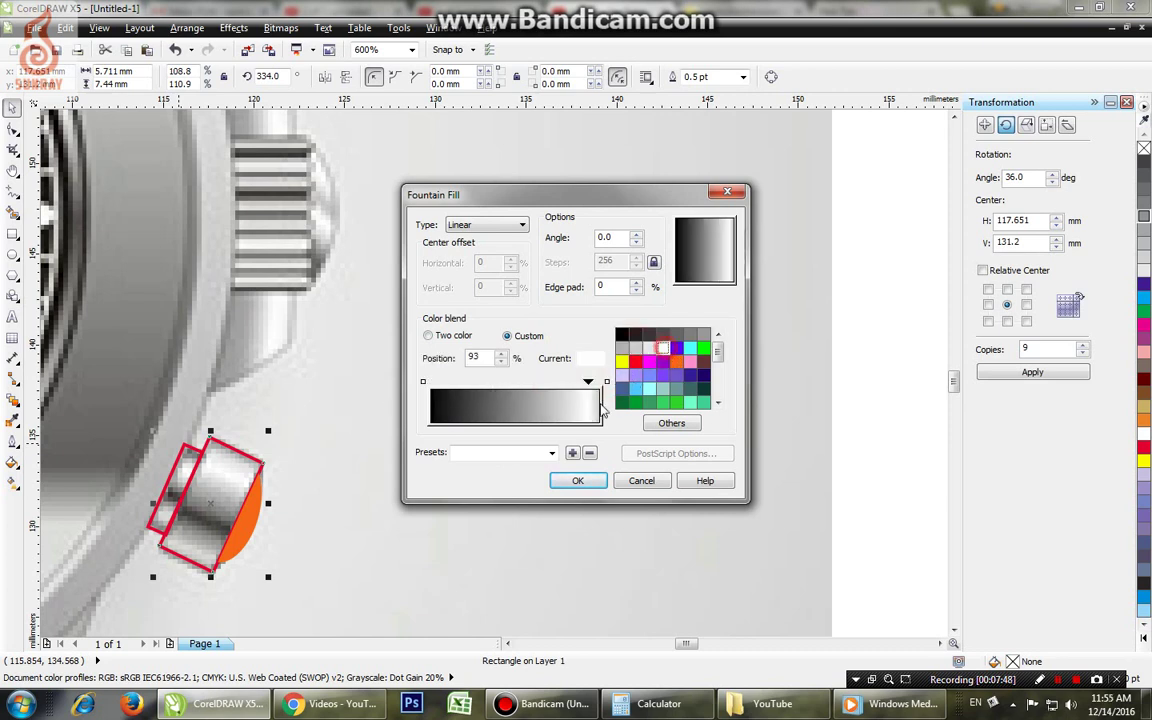
{"action": "left_click", "coordinate": [584, 385]}
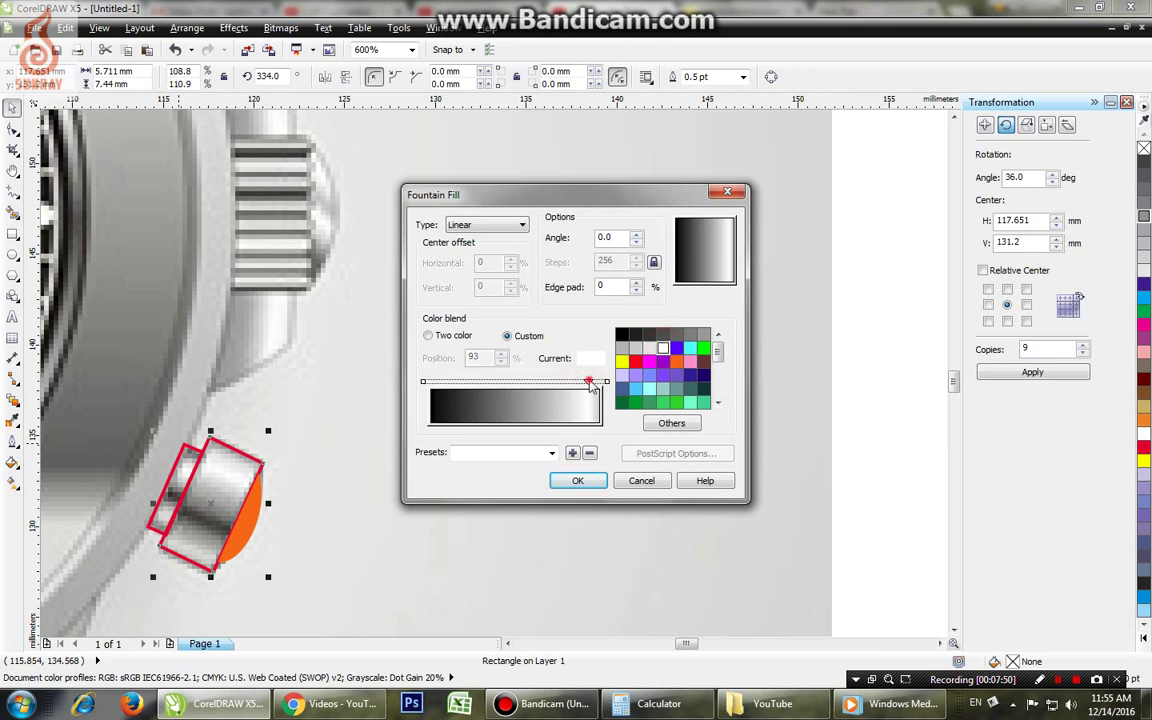
{"action": "left_click_drag", "start_coordinate": [589, 382], "coordinate": [570, 382]}
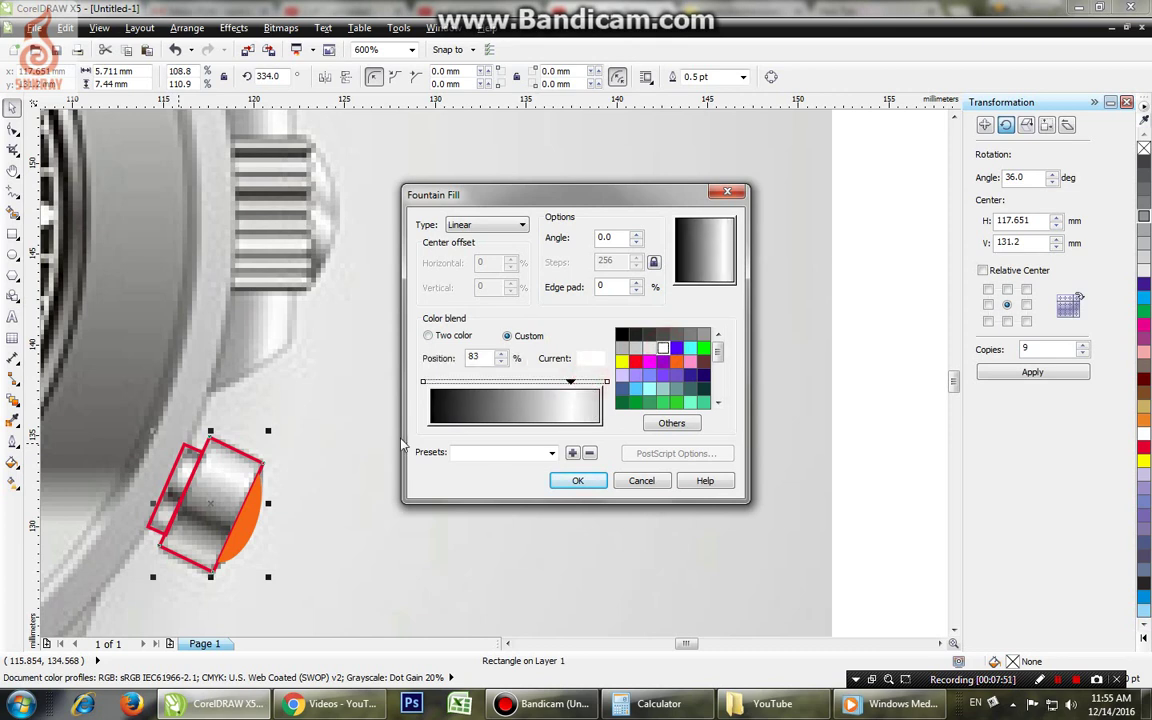
{"action": "left_click", "coordinate": [568, 400]}
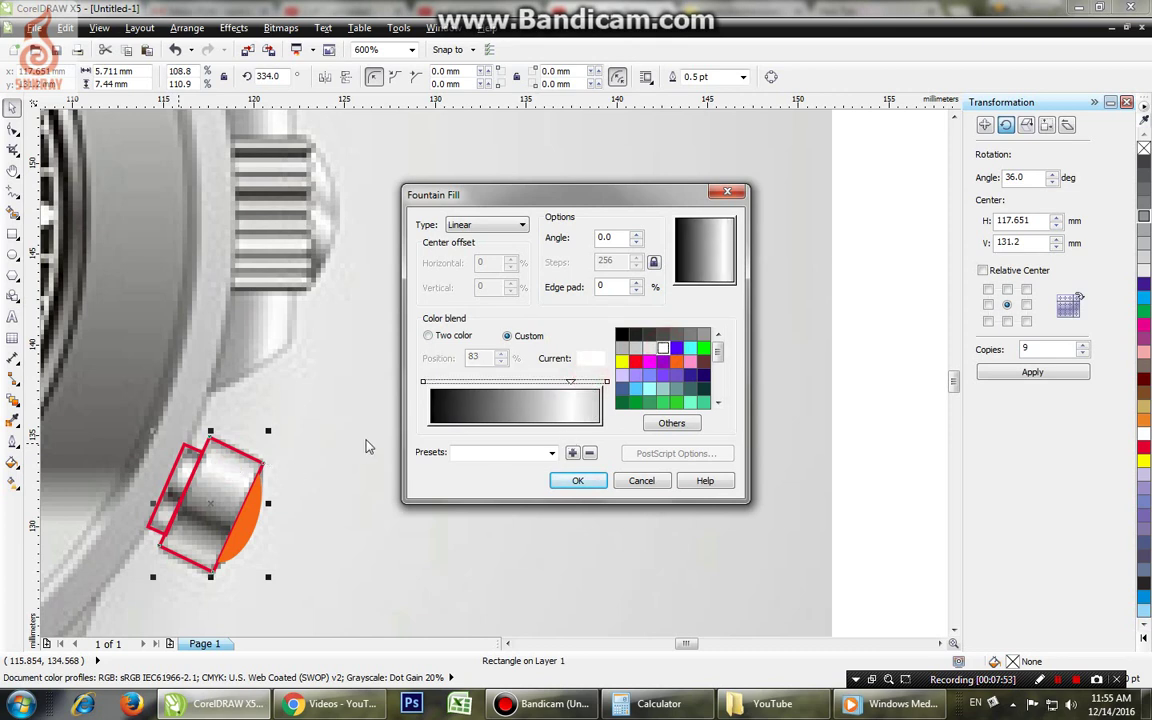
Step: Add a mid-grey stop at 47% and a white stop at 24%, make the start colour grey, and apply the fill at a 90° angle
{"action": "double_click", "coordinate": [511, 383]}
{"action": "left_click", "coordinate": [690, 335]}
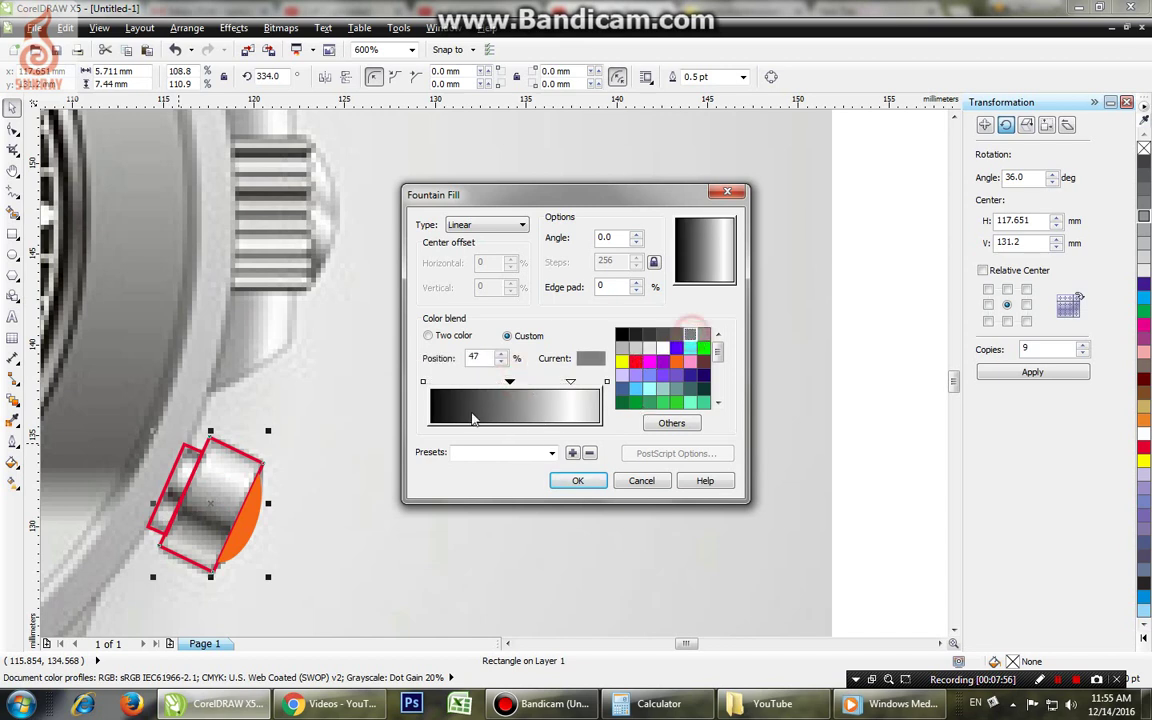
{"action": "double_click", "coordinate": [470, 382]}
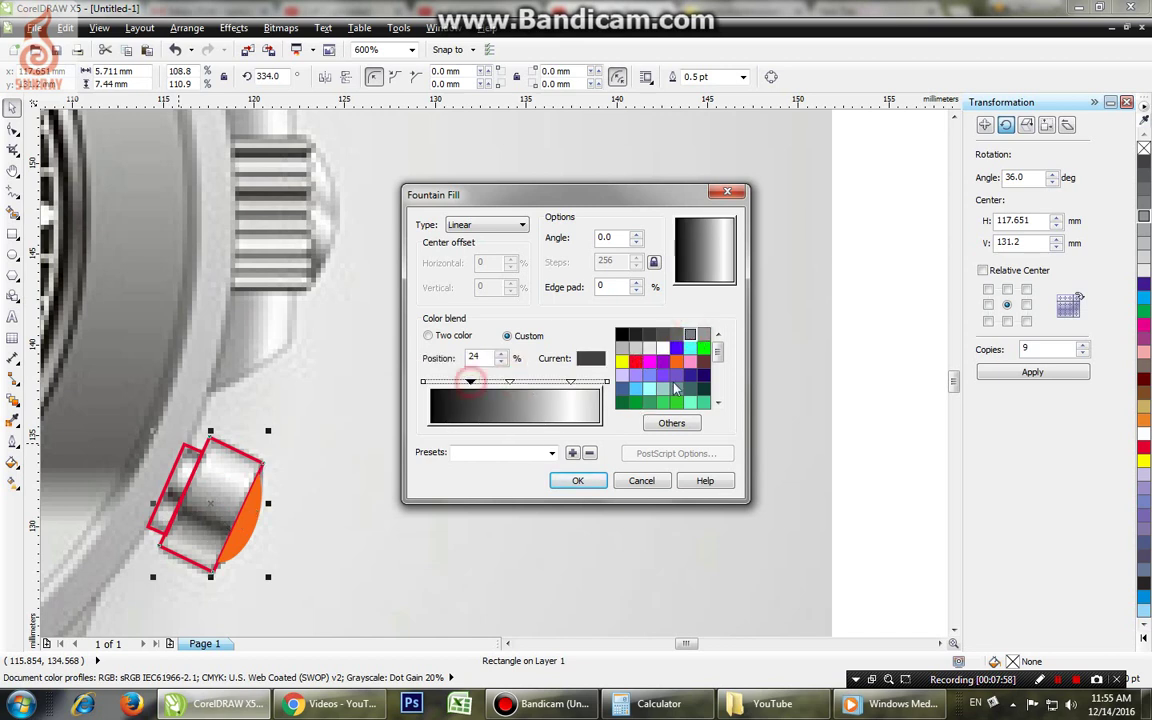
{"action": "left_click", "coordinate": [663, 348]}
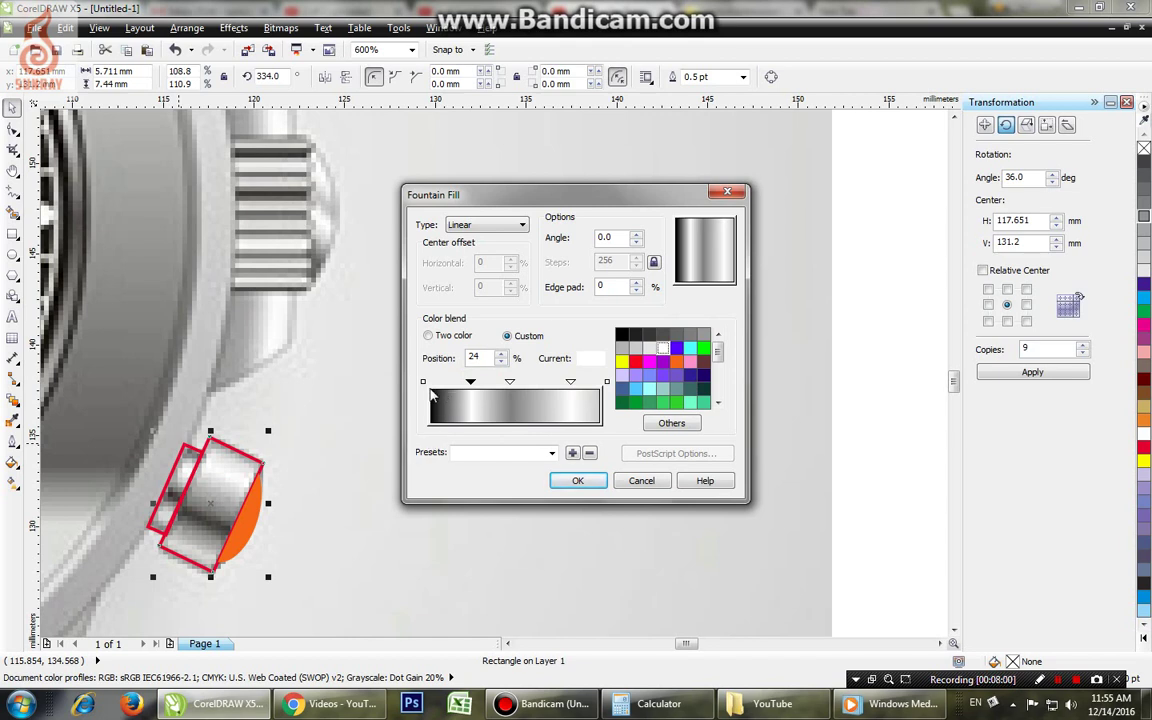
{"action": "left_click", "coordinate": [423, 381]}
{"action": "left_click", "coordinate": [623, 349]}
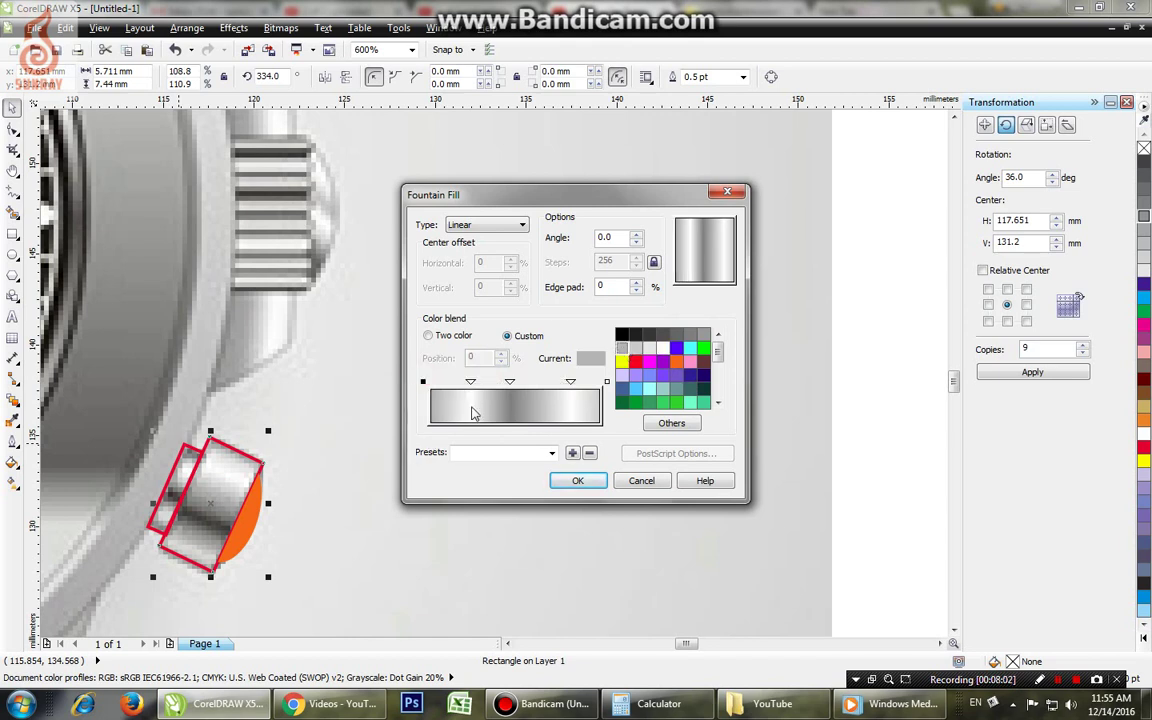
{"action": "left_click", "coordinate": [704, 337]}
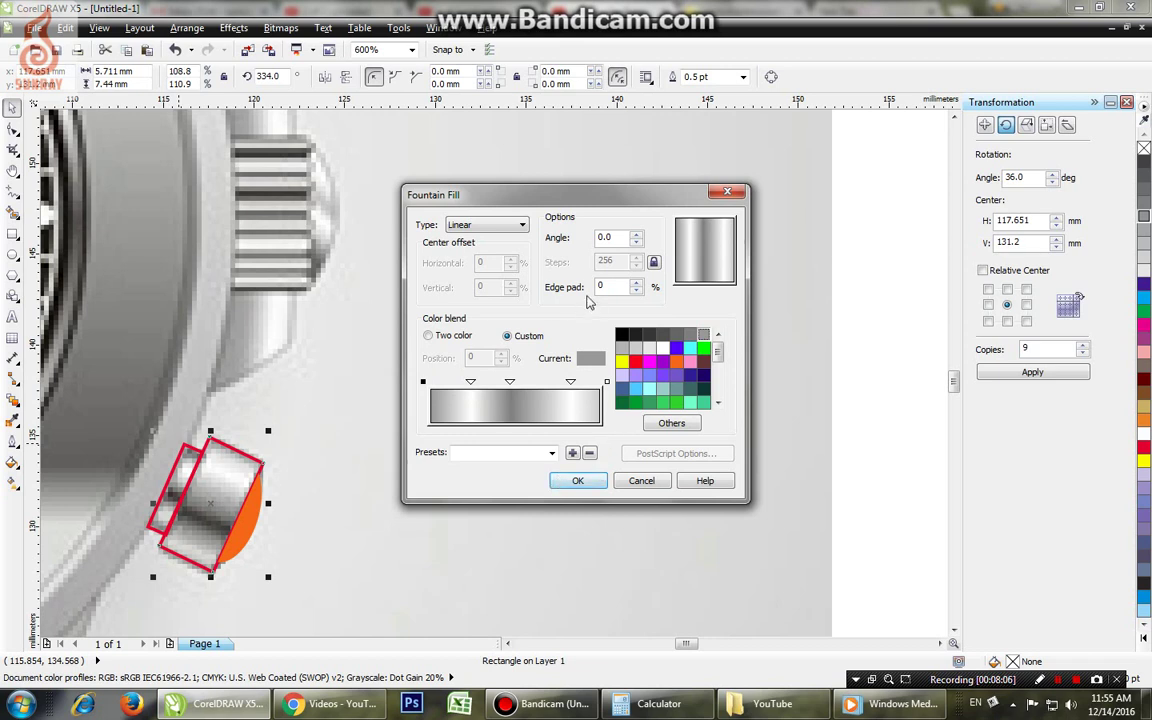
{"action": "double_click", "coordinate": [617, 236]}
{"action": "type", "text": "90"}
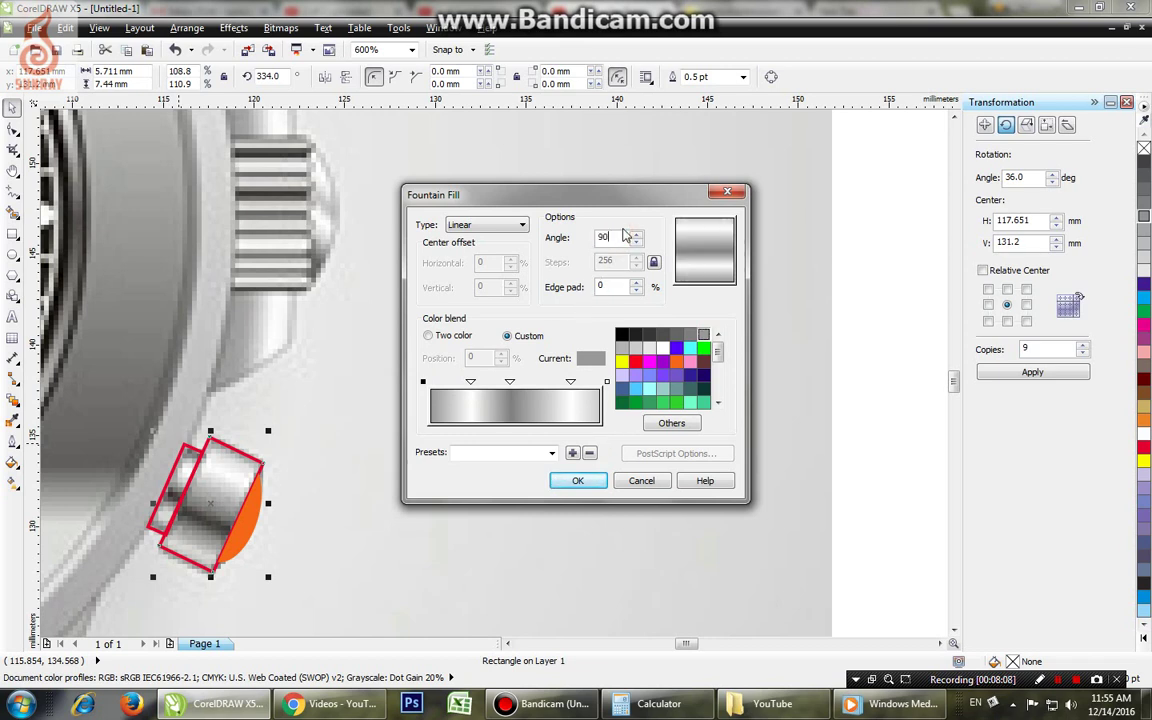
{"action": "key", "text": "Return"}
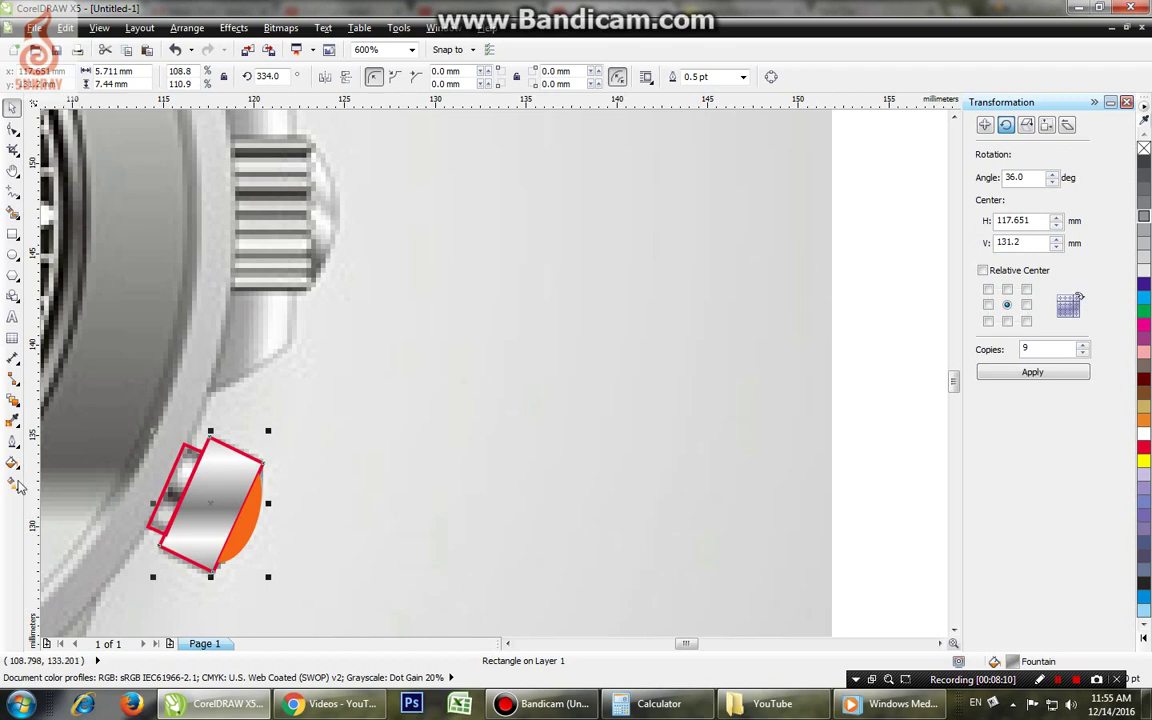
Step: Realign the cap's linear gradient with the Interactive Fill tool so it runs along the outer edge of the tilted cap
{"action": "left_click", "coordinate": [15, 483]}
{"action": "left_click_drag", "start_coordinate": [213, 437], "coordinate": [251, 457]}
{"action": "left_click_drag", "start_coordinate": [213, 574], "coordinate": [198, 561]}
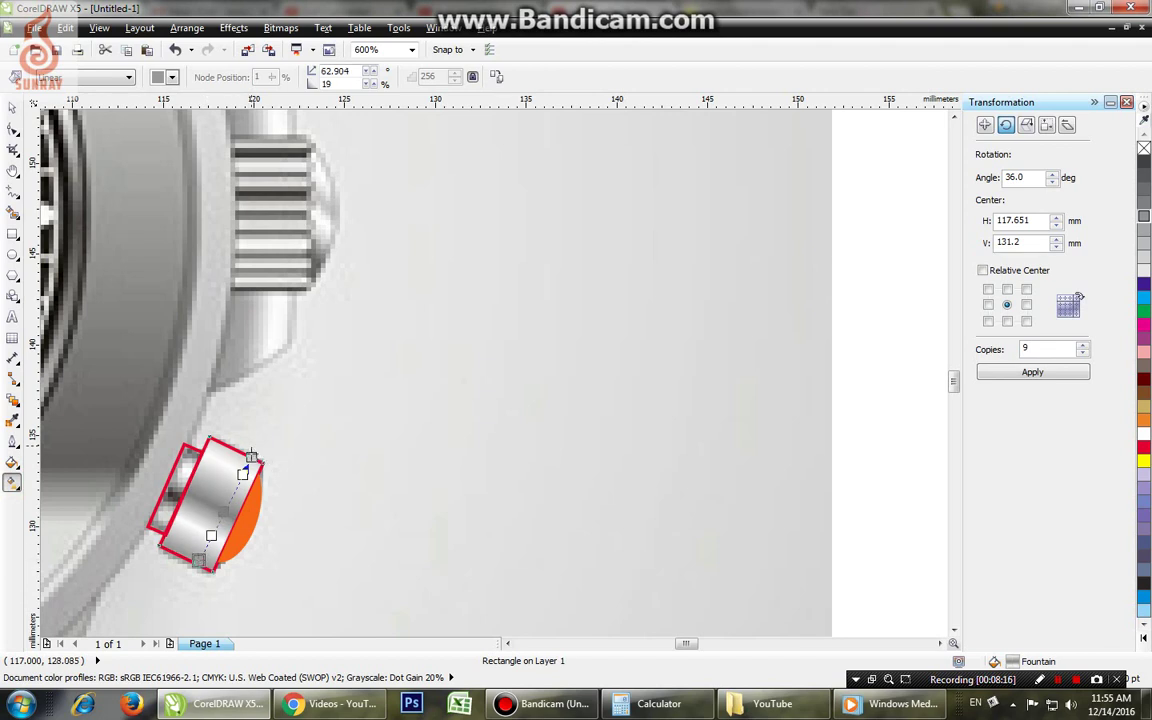
{"action": "left_click_drag", "start_coordinate": [251, 457], "coordinate": [250, 463]}
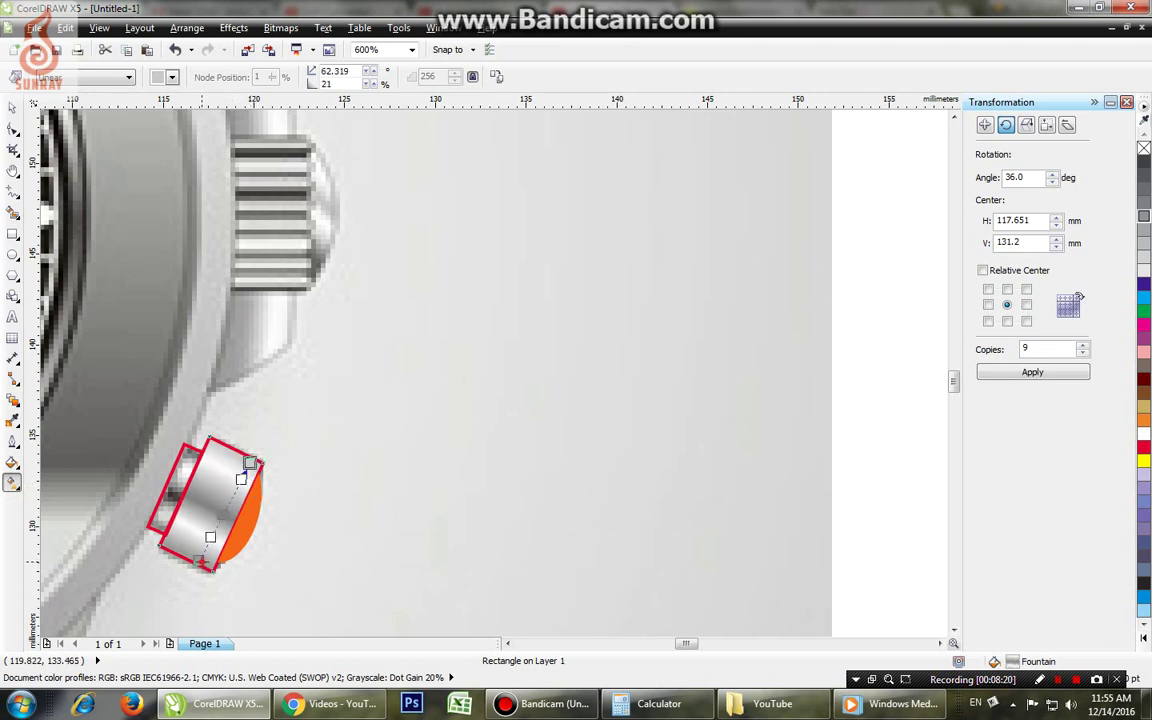
{"action": "left_click_drag", "start_coordinate": [199, 561], "coordinate": [214, 568]}
{"action": "key", "text": "space"}
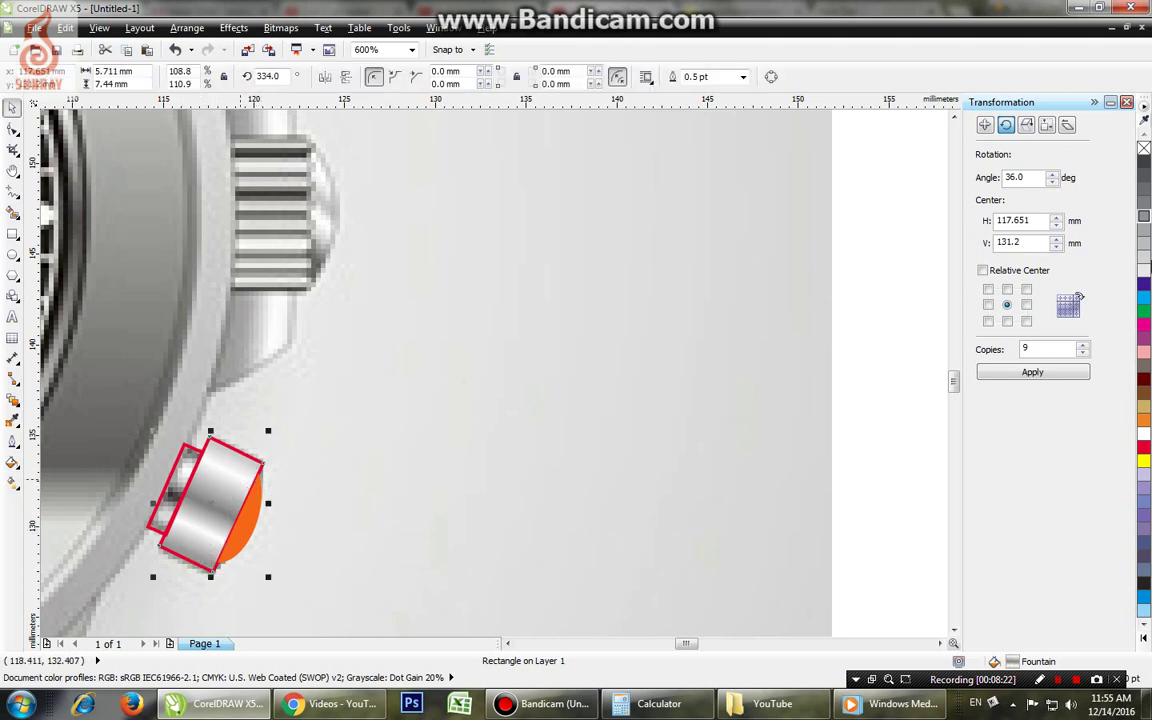
Step: Try a light grey sampled from the cap on the orange end segment, and fill it with 70% black instead
{"action": "left_click", "coordinate": [240, 537]}
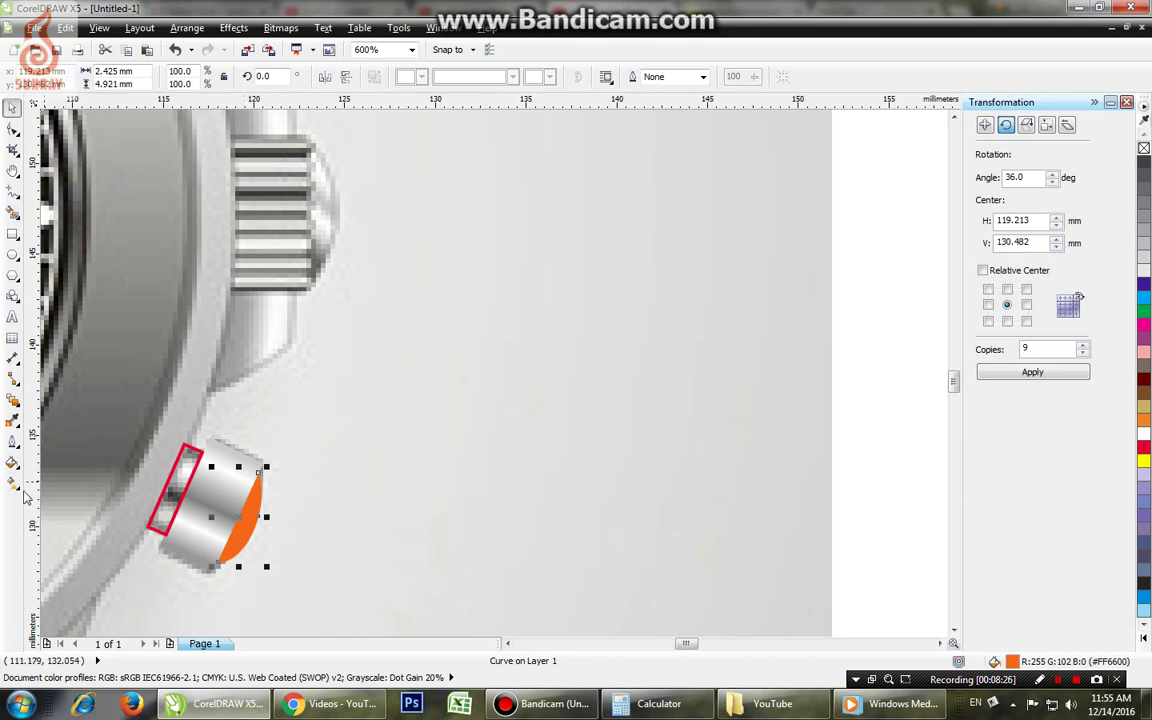
{"action": "left_click", "coordinate": [13, 421]}
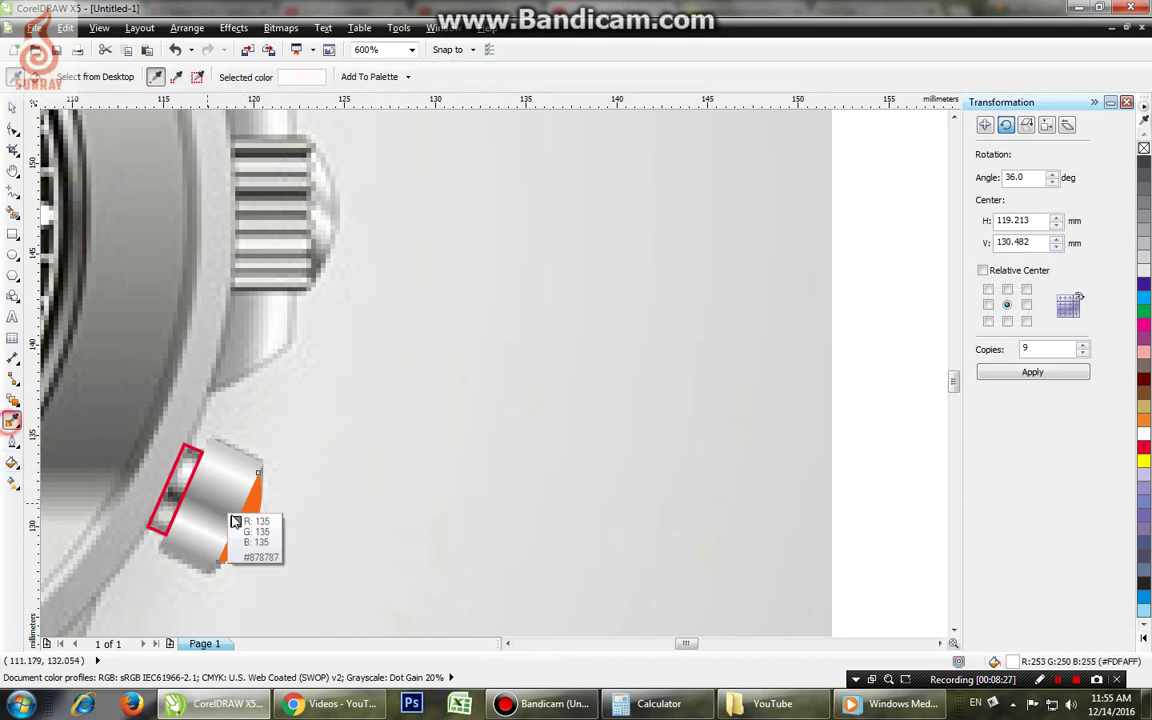
{"action": "left_click", "coordinate": [240, 465]}
{"action": "left_click", "coordinate": [256, 531]}
{"action": "key", "text": "space"}
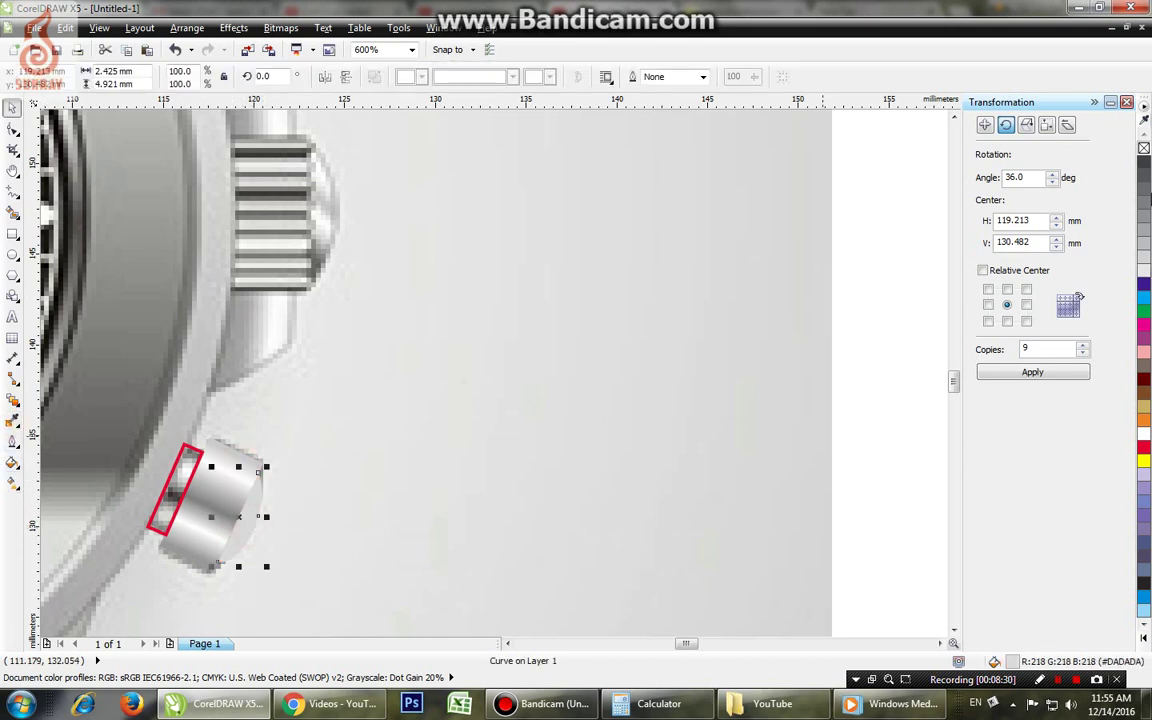
{"action": "left_click", "coordinate": [1146, 195]}
Step: Copy the cap's gradient fill and outline attributes to the neck rectangle with the Attributes Eyedropper
{"action": "left_click", "coordinate": [183, 474]}
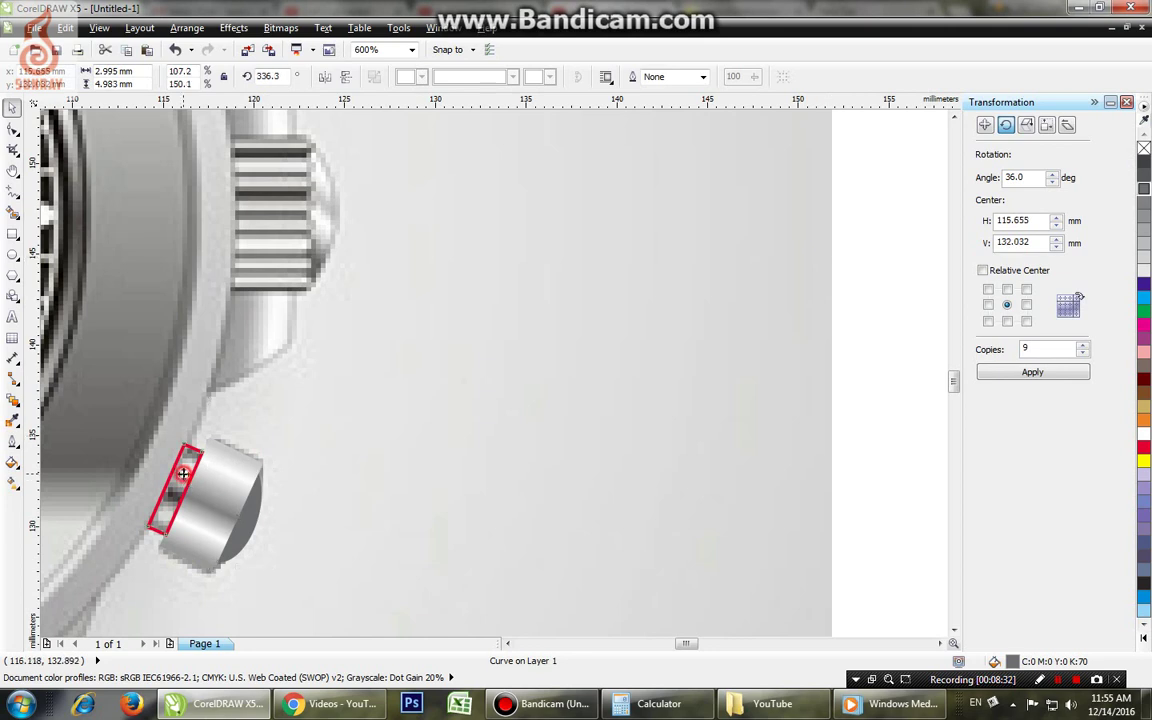
{"action": "key", "text": "space"}
{"action": "left_click", "coordinate": [14, 421]}
{"action": "left_click", "coordinate": [13, 421]}
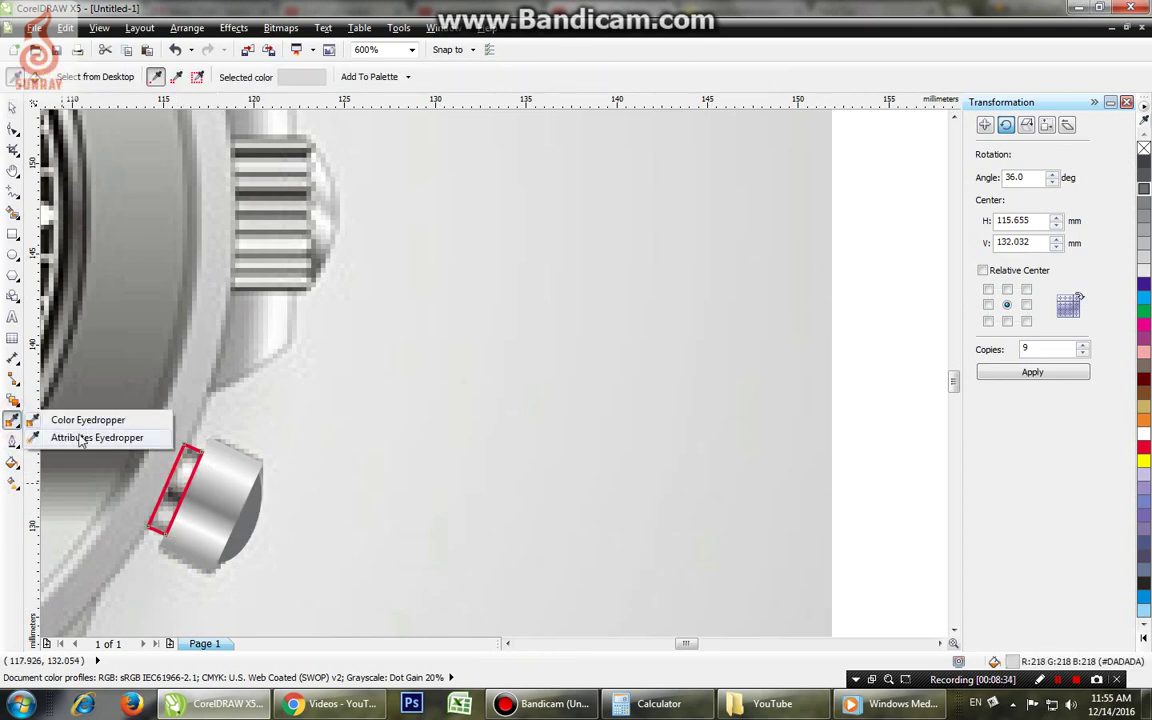
{"action": "left_click", "coordinate": [100, 437]}
{"action": "left_click", "coordinate": [178, 474]}
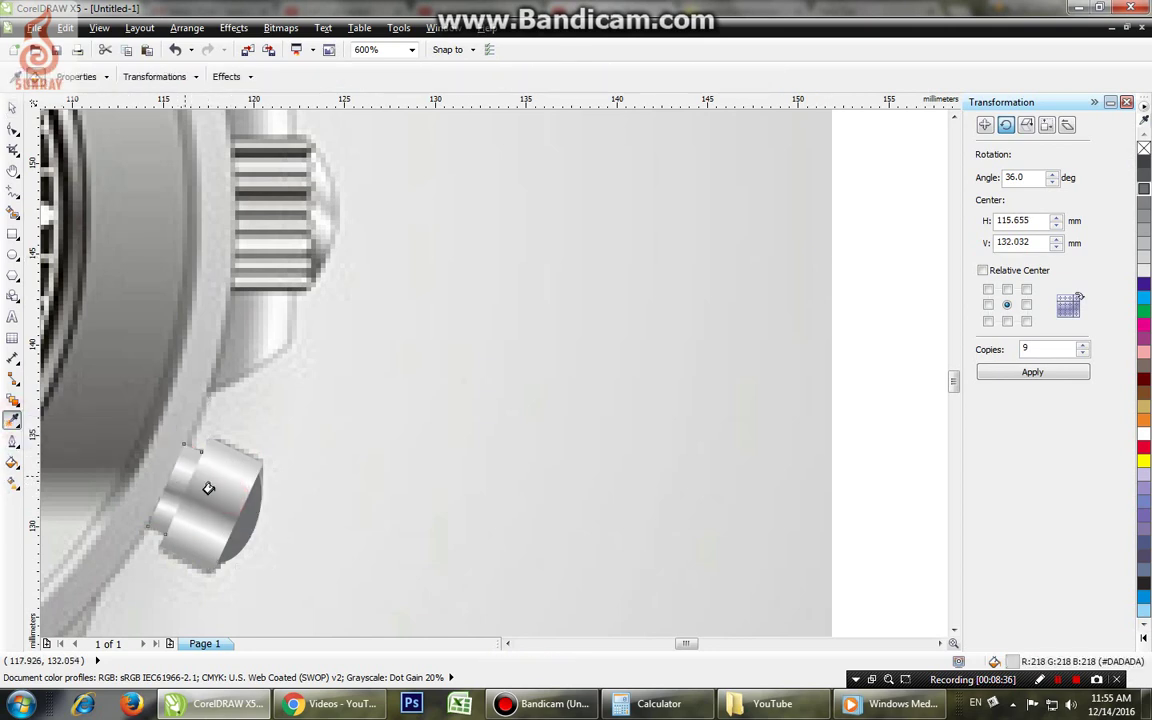
{"action": "key", "text": "space"}
{"action": "left_click", "coordinate": [237, 494], "text": "shift"}
{"action": "left_click", "coordinate": [249, 533], "text": "shift"}
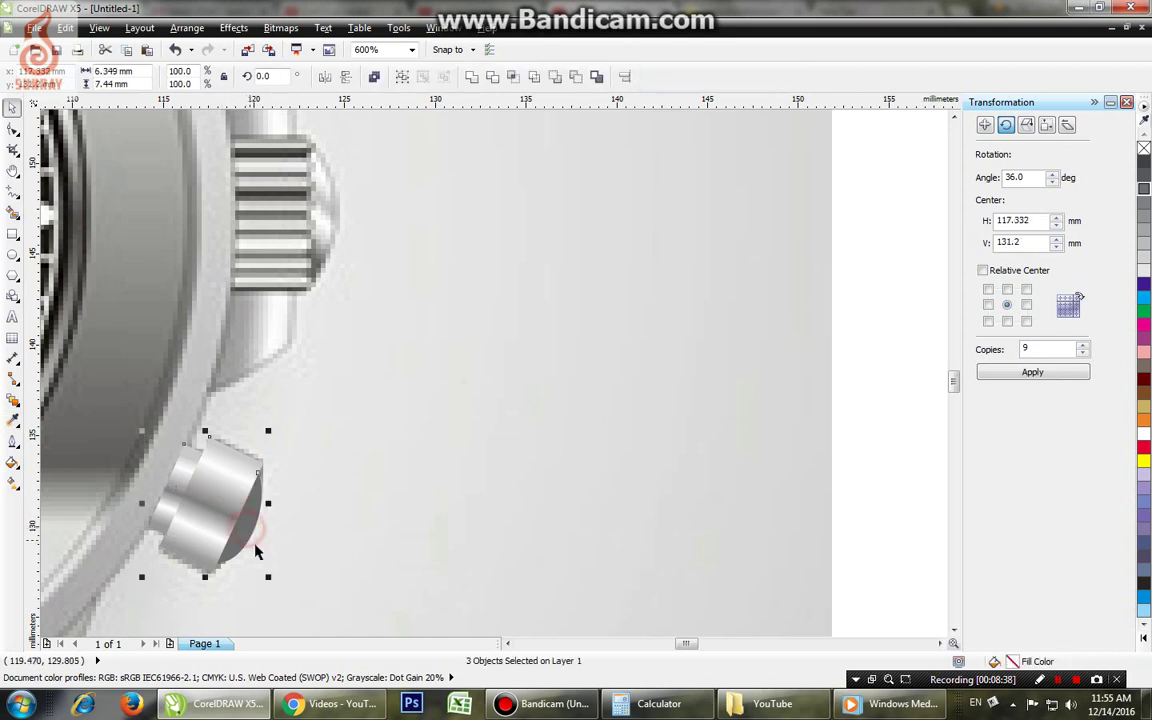
{"action": "left_click", "coordinate": [390, 514]}
Step: Apply a mesh fill to the pusher's dark end segment and colour its centre white as a highlight
{"action": "left_click_drag", "start_coordinate": [243, 530], "coordinate": [274, 537]}
{"action": "key", "text": "ctrl+z"}
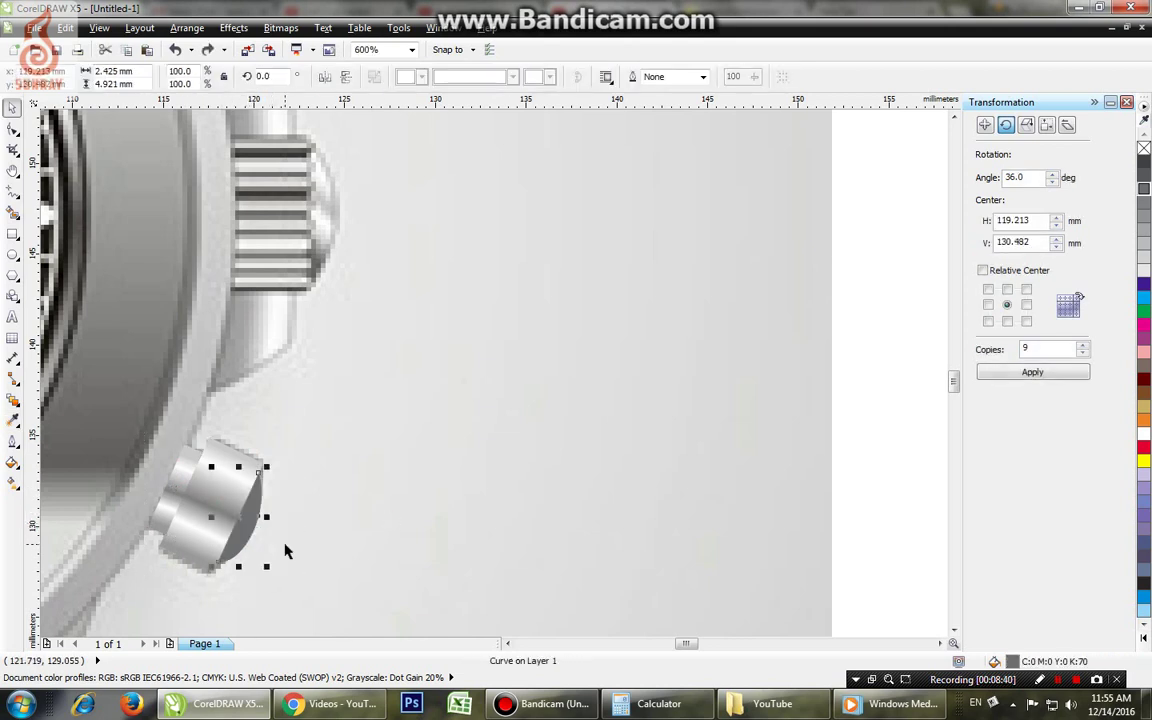
{"action": "scroll", "coordinate": [269, 535], "scroll_direction": "up", "scroll_amount": 2}
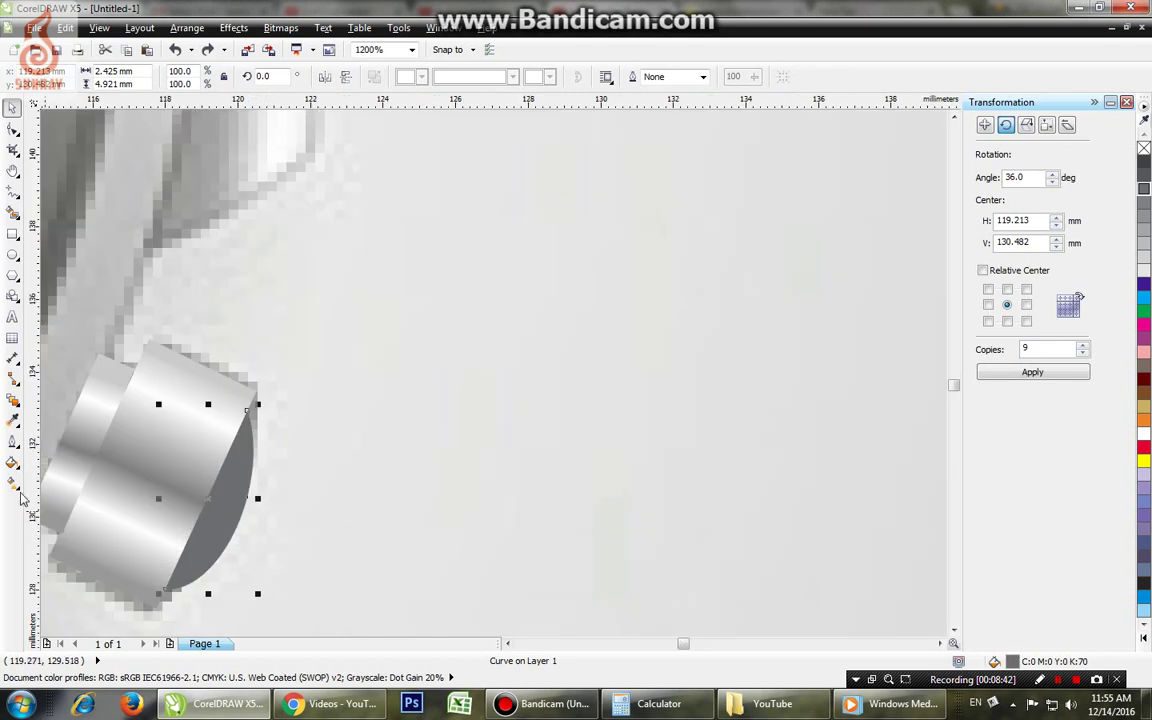
{"action": "left_click", "coordinate": [12, 482]}
{"action": "left_click", "coordinate": [68, 499]}
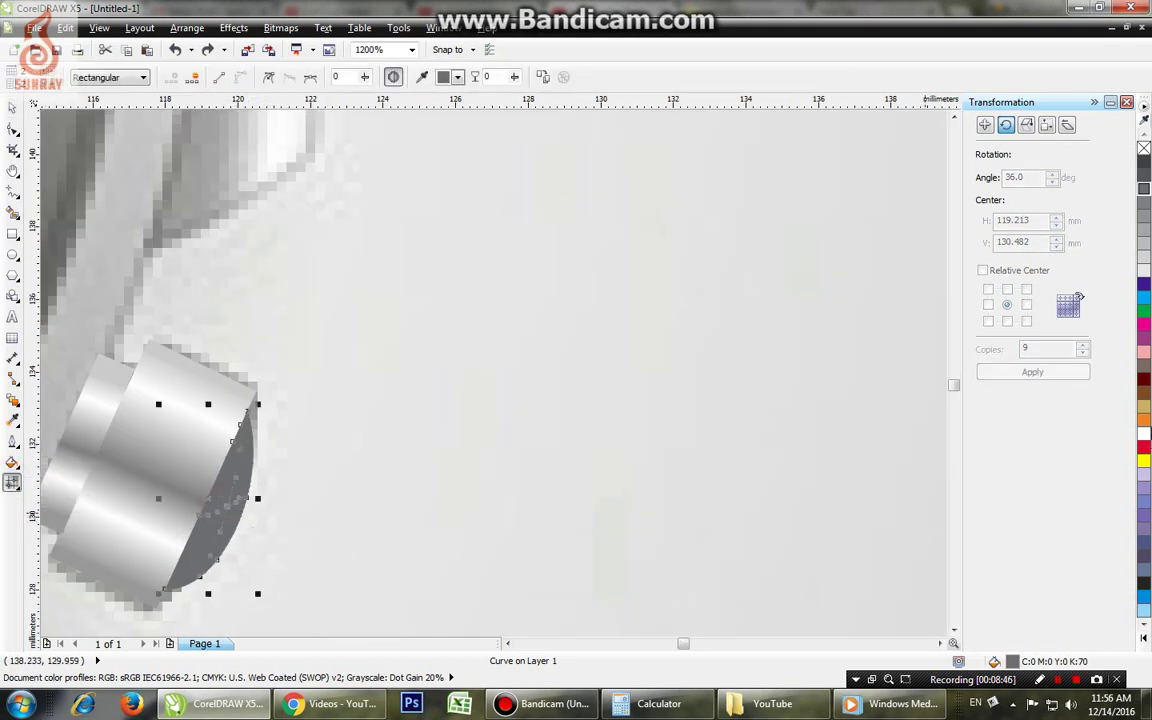
{"action": "left_click", "coordinate": [1145, 440]}
{"action": "key", "text": "space"}
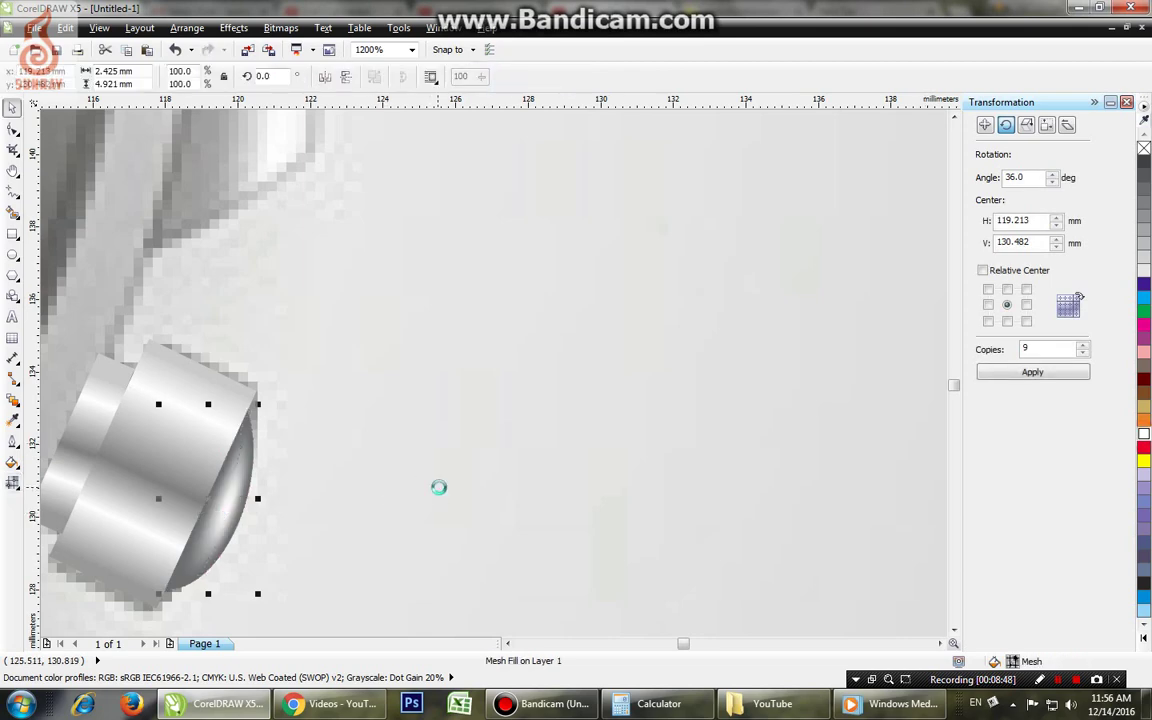
Step: Select the three parts of the lower pusher and place a copy of them beside the upper pusher
{"action": "scroll", "coordinate": [437, 483], "scroll_direction": "down", "scroll_amount": 2}
{"action": "left_click", "coordinate": [304, 476], "text": "shift"}
{"action": "left_click", "coordinate": [265, 469], "text": "shift"}
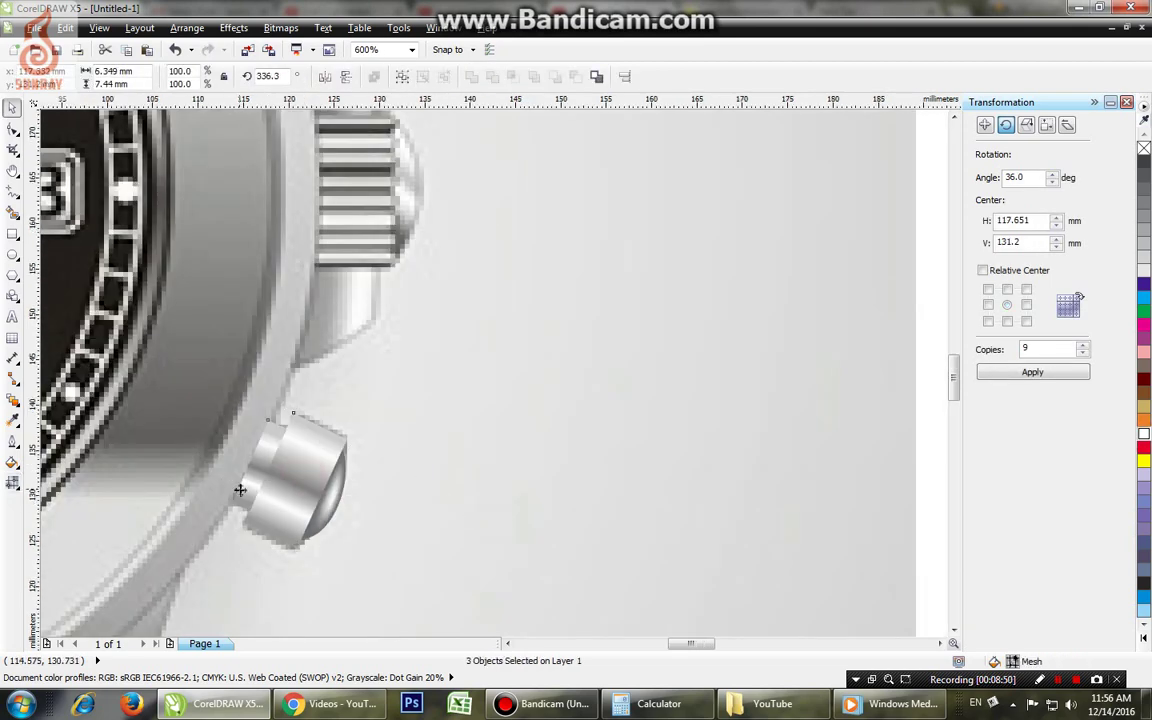
{"action": "scroll", "coordinate": [237, 489], "scroll_direction": "down", "scroll_amount": 1}
{"action": "left_click", "coordinate": [380, 452]}
{"action": "left_click_drag", "start_coordinate": [667, 432], "coordinate": [165, 554]}
{"action": "left_click_drag", "start_coordinate": [258, 484], "coordinate": [350, 214]}
{"action": "right_click", "coordinate": [350, 214]}
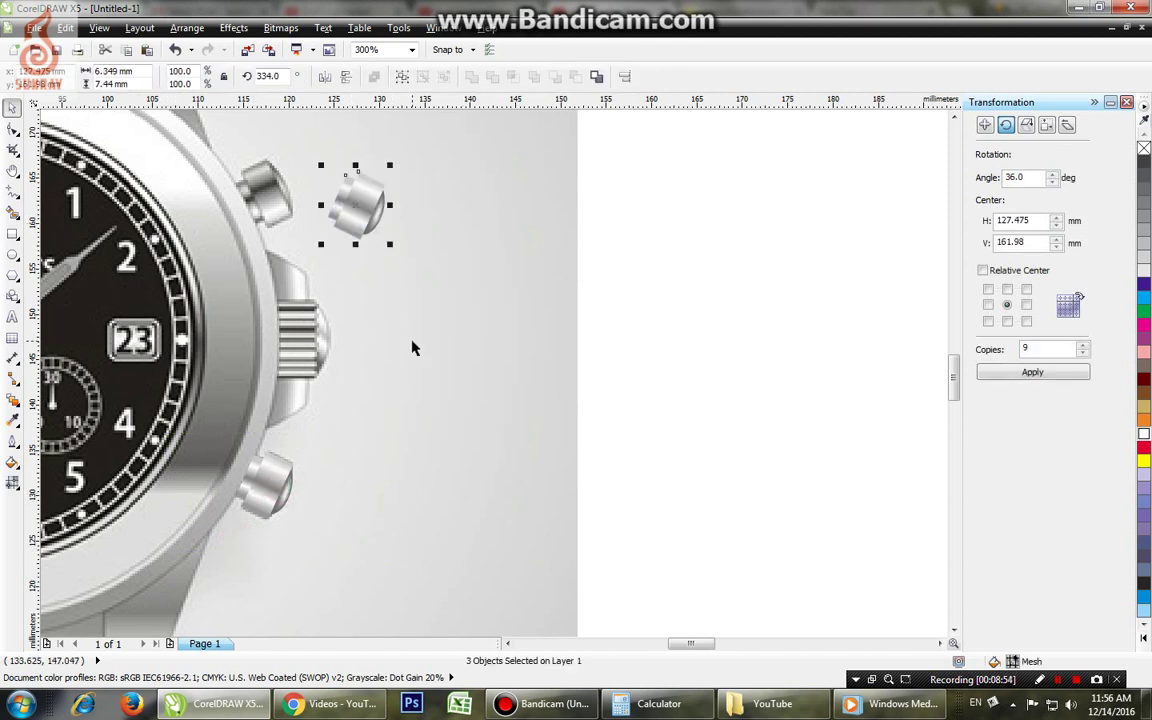
Step: Group the copied pusher, mirror it vertically and place it over the upper pusher in the reference photo
{"action": "key", "text": "ctrl+g"}
{"action": "left_click", "coordinate": [356, 186]}
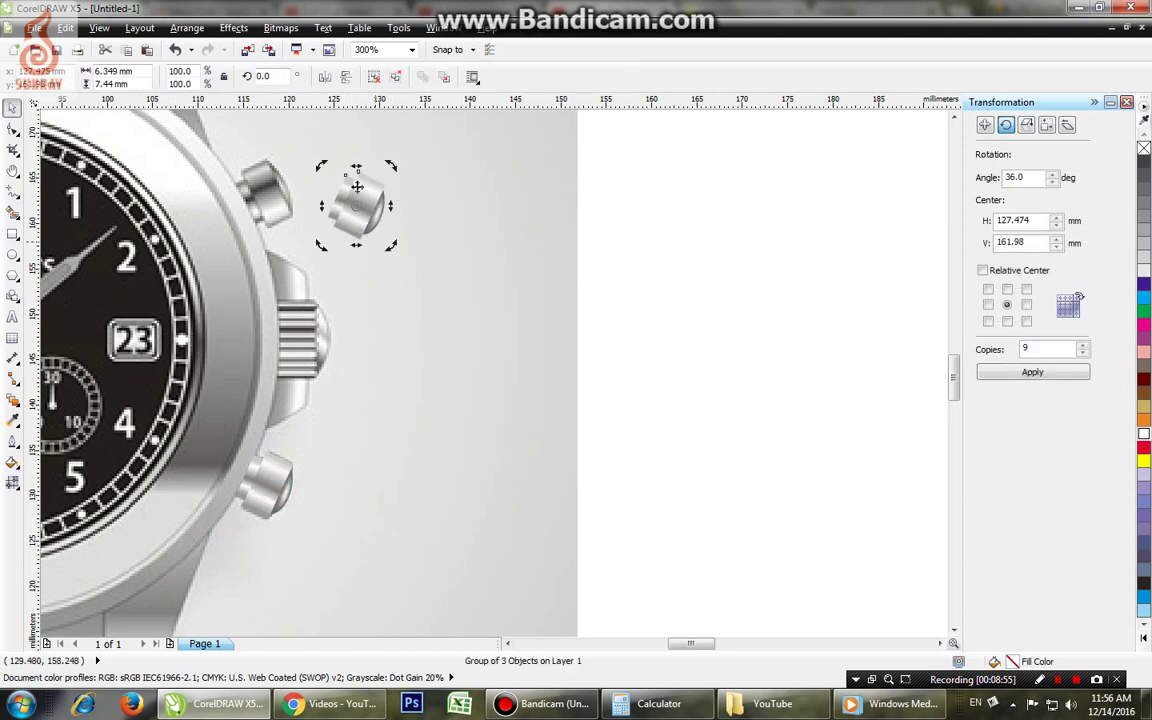
{"action": "left_click", "coordinate": [343, 78]}
{"action": "left_click_drag", "start_coordinate": [360, 212], "coordinate": [267, 197]}
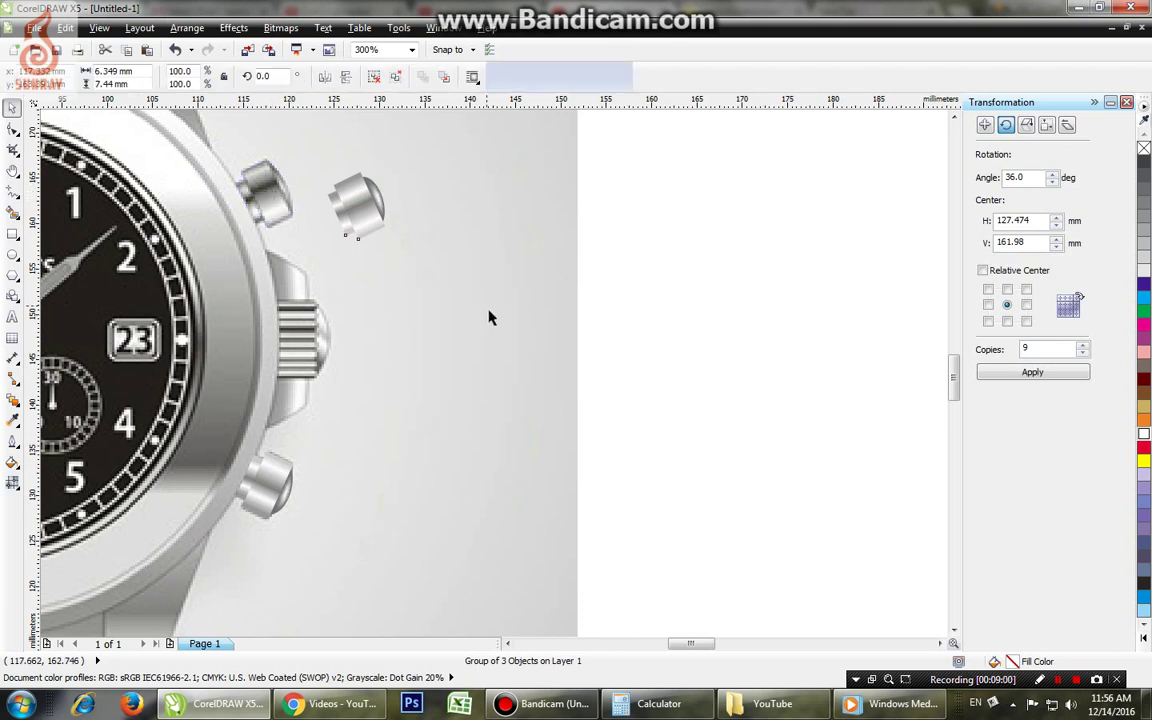
{"action": "left_click", "coordinate": [471, 368]}
Step: Place a copy of the lower pusher's mesh-filled end segment in the empty area beside the crown
{"action": "left_click", "coordinate": [12, 235]}
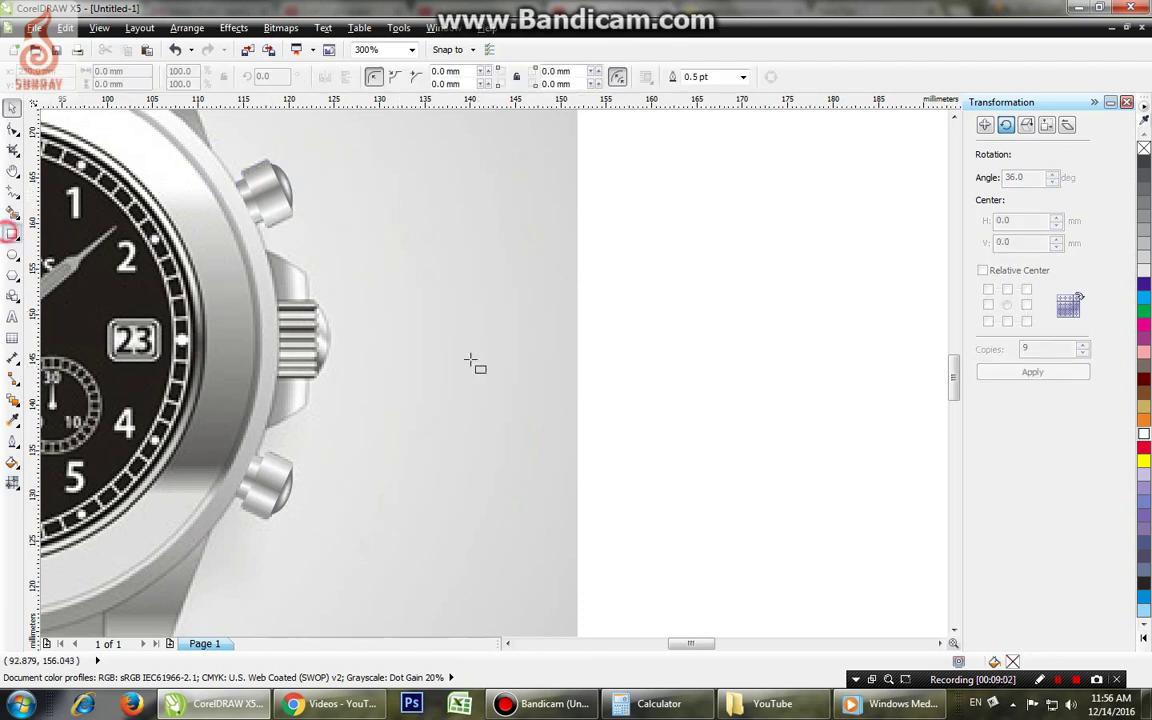
{"action": "key", "text": "F2"}
{"action": "left_click_drag", "start_coordinate": [255, 220], "coordinate": [458, 492]}
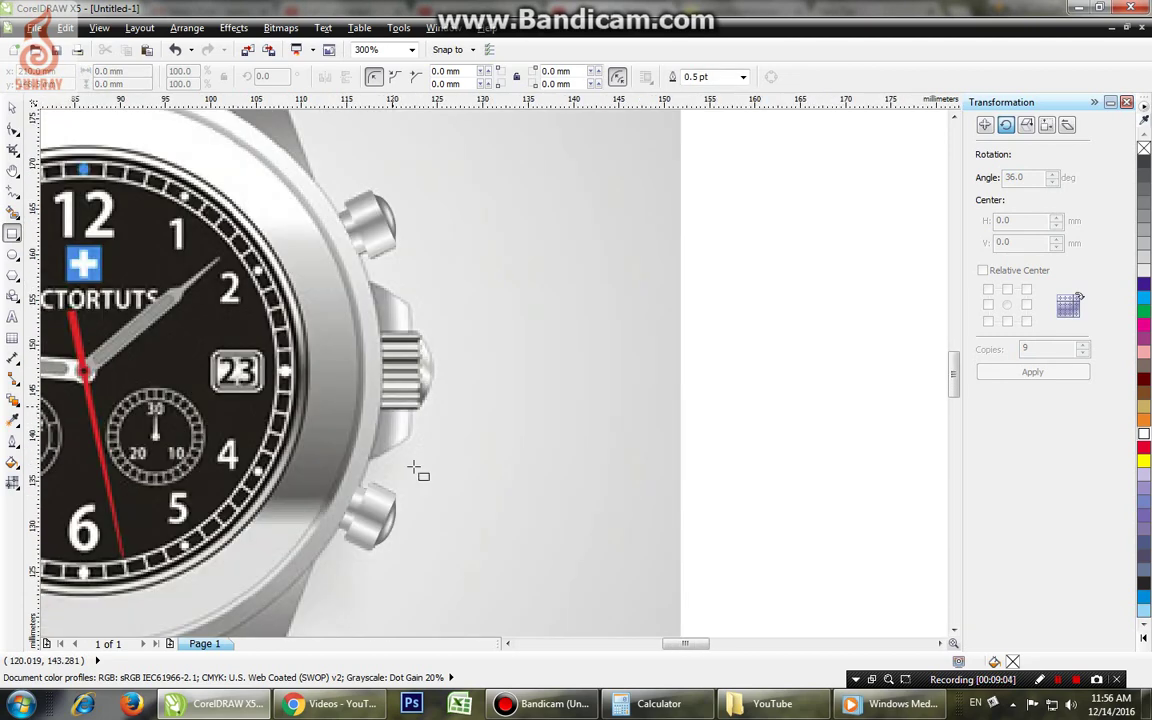
{"action": "key", "text": "space"}
{"action": "left_click", "coordinate": [385, 524]}
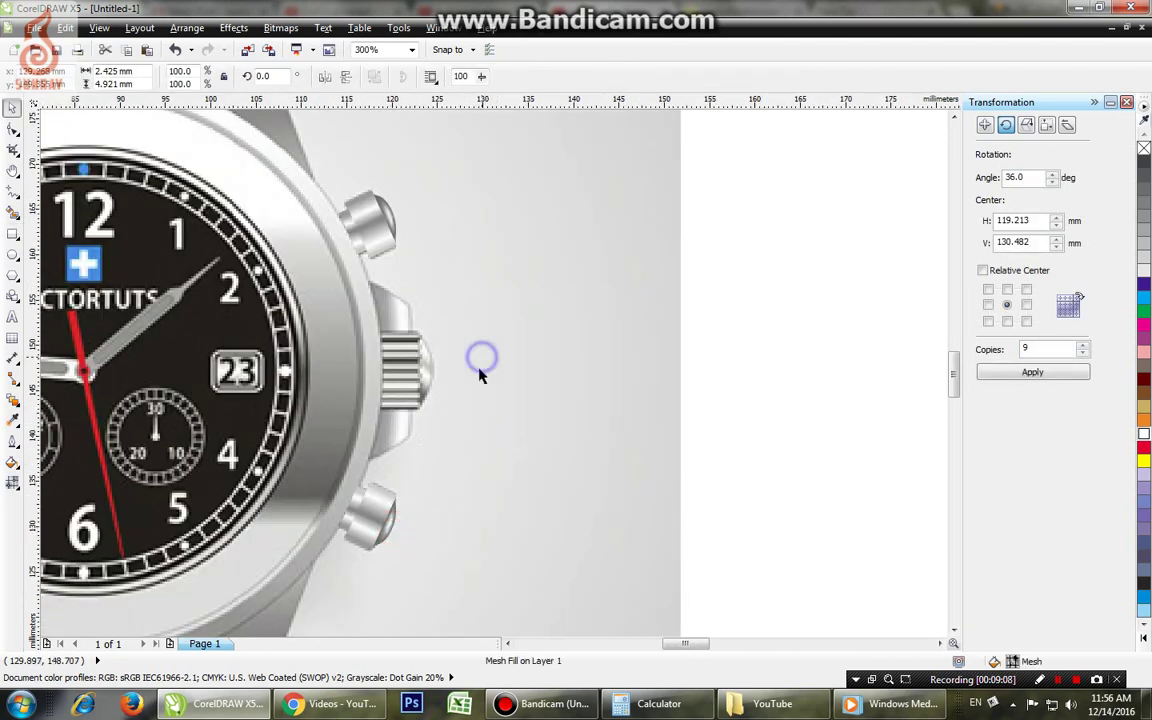
{"action": "left_click", "coordinate": [501, 377]}
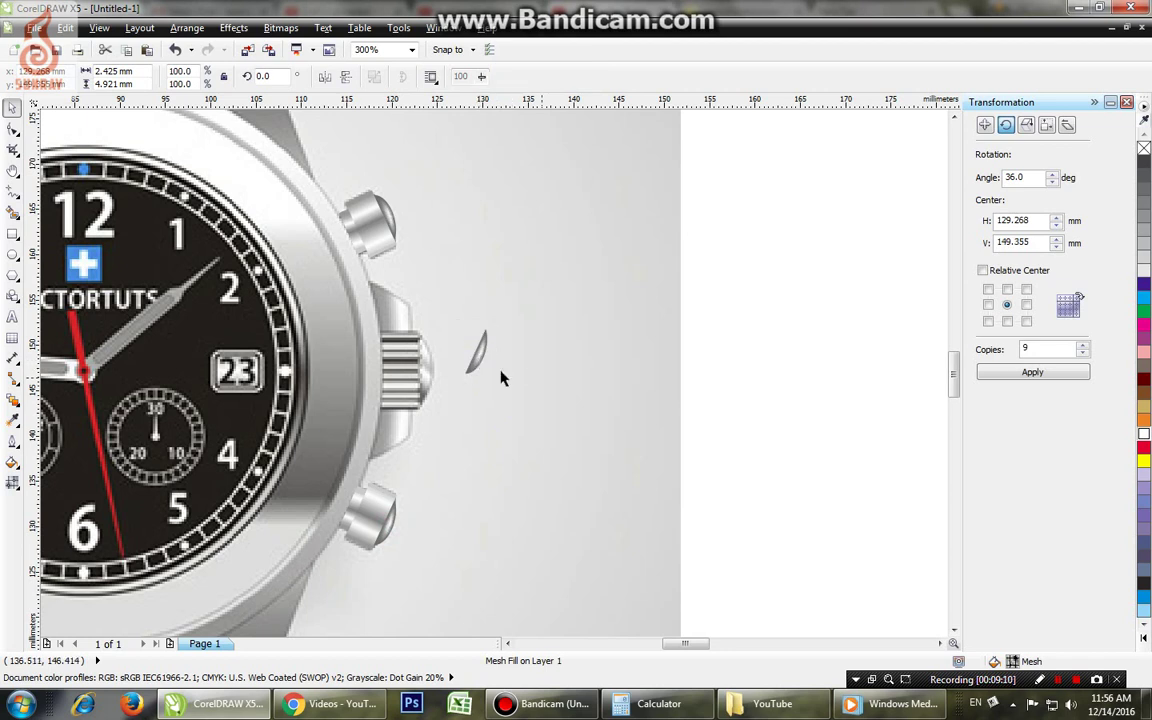